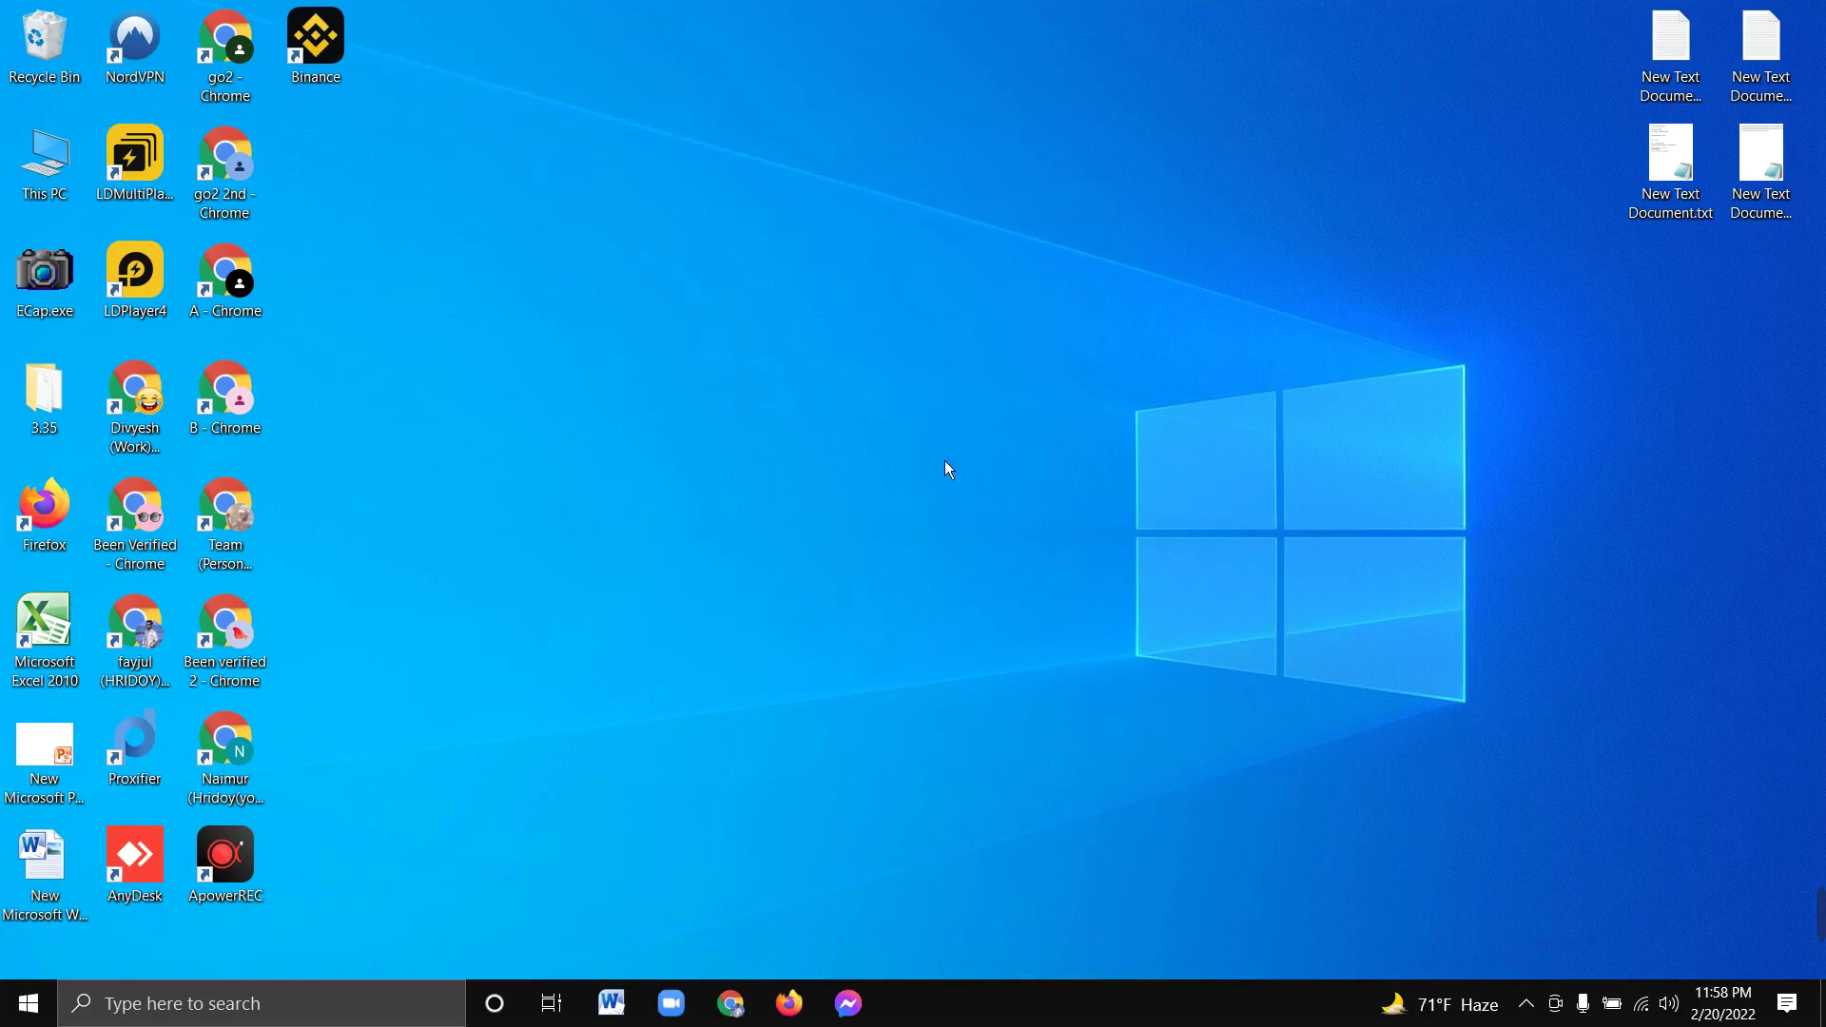
pyautogui.rightClick(741, 268)
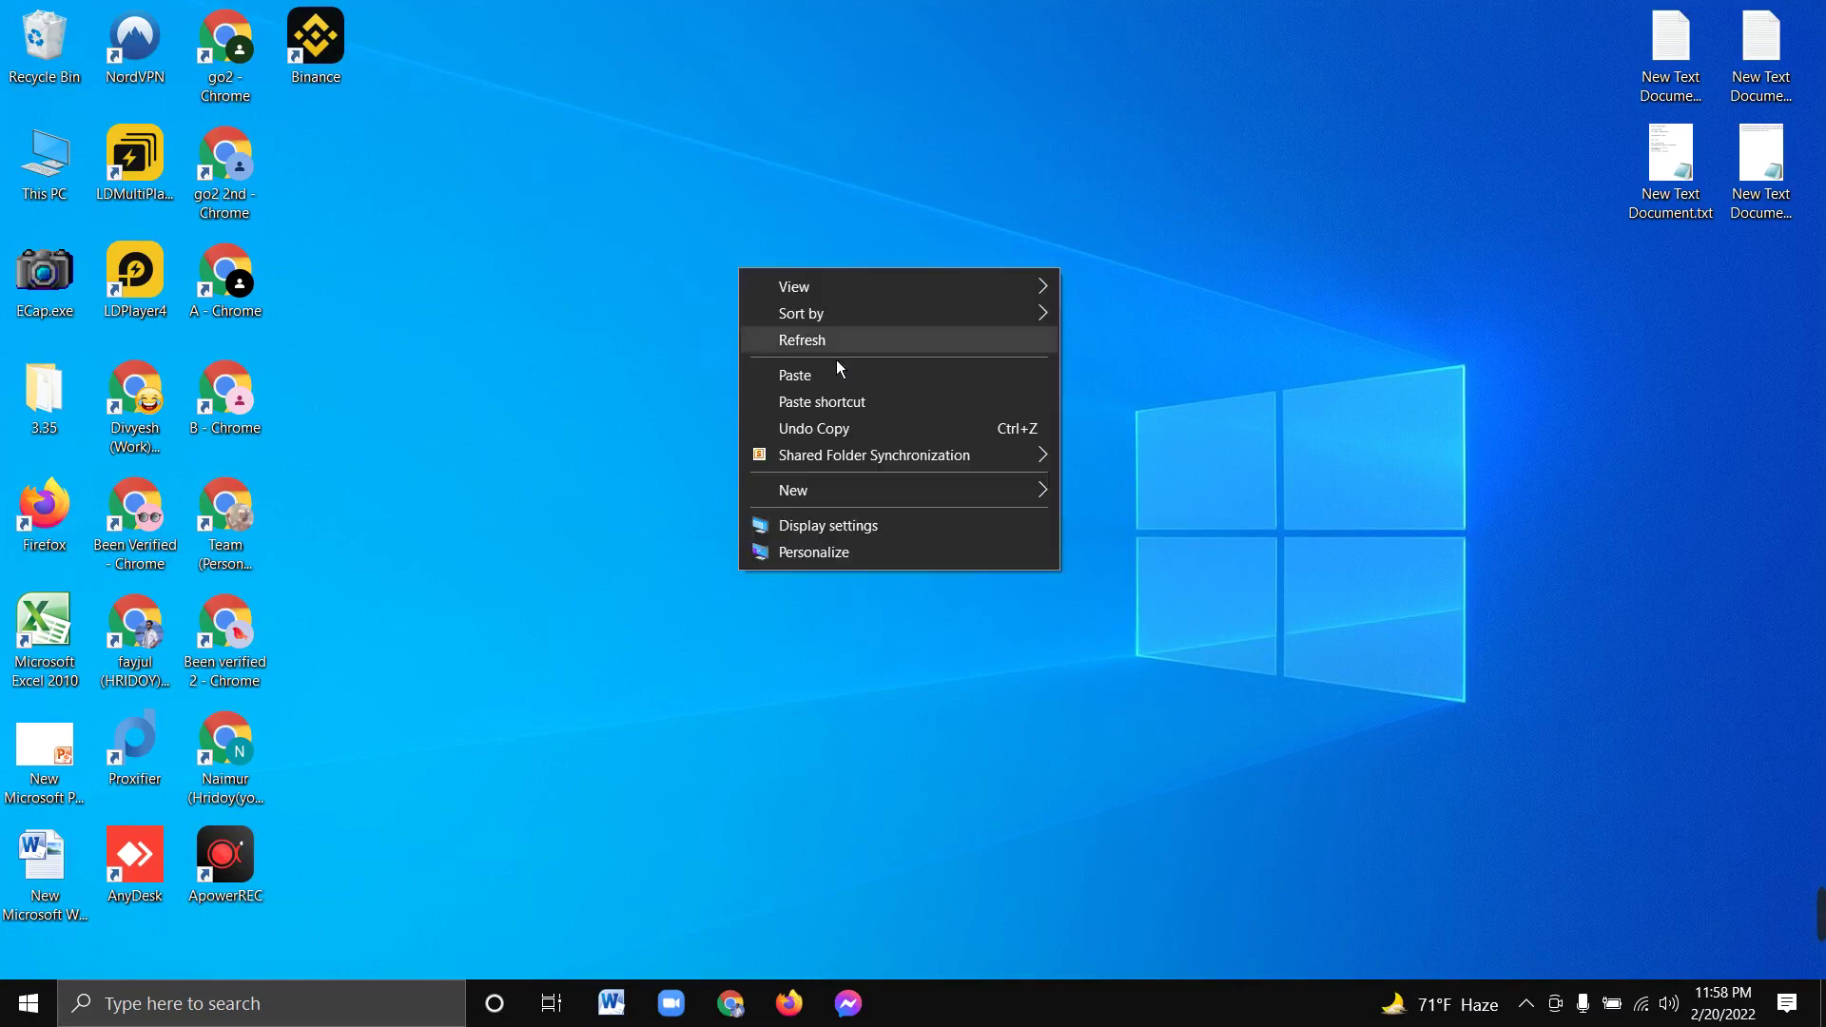
pyautogui.click(829, 340)
pyautogui.rightClick(744, 267)
pyautogui.click(783, 342)
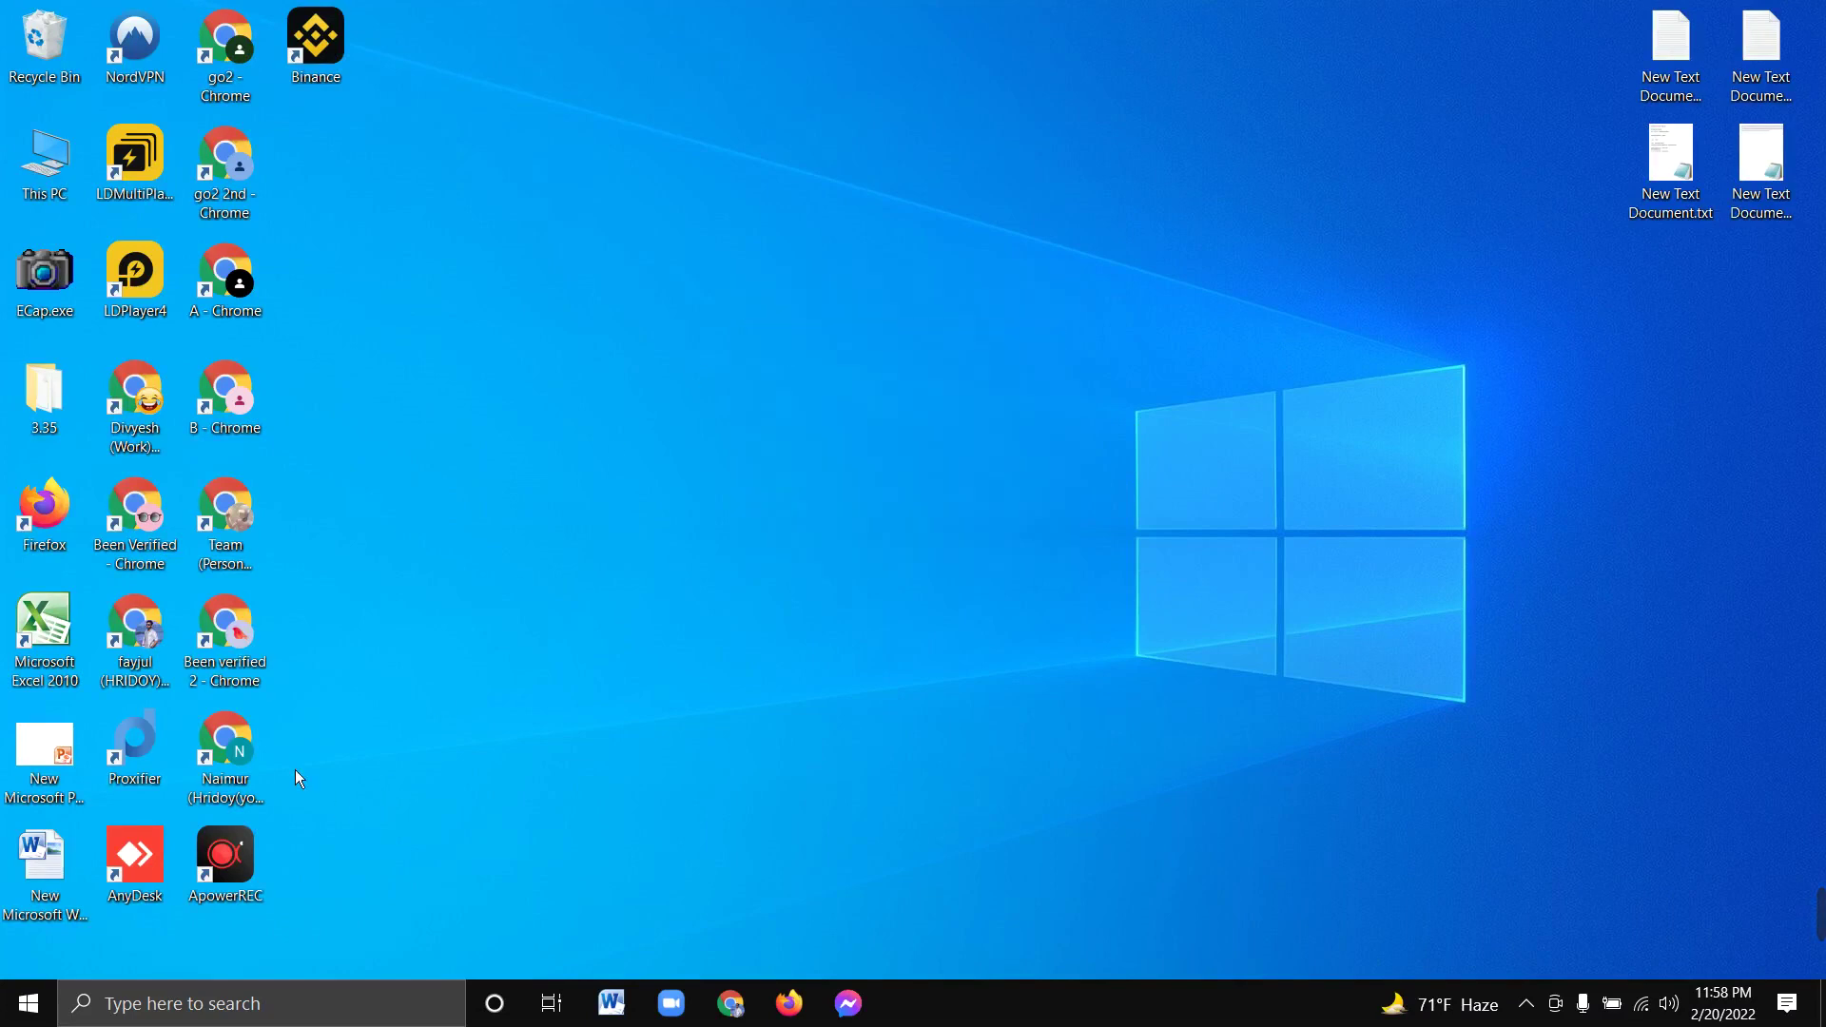
# Step: Switch to Chrome with the mail account's profile and open its Gmail inbox
pyautogui.doubleClick(253, 739)
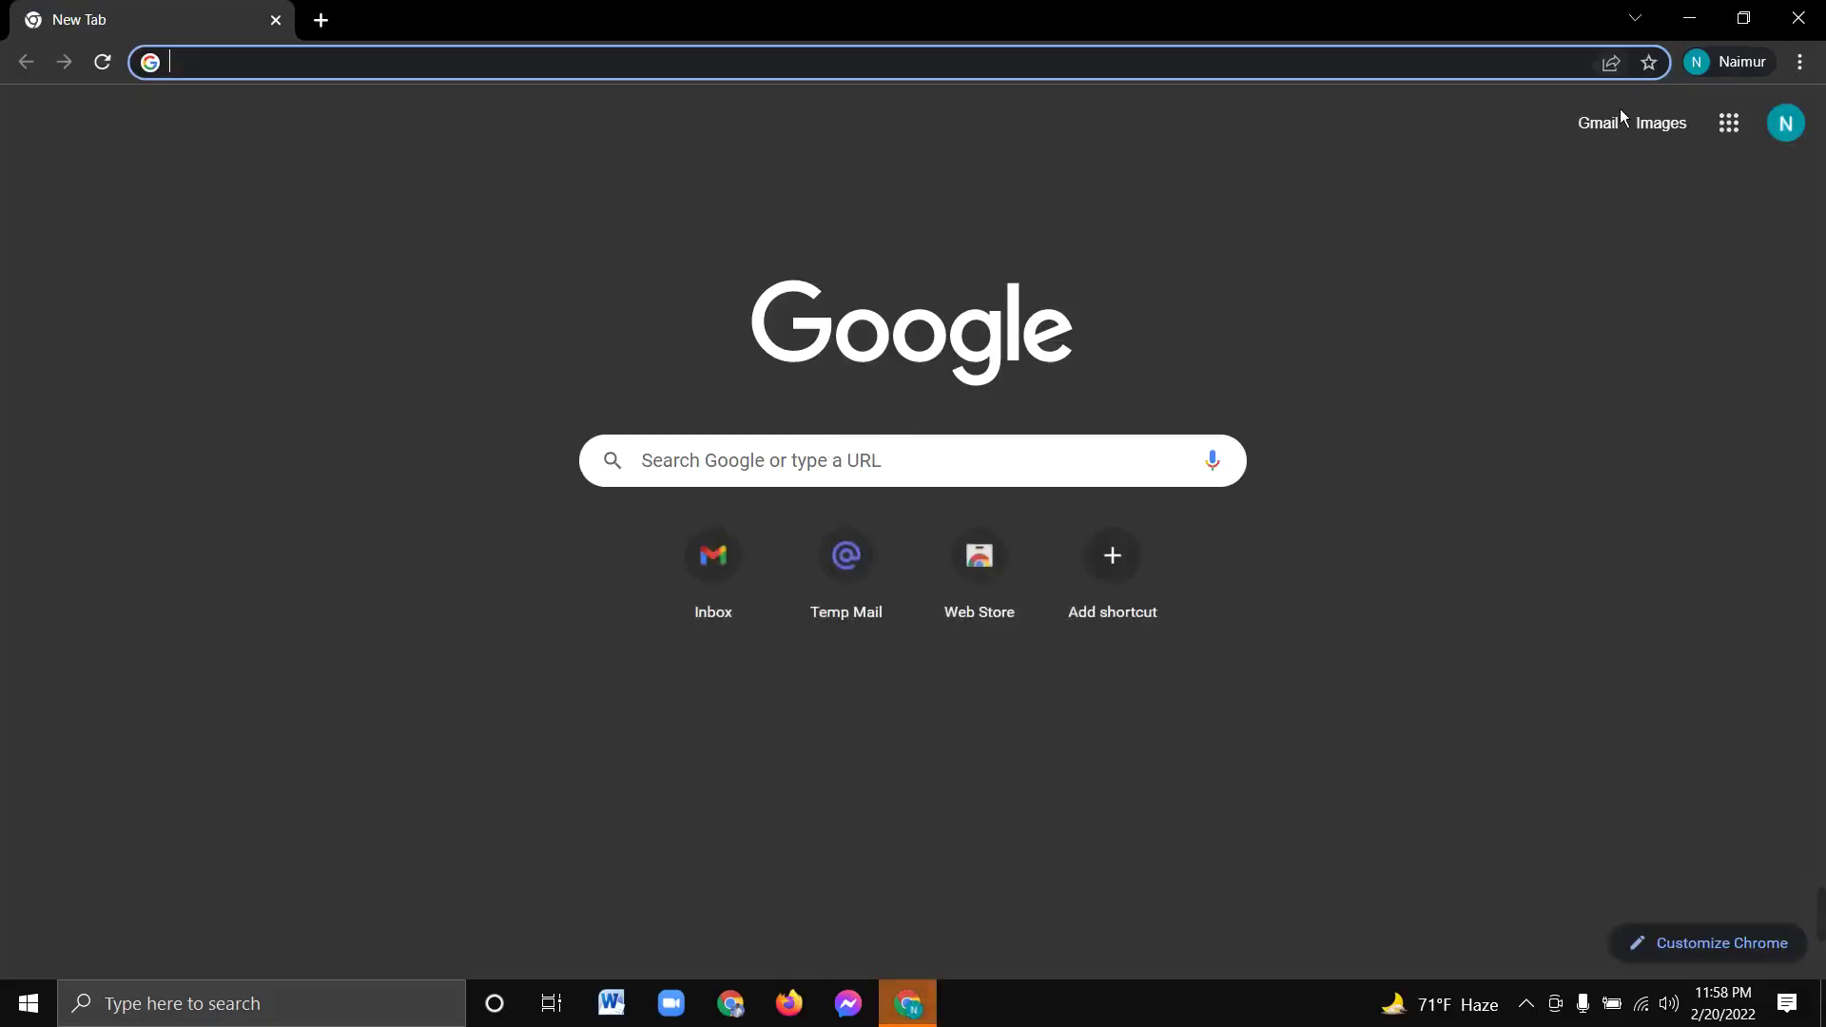
pyautogui.click(1598, 123)
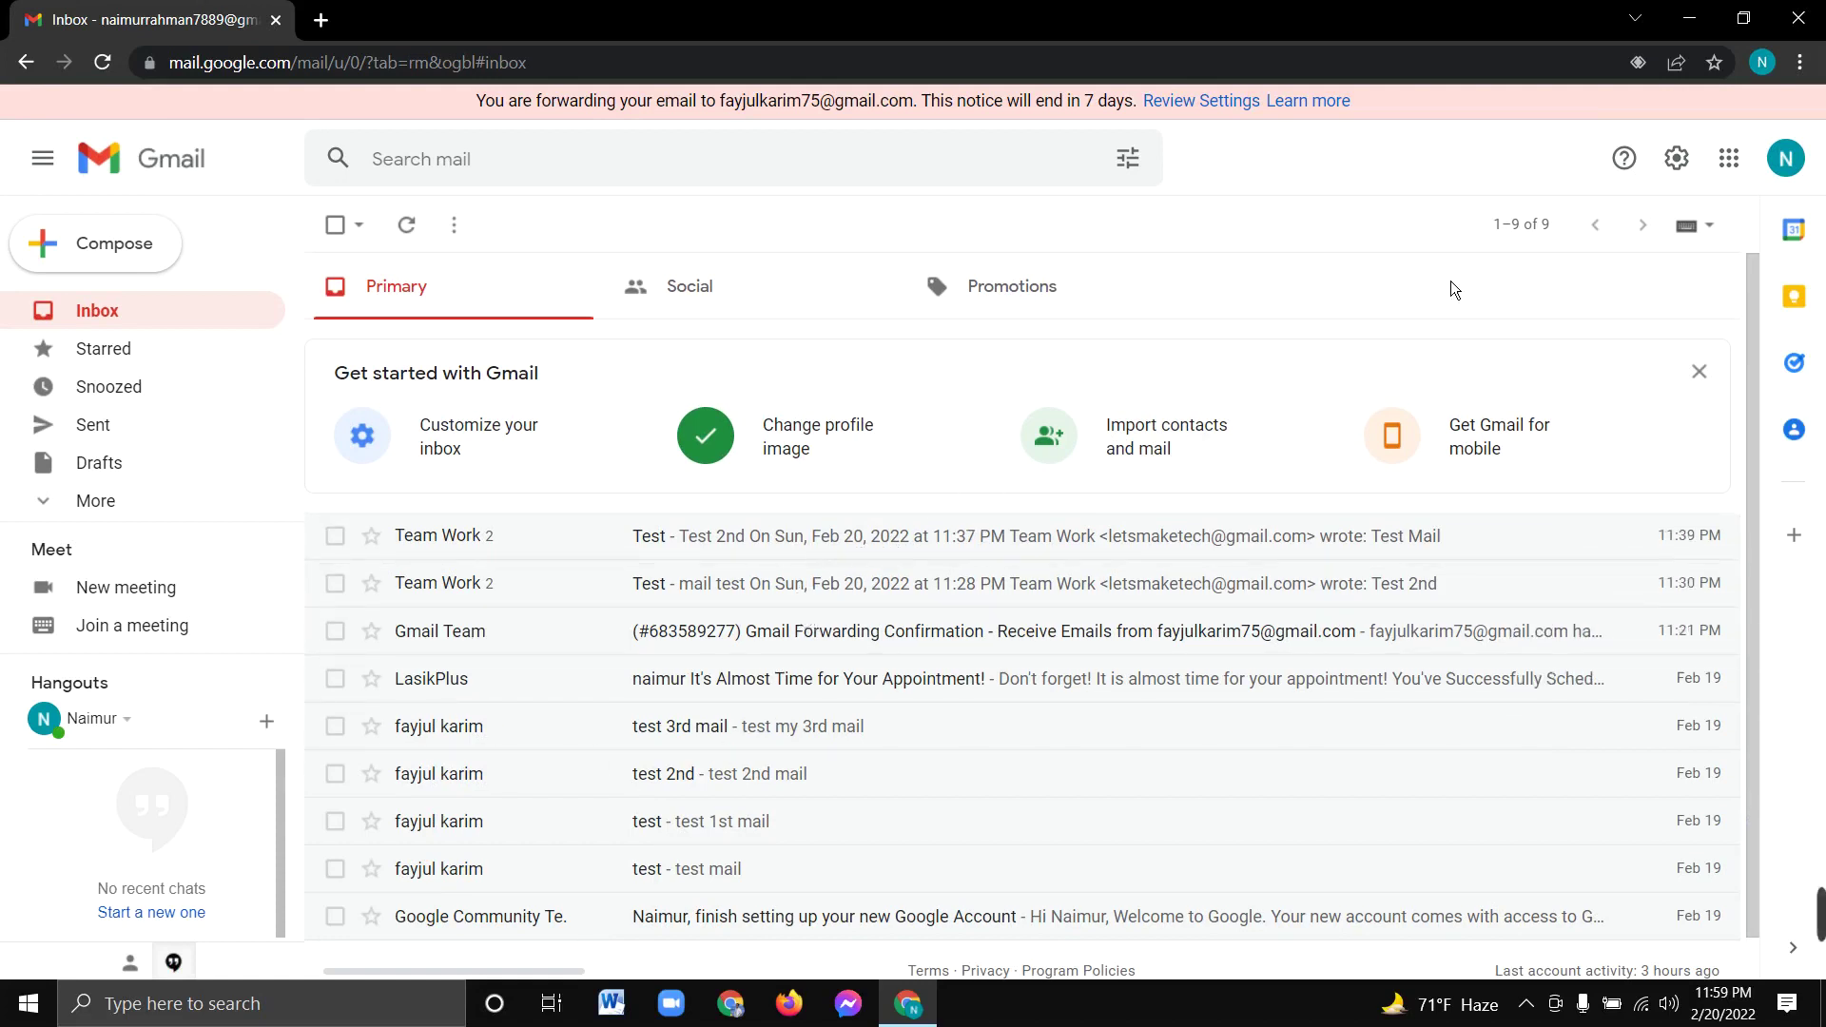
pyautogui.click(1695, 155)
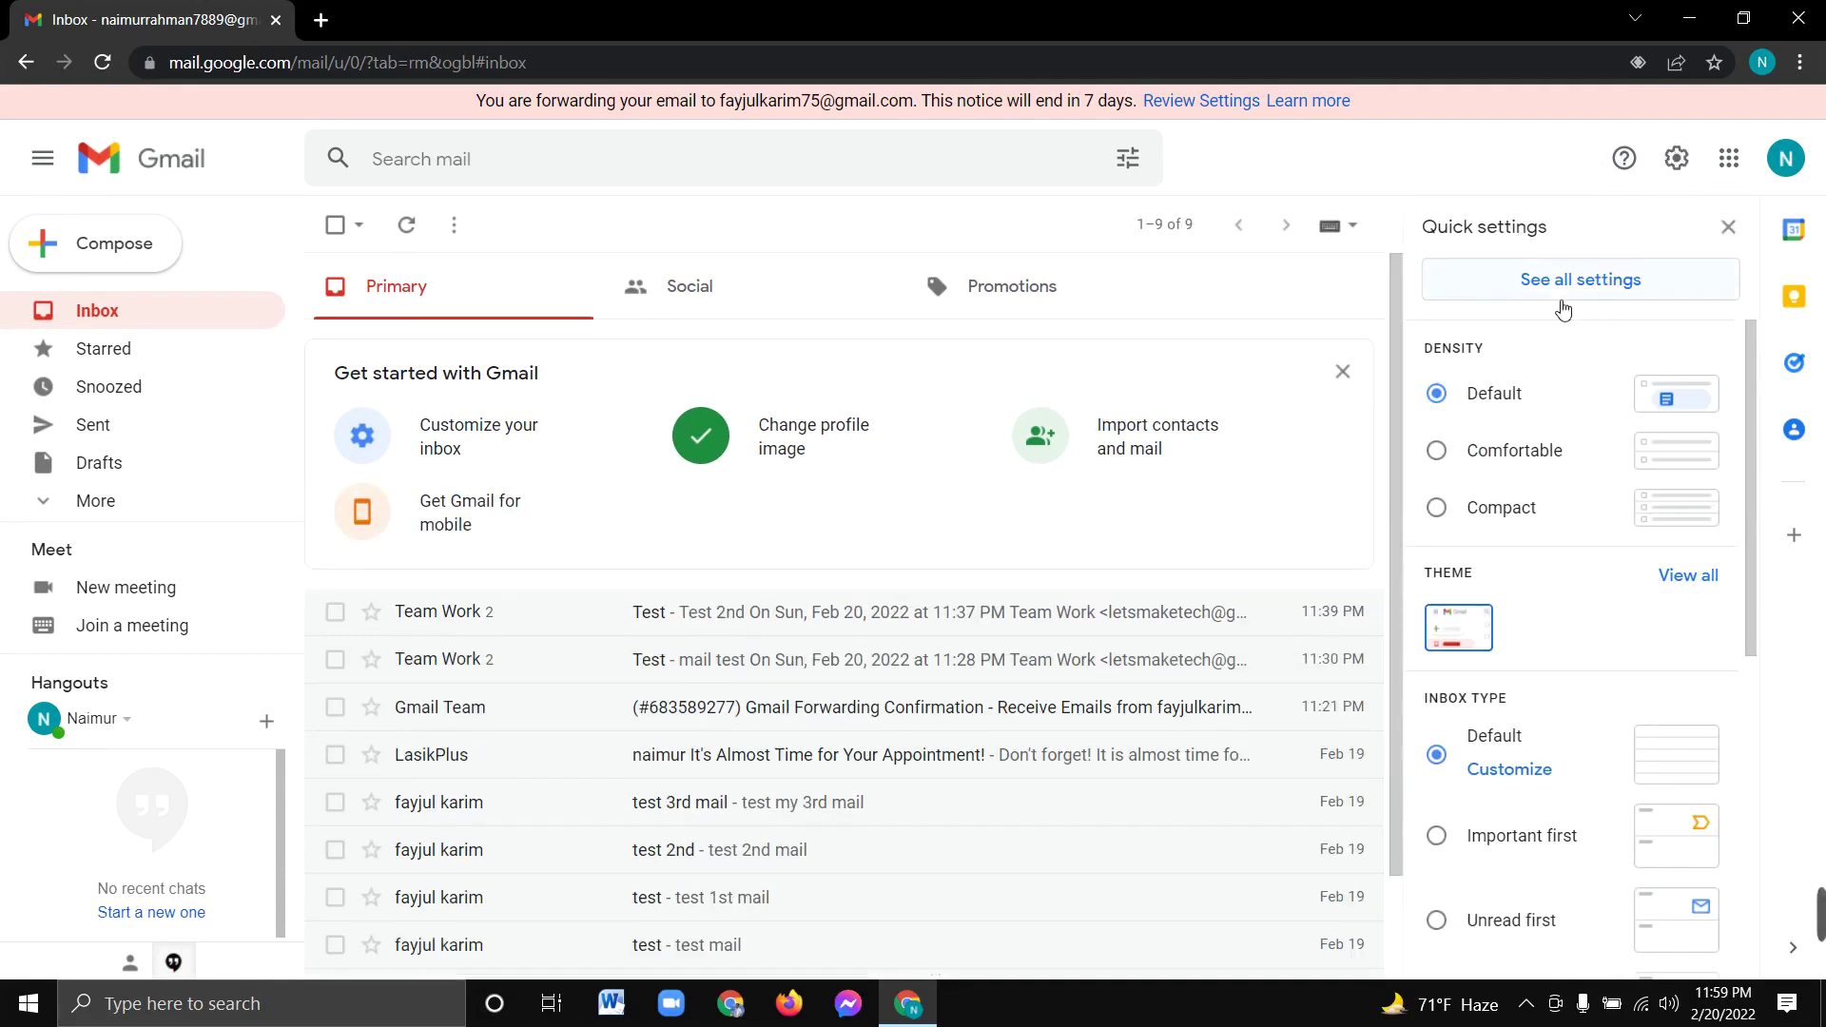
pyautogui.click(1546, 280)
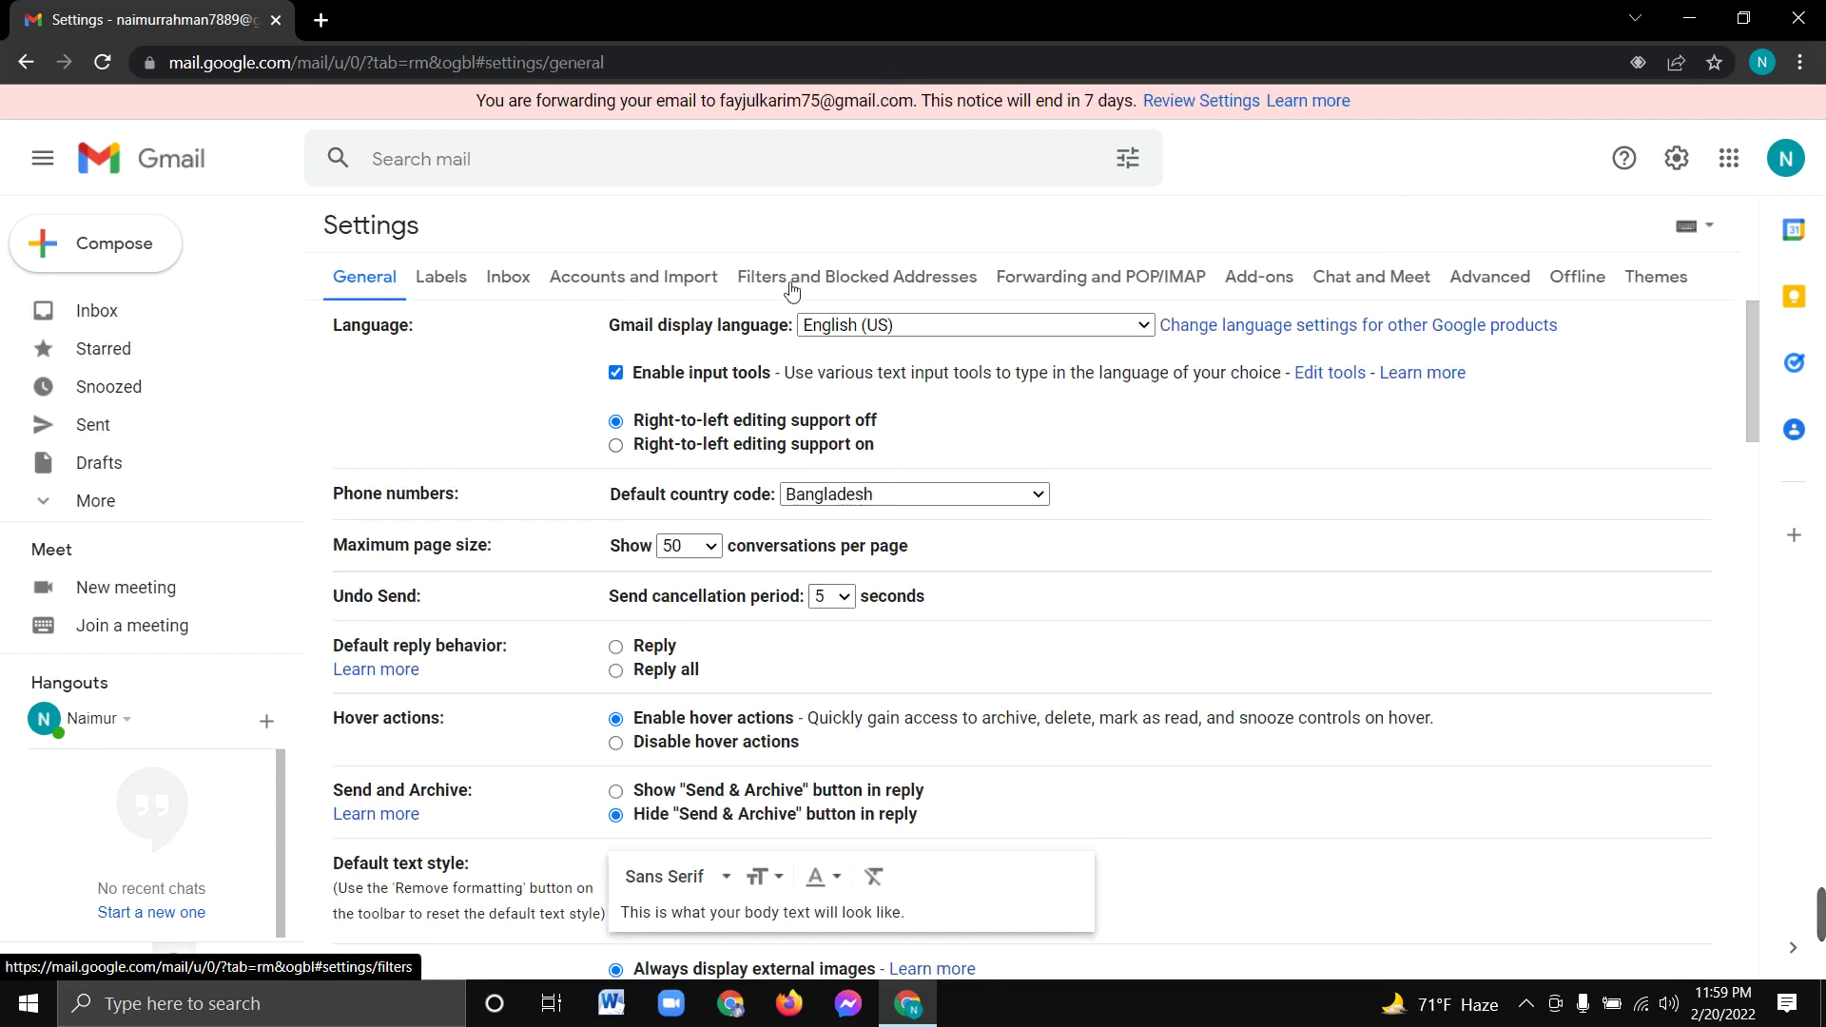
pyautogui.click(824, 282)
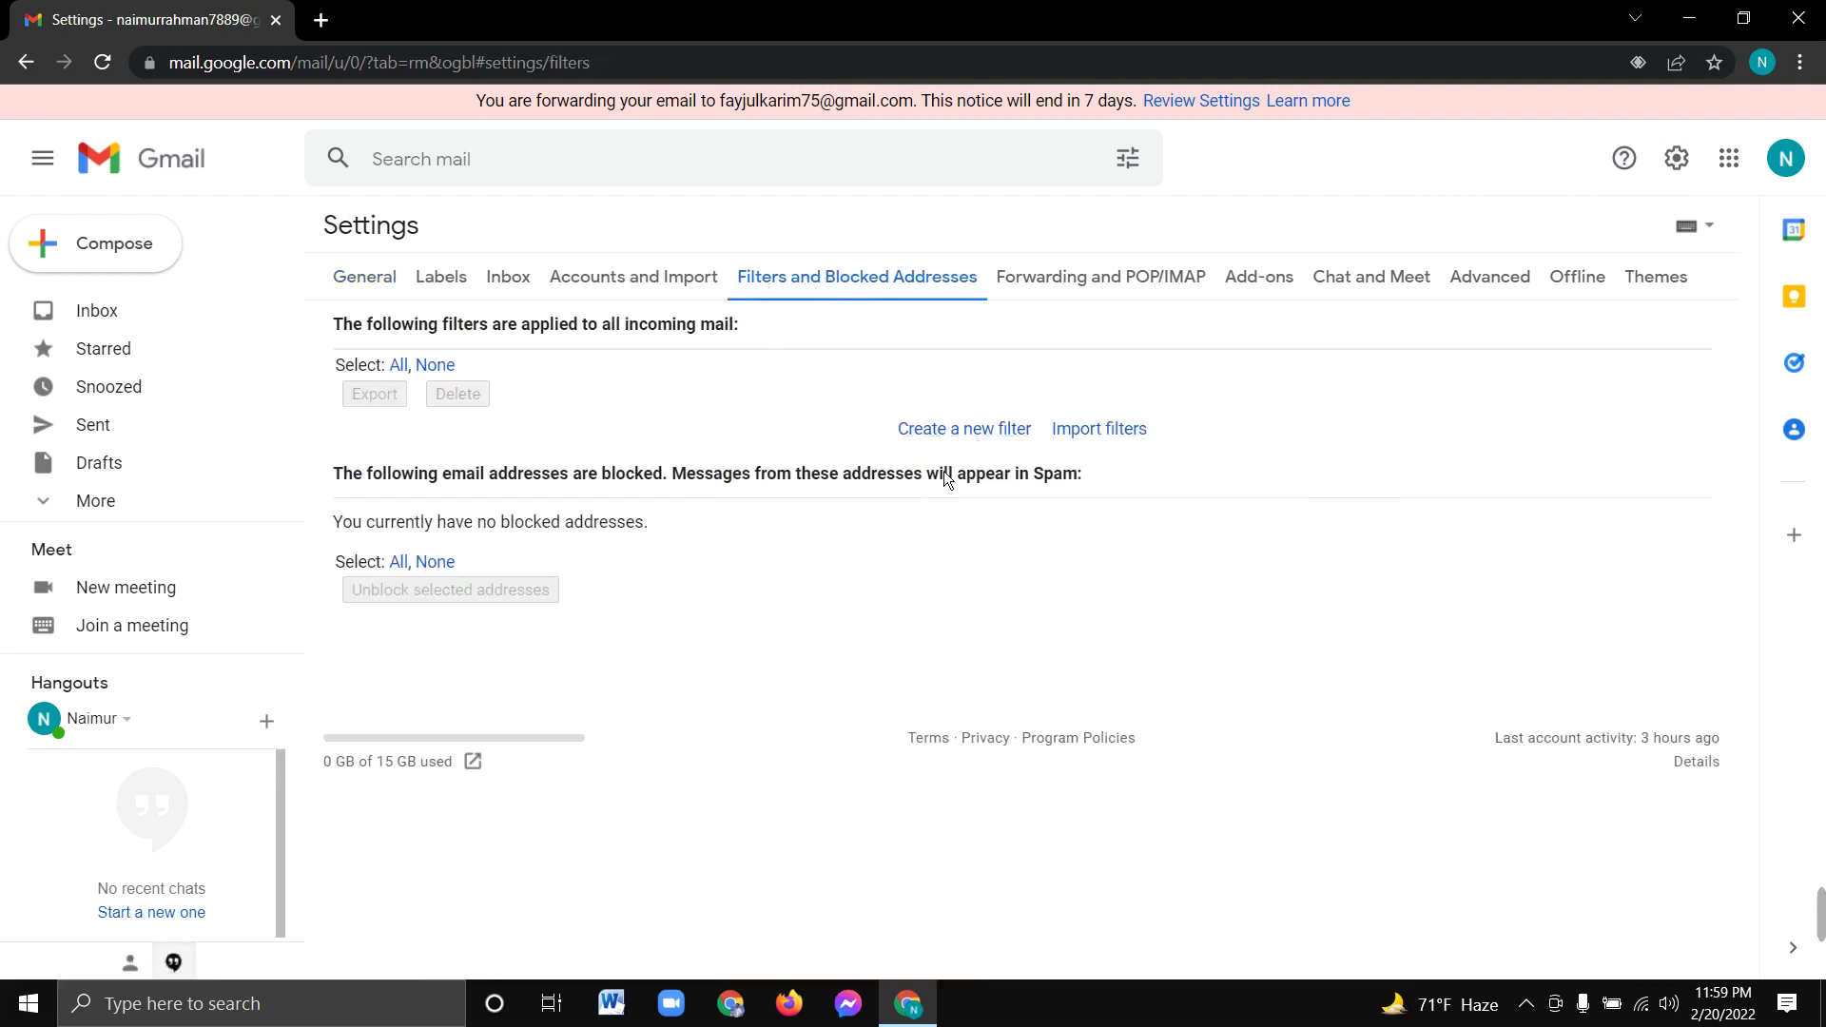
pyautogui.click(958, 433)
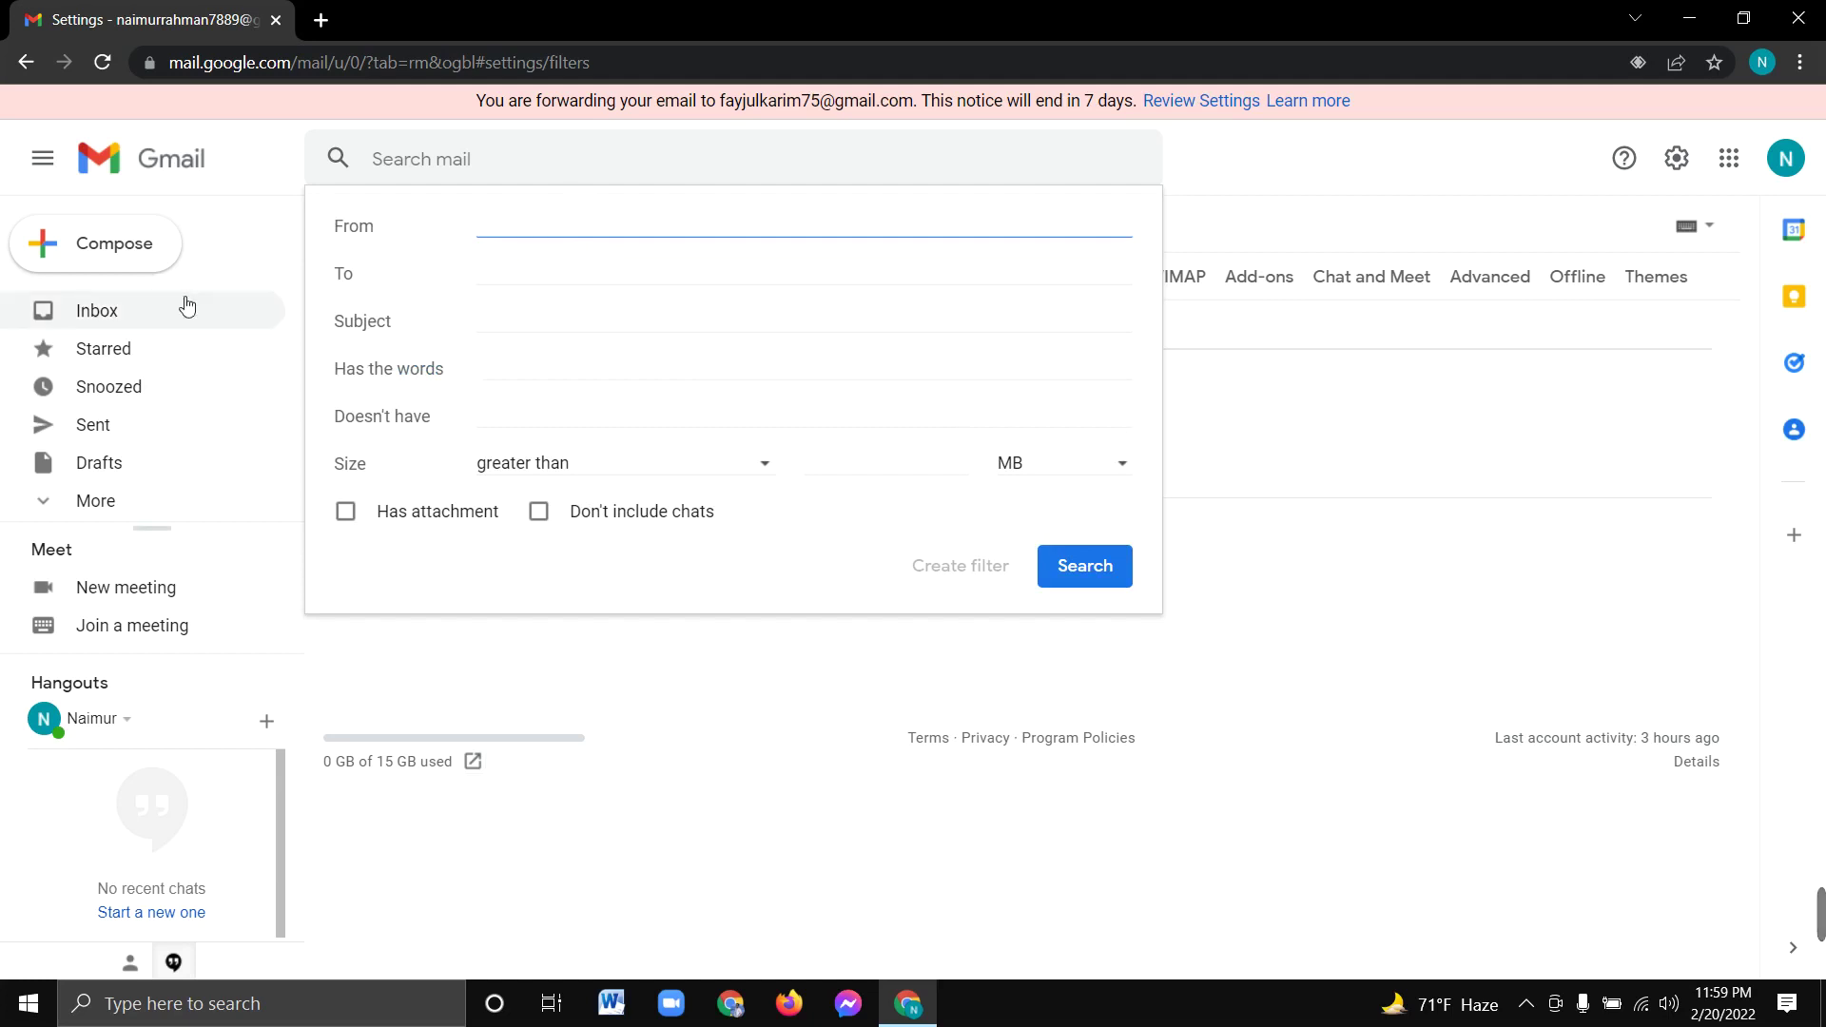
pyautogui.click(202, 165)
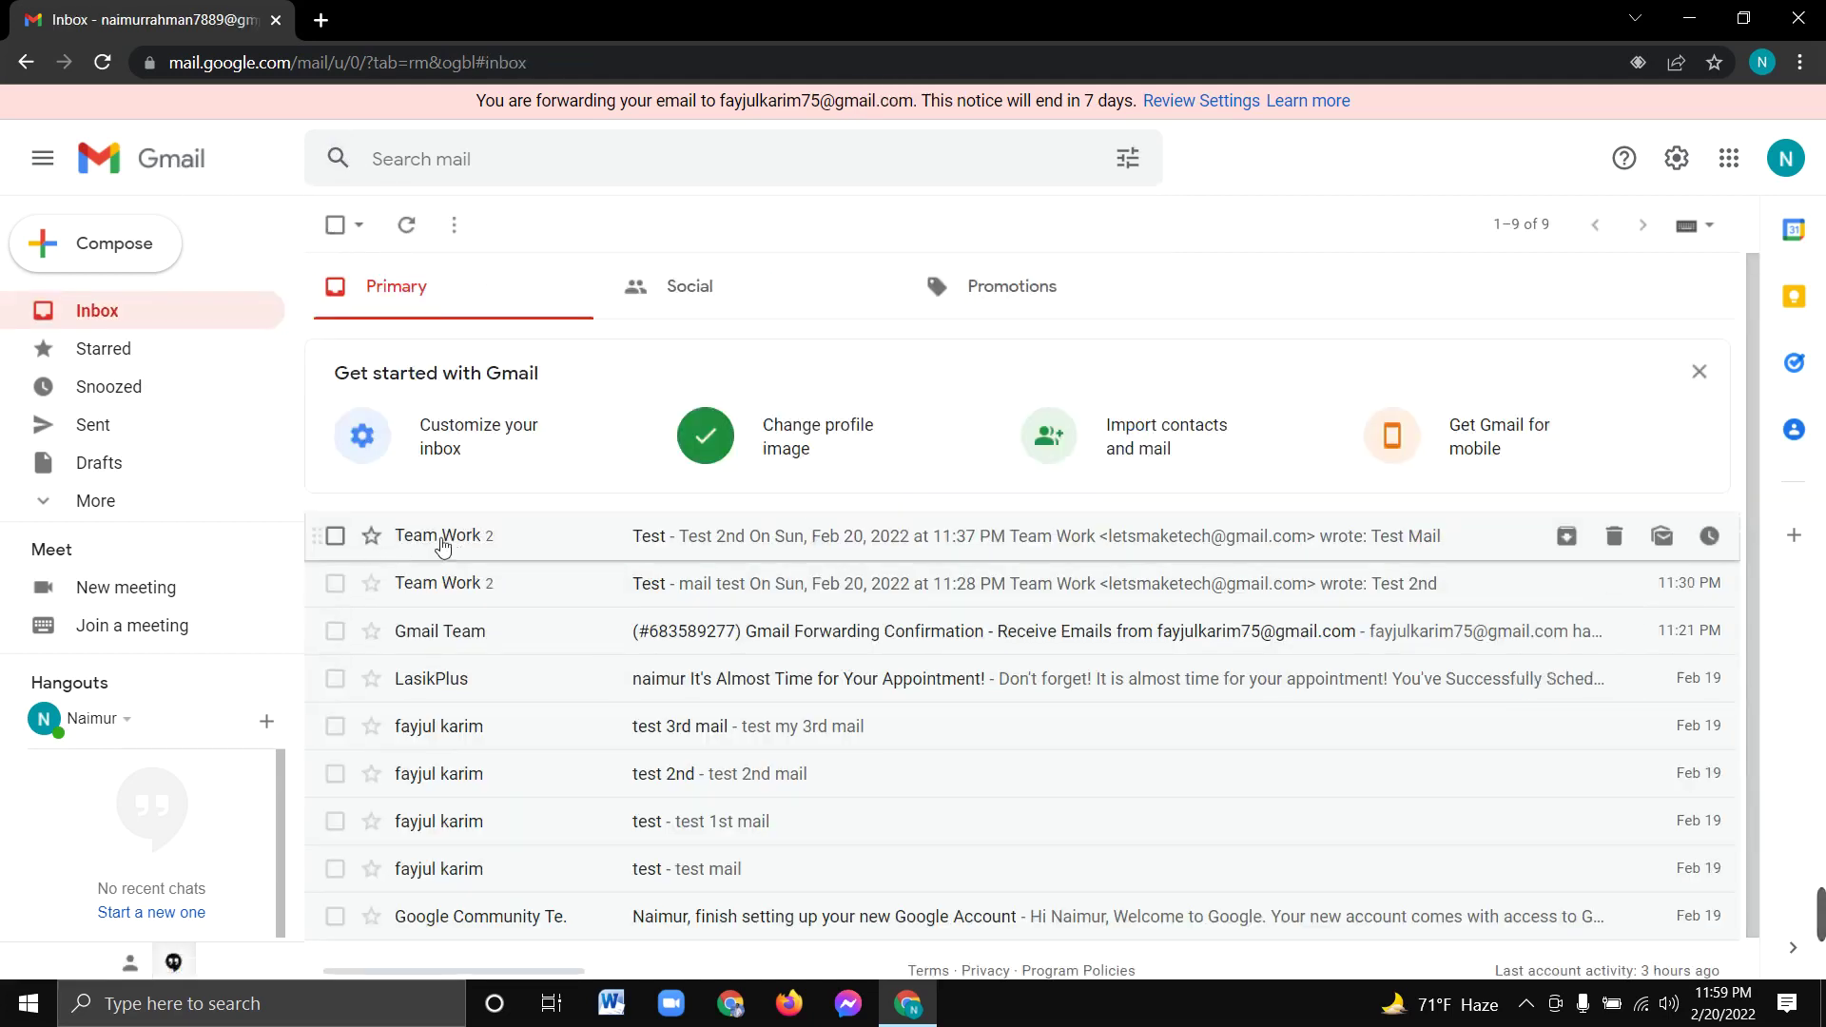
# Step: Open the newest Team Work conversation in the inbox and copy the sender's e-mail address
pyautogui.click(477, 546)
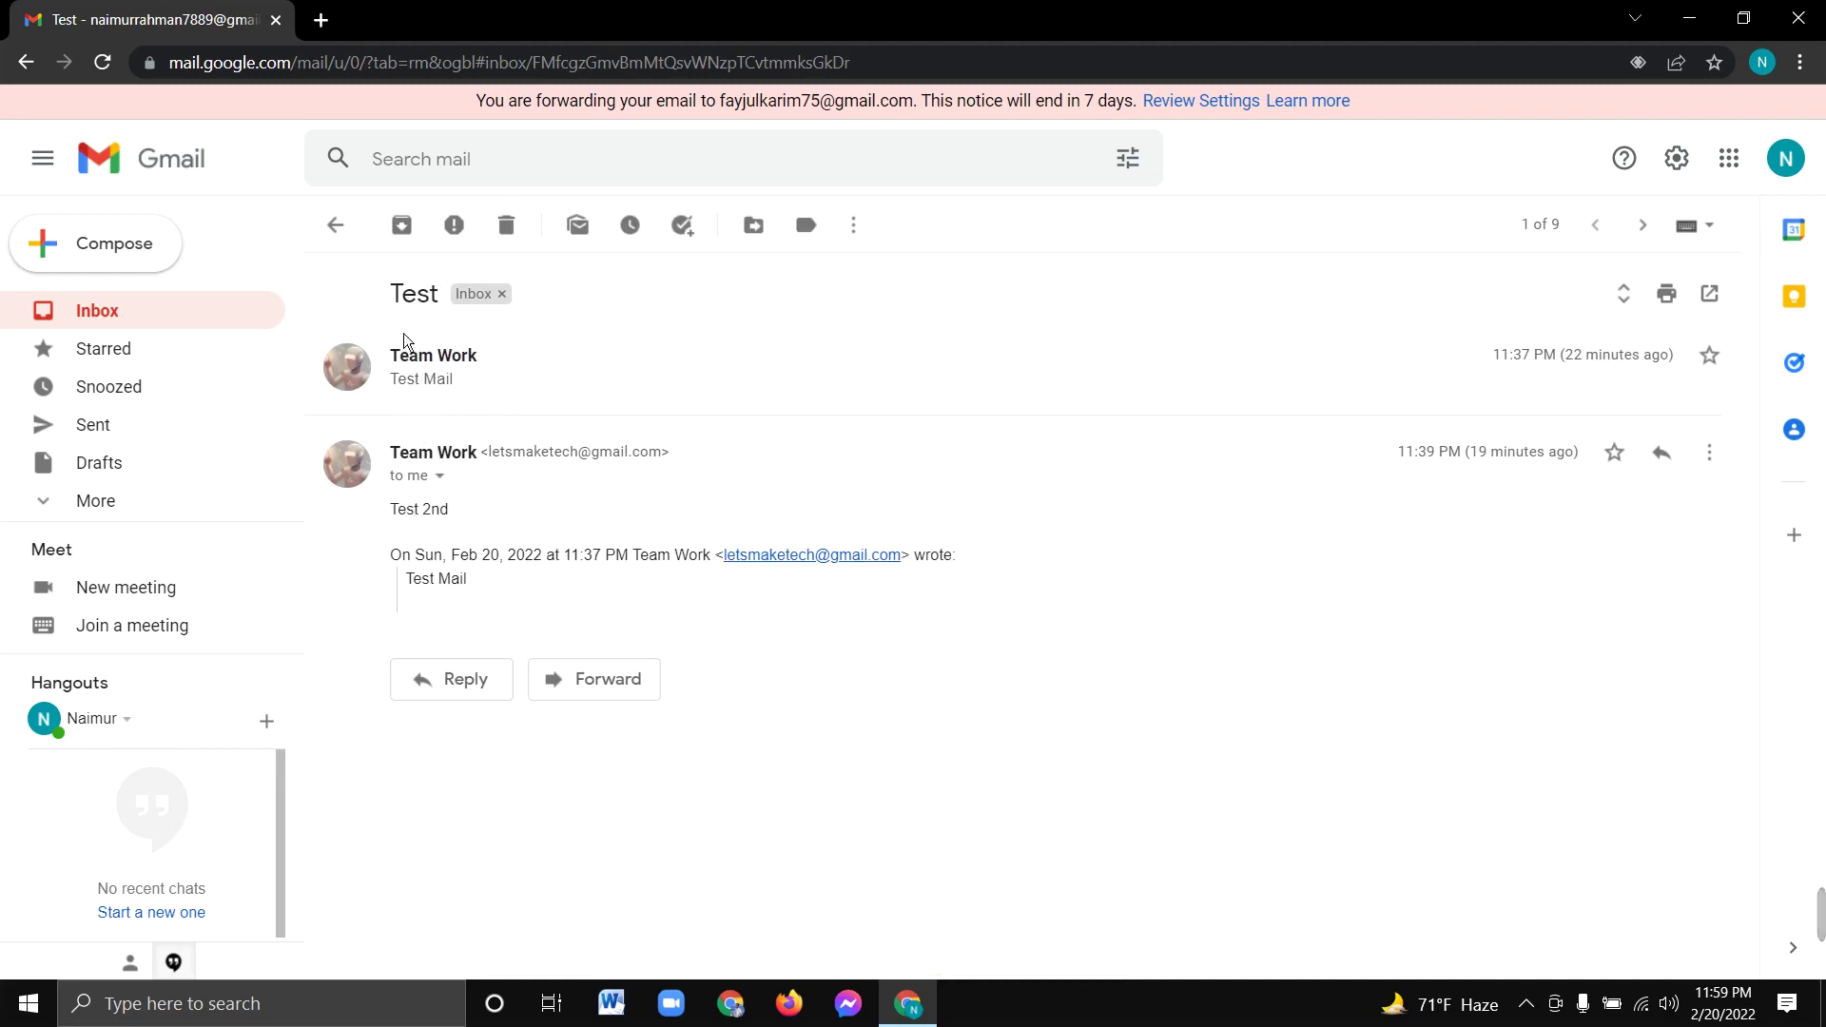
pyautogui.click(357, 236)
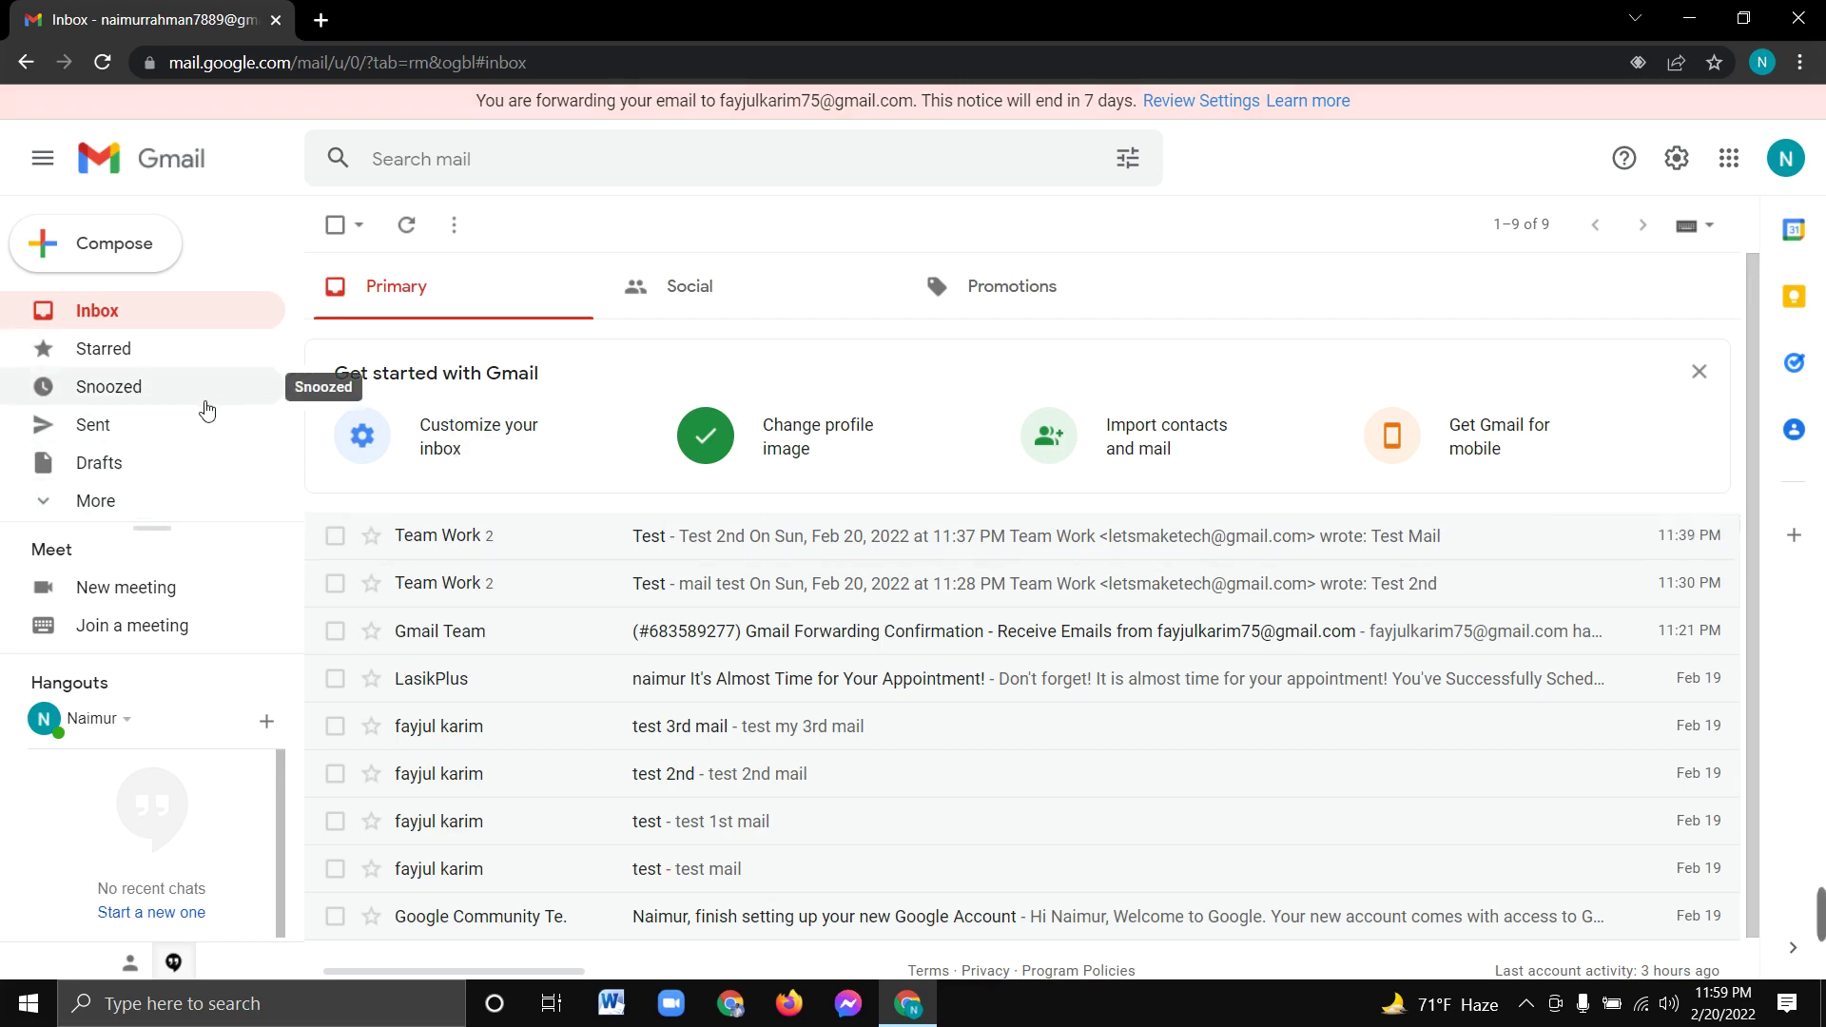
pyautogui.click(511, 543)
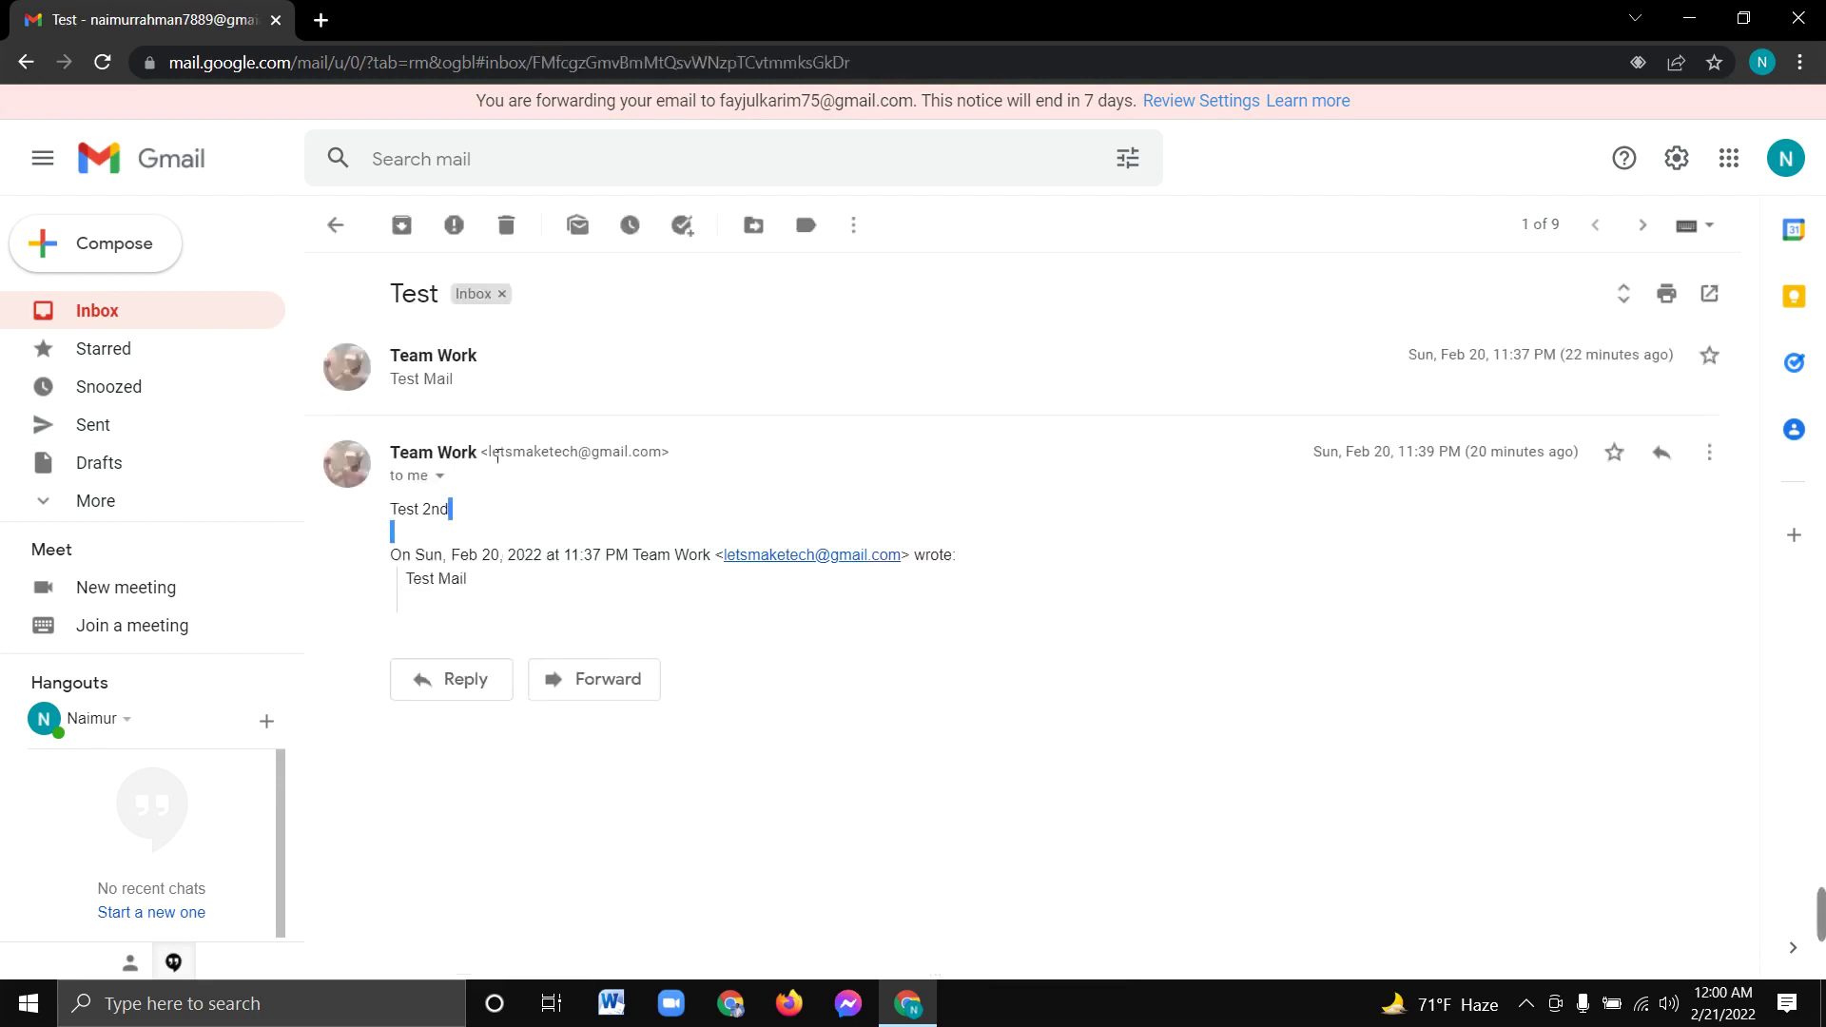
pyautogui.moveTo(489, 452); pyautogui.dragTo(673, 469)
pyautogui.hotkey('ctrl', 'c')
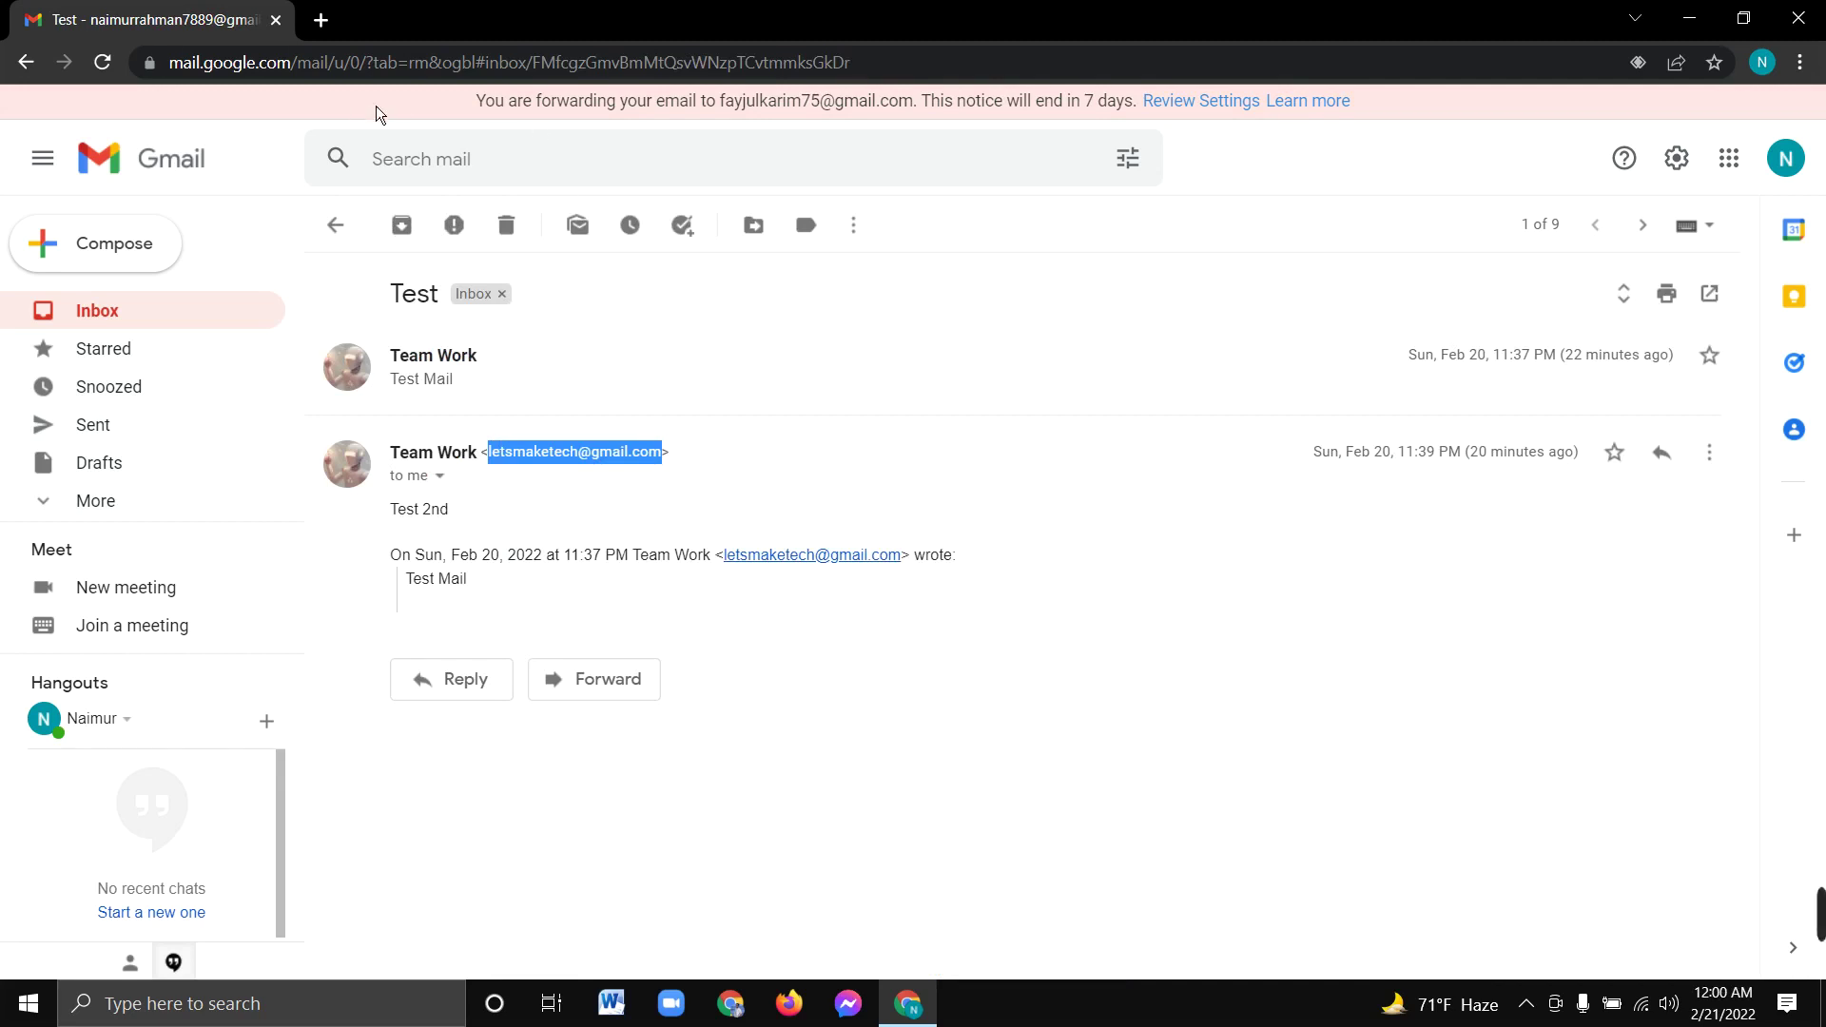
# Step: Start a new mail filter with the copied sender's e-mail address as the From criterion and continue to its actions
pyautogui.click(1676, 161)
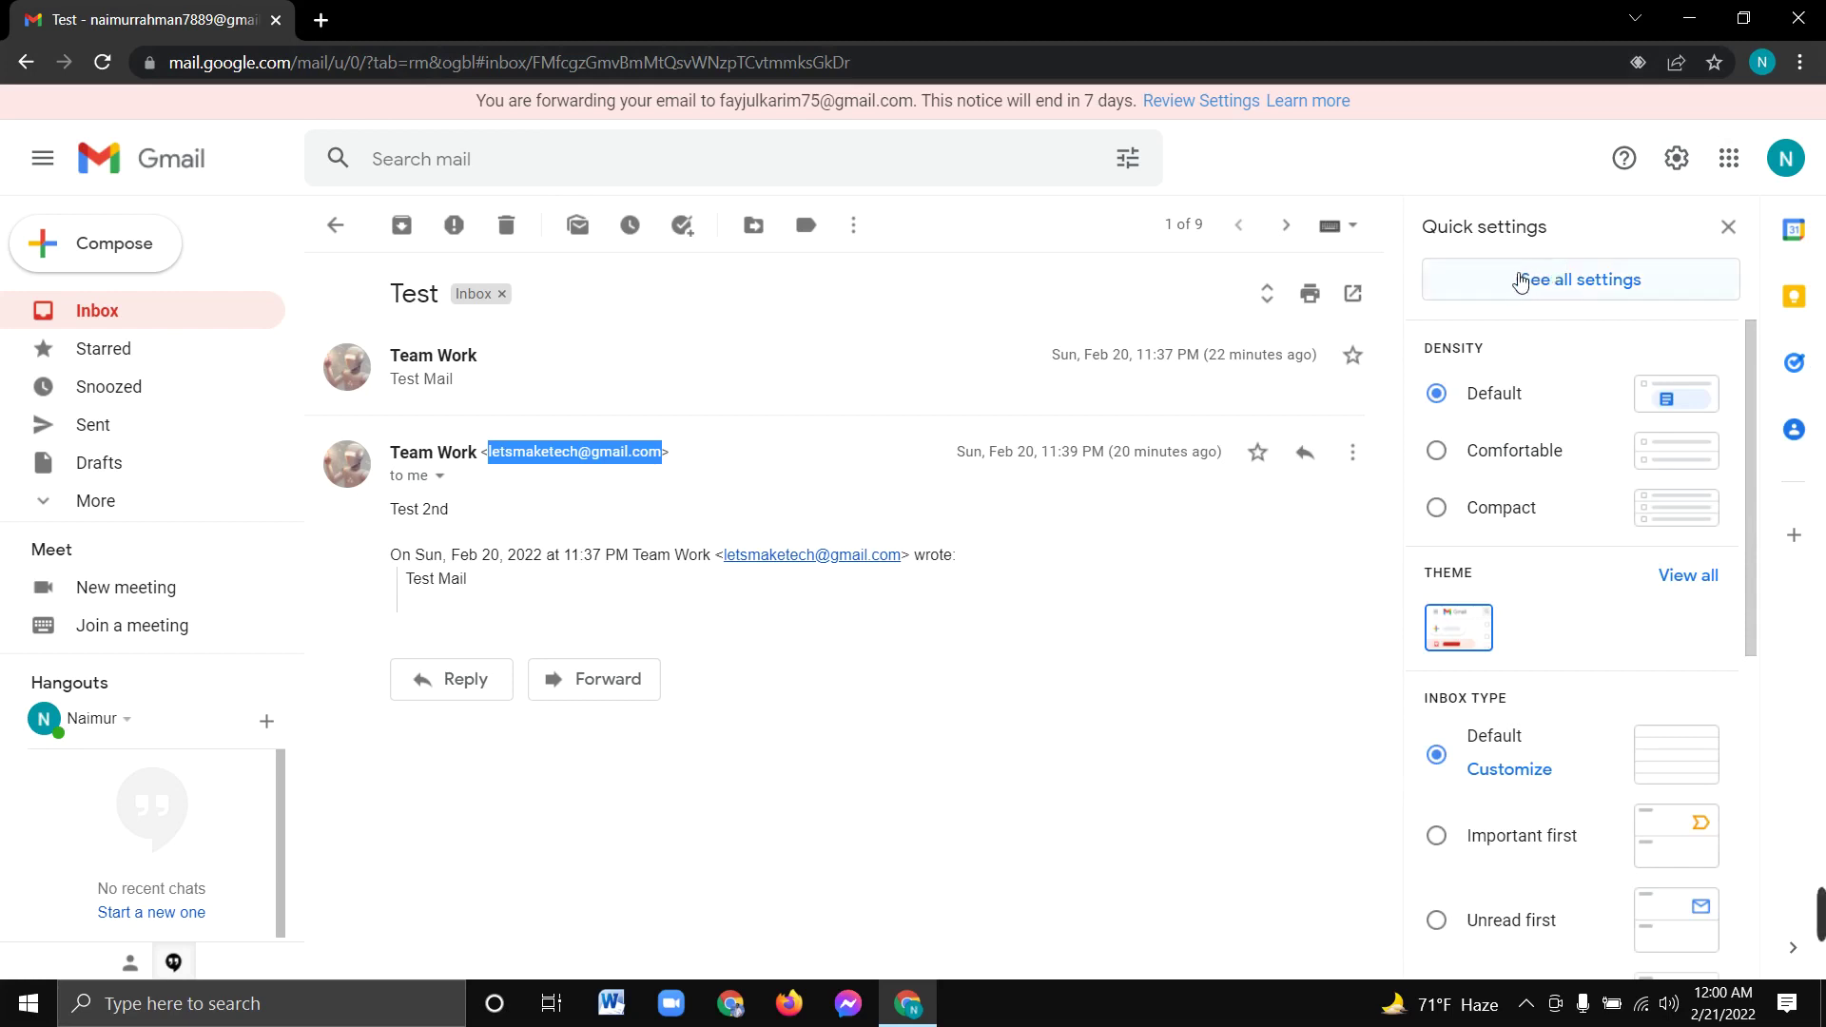
pyautogui.click(1520, 282)
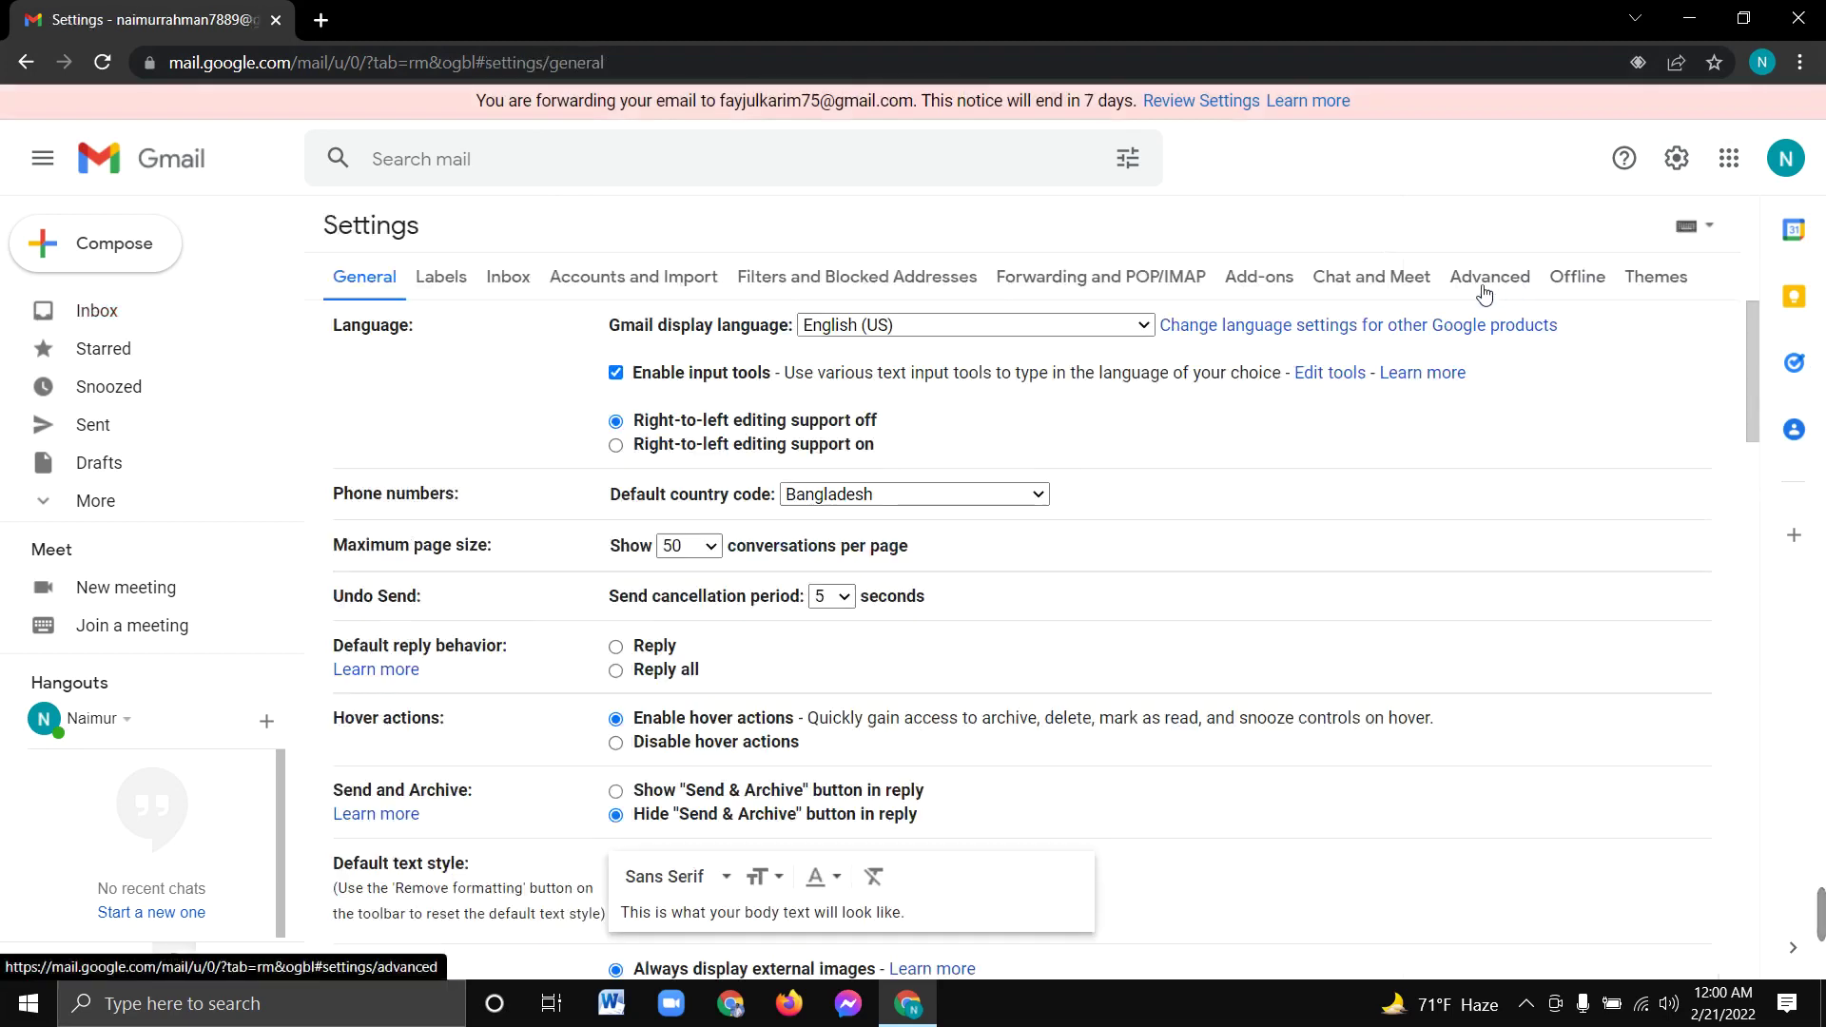
pyautogui.click(863, 275)
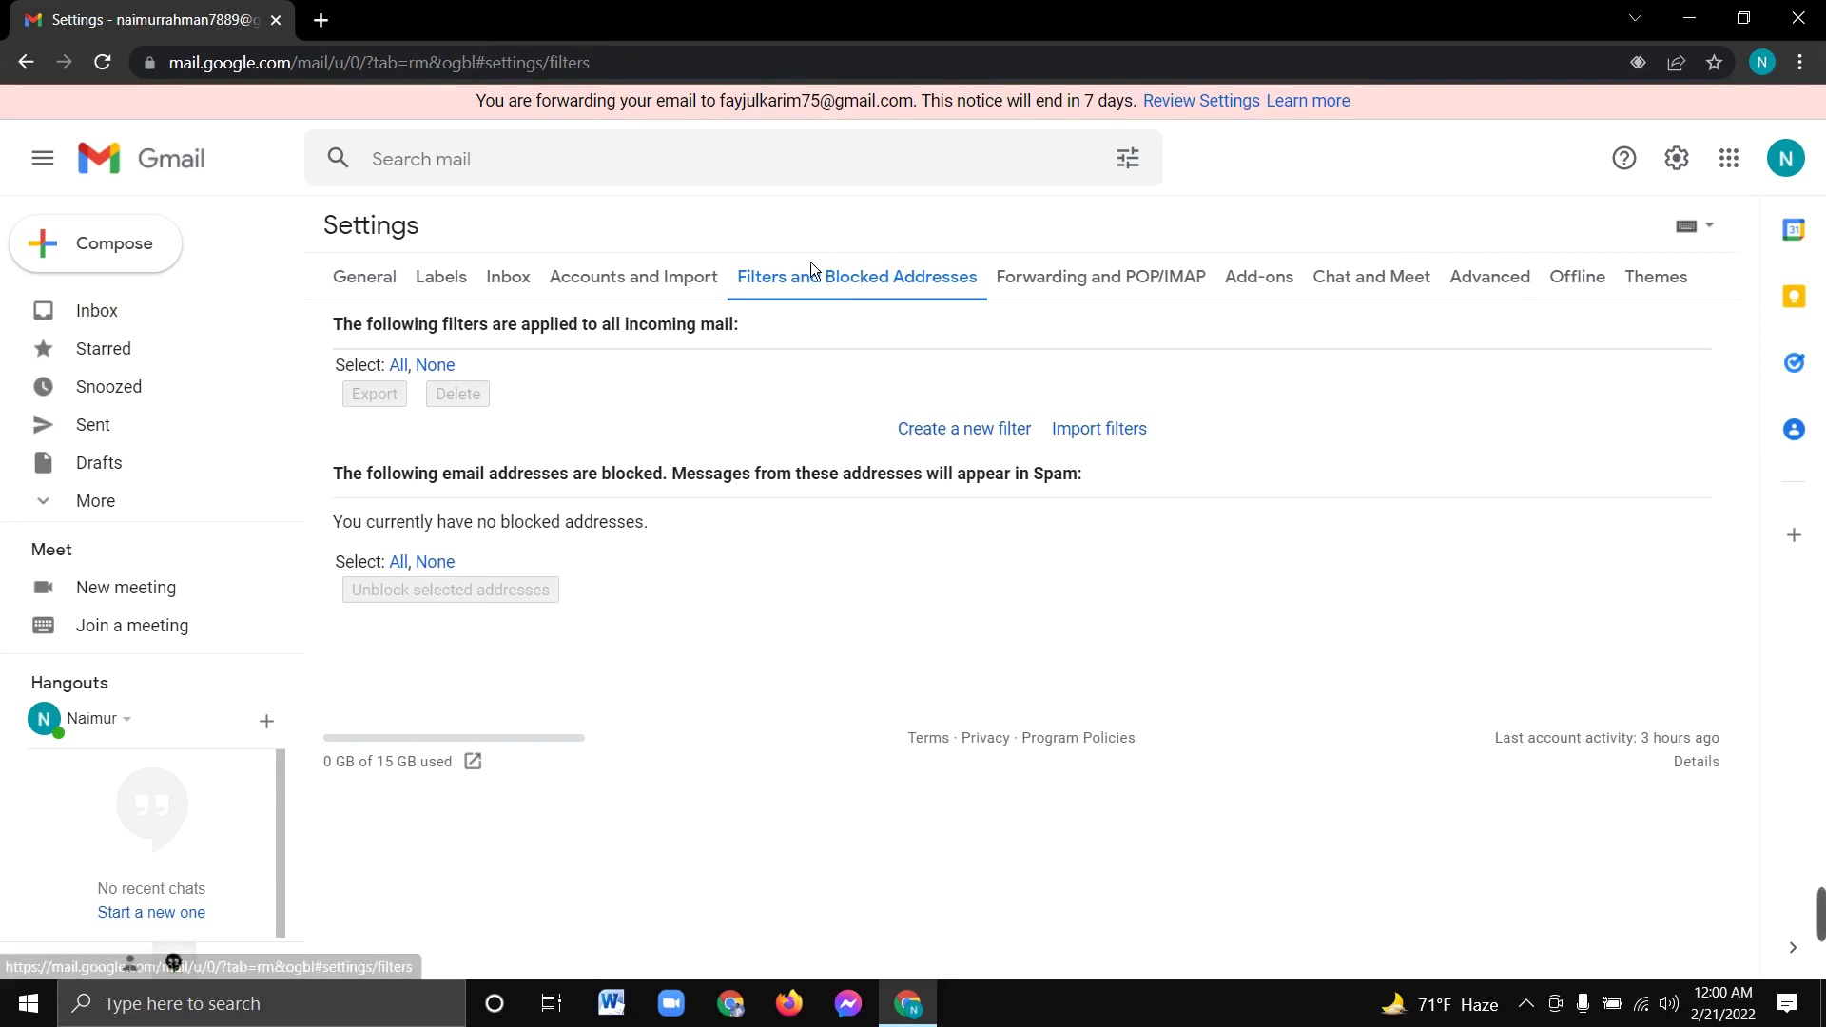
pyautogui.click(981, 436)
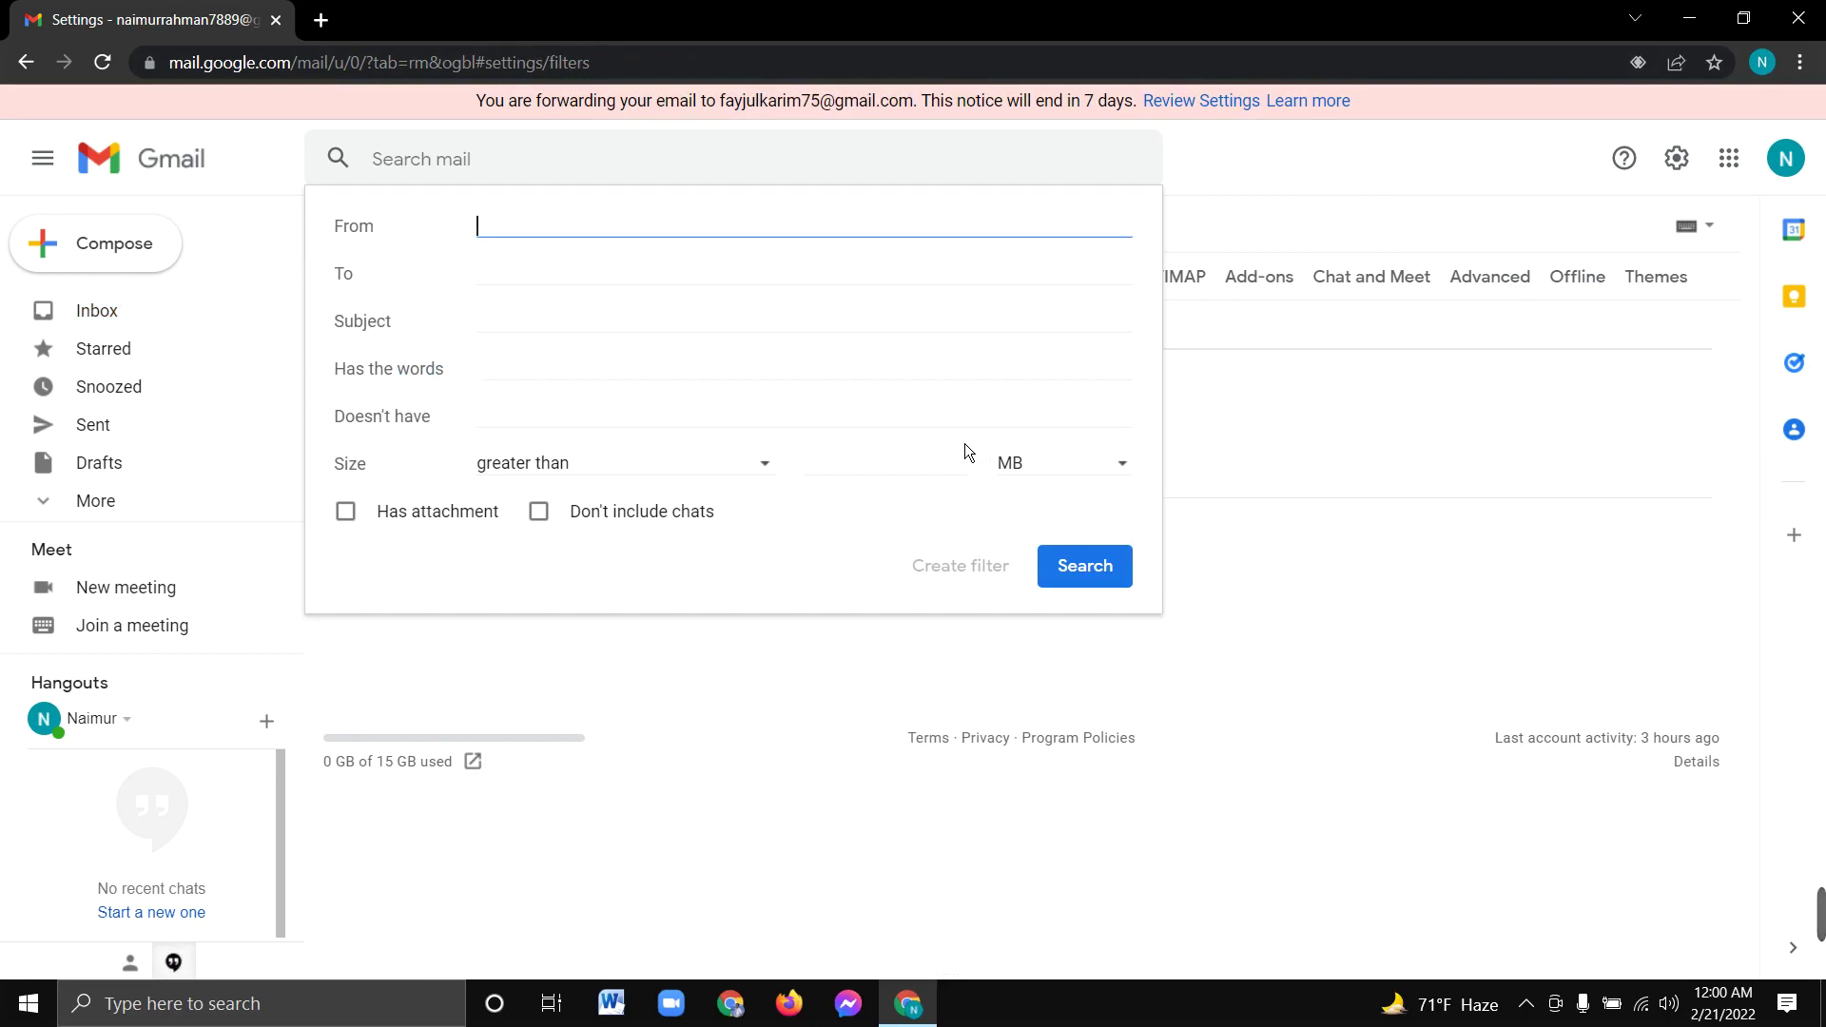
pyautogui.hotkey('ctrl', 'v')
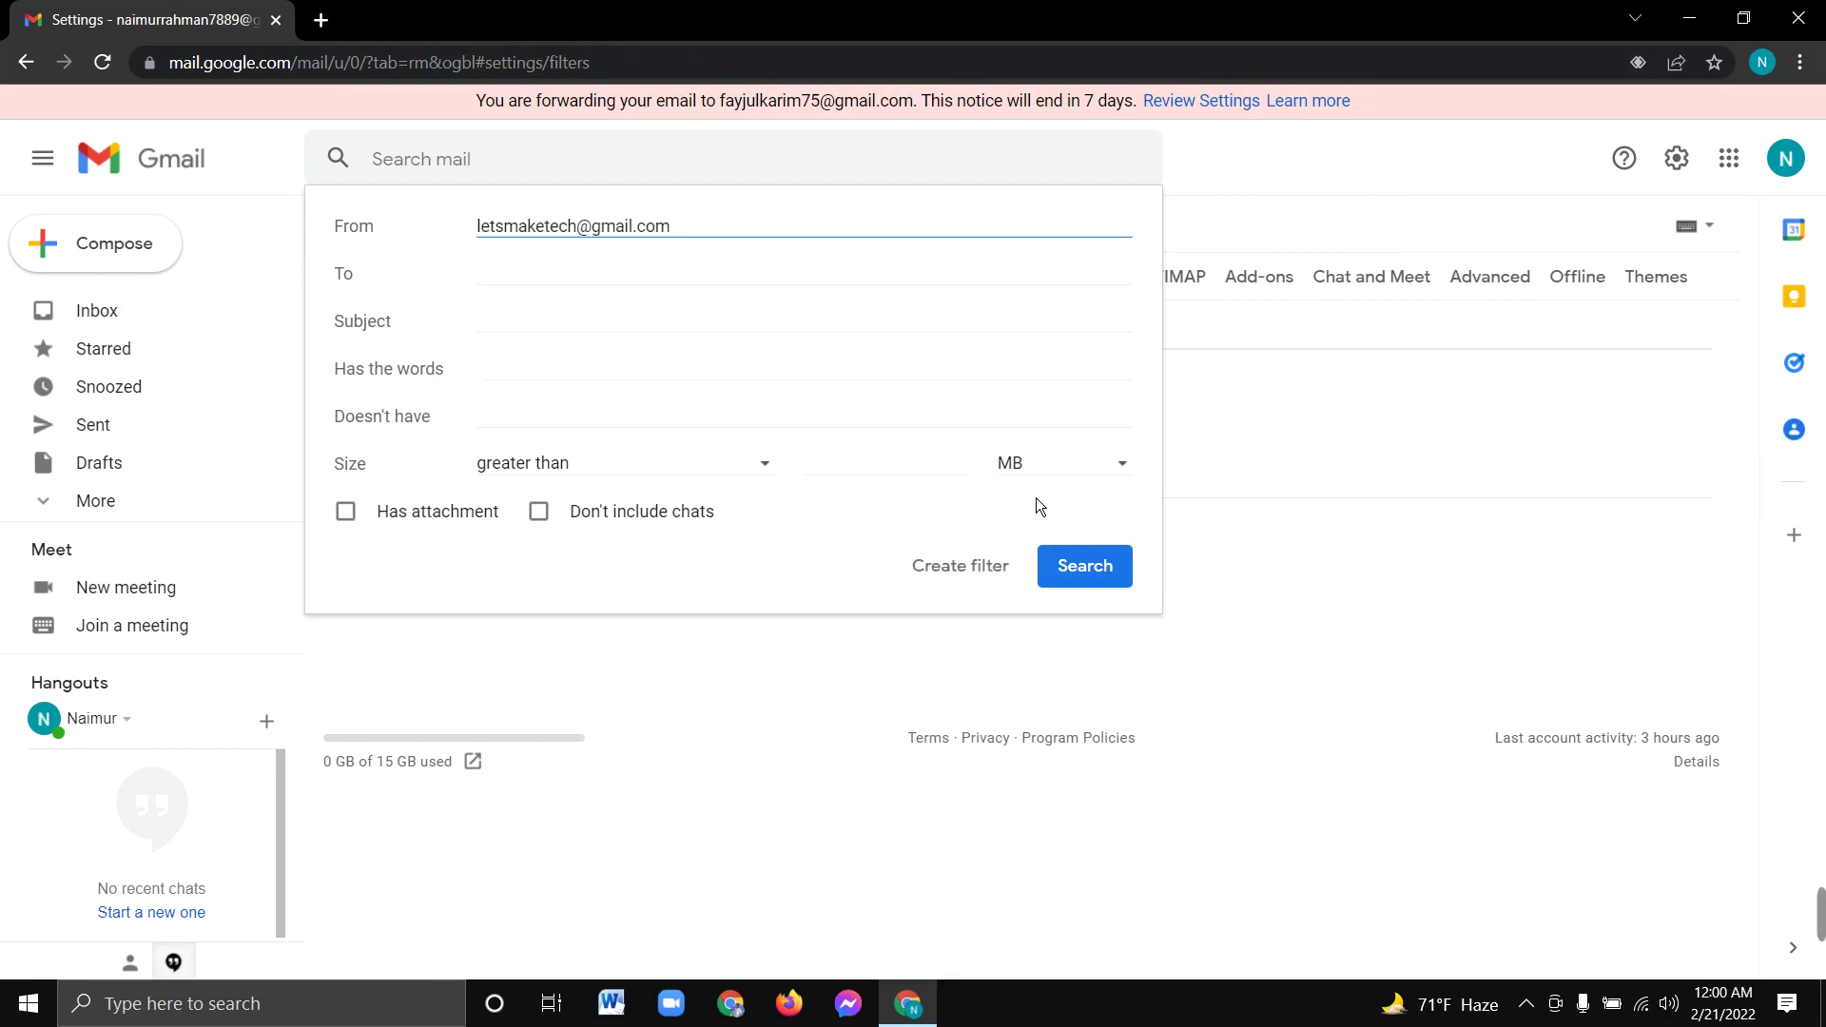
pyautogui.click(971, 573)
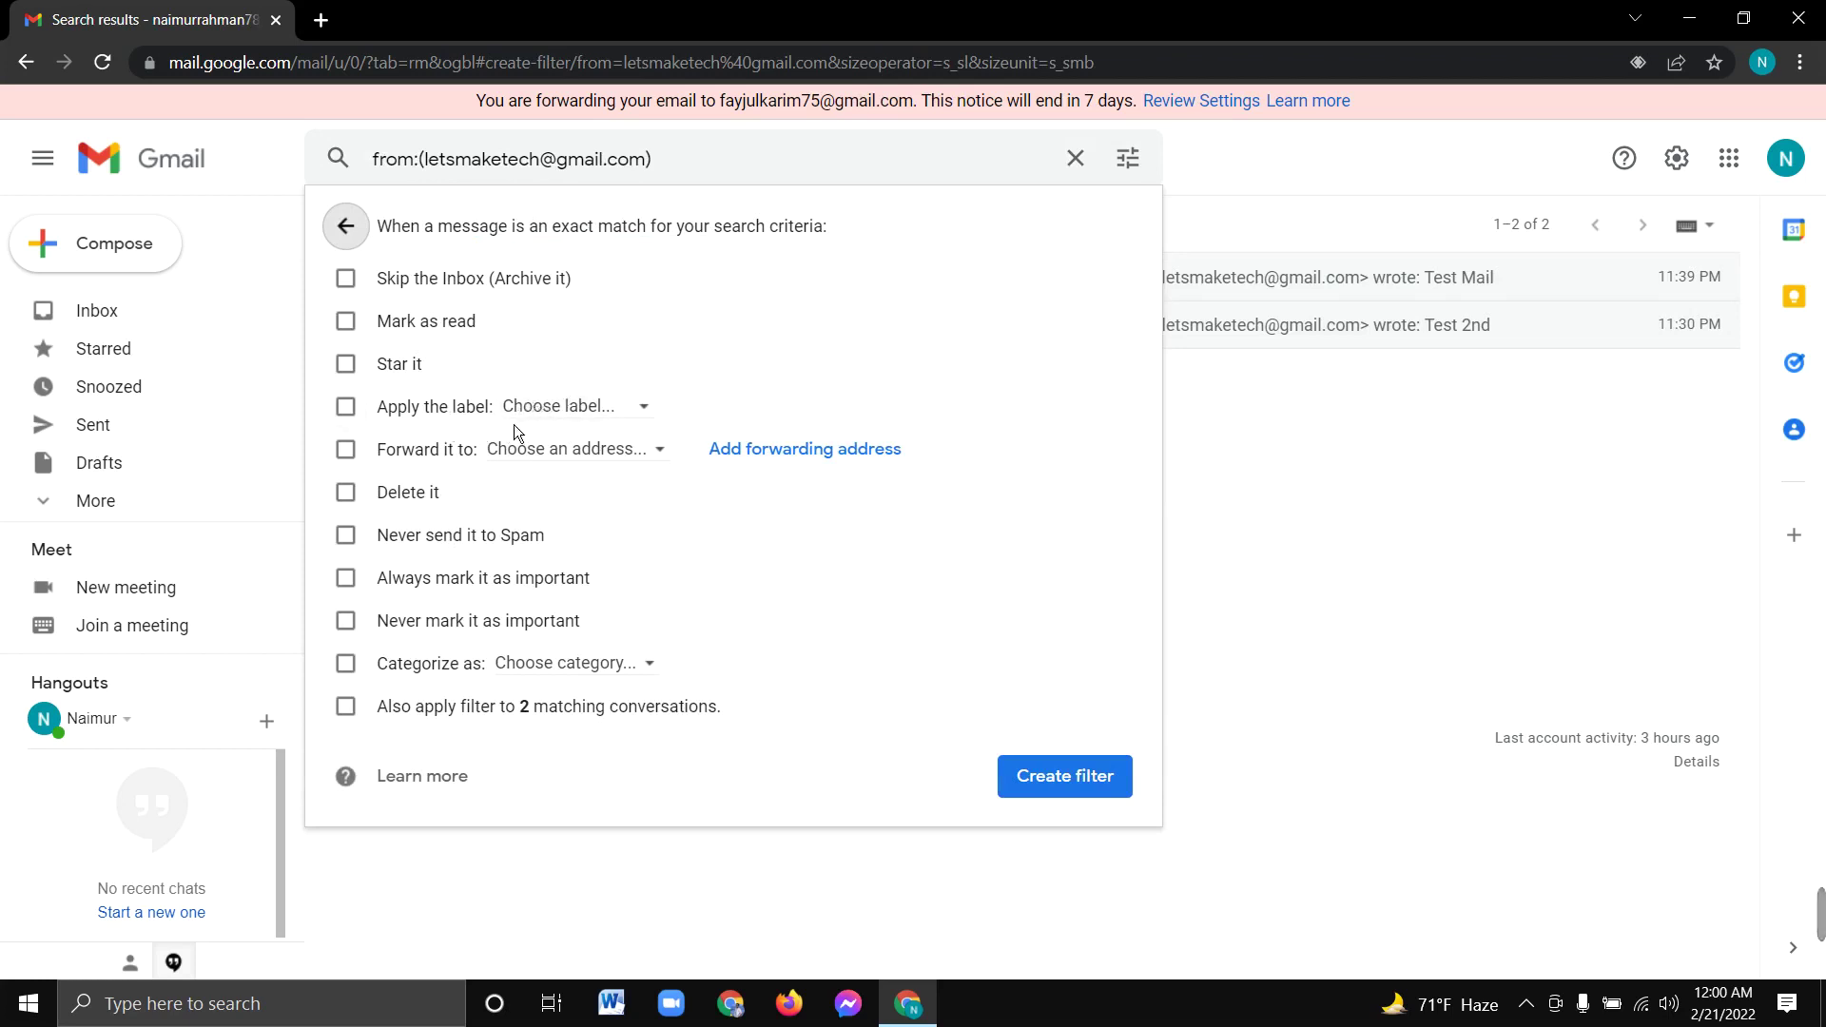
# Step: Create a new label named Team Work, set the filter to apply it, and create the filter
pyautogui.click(574, 411)
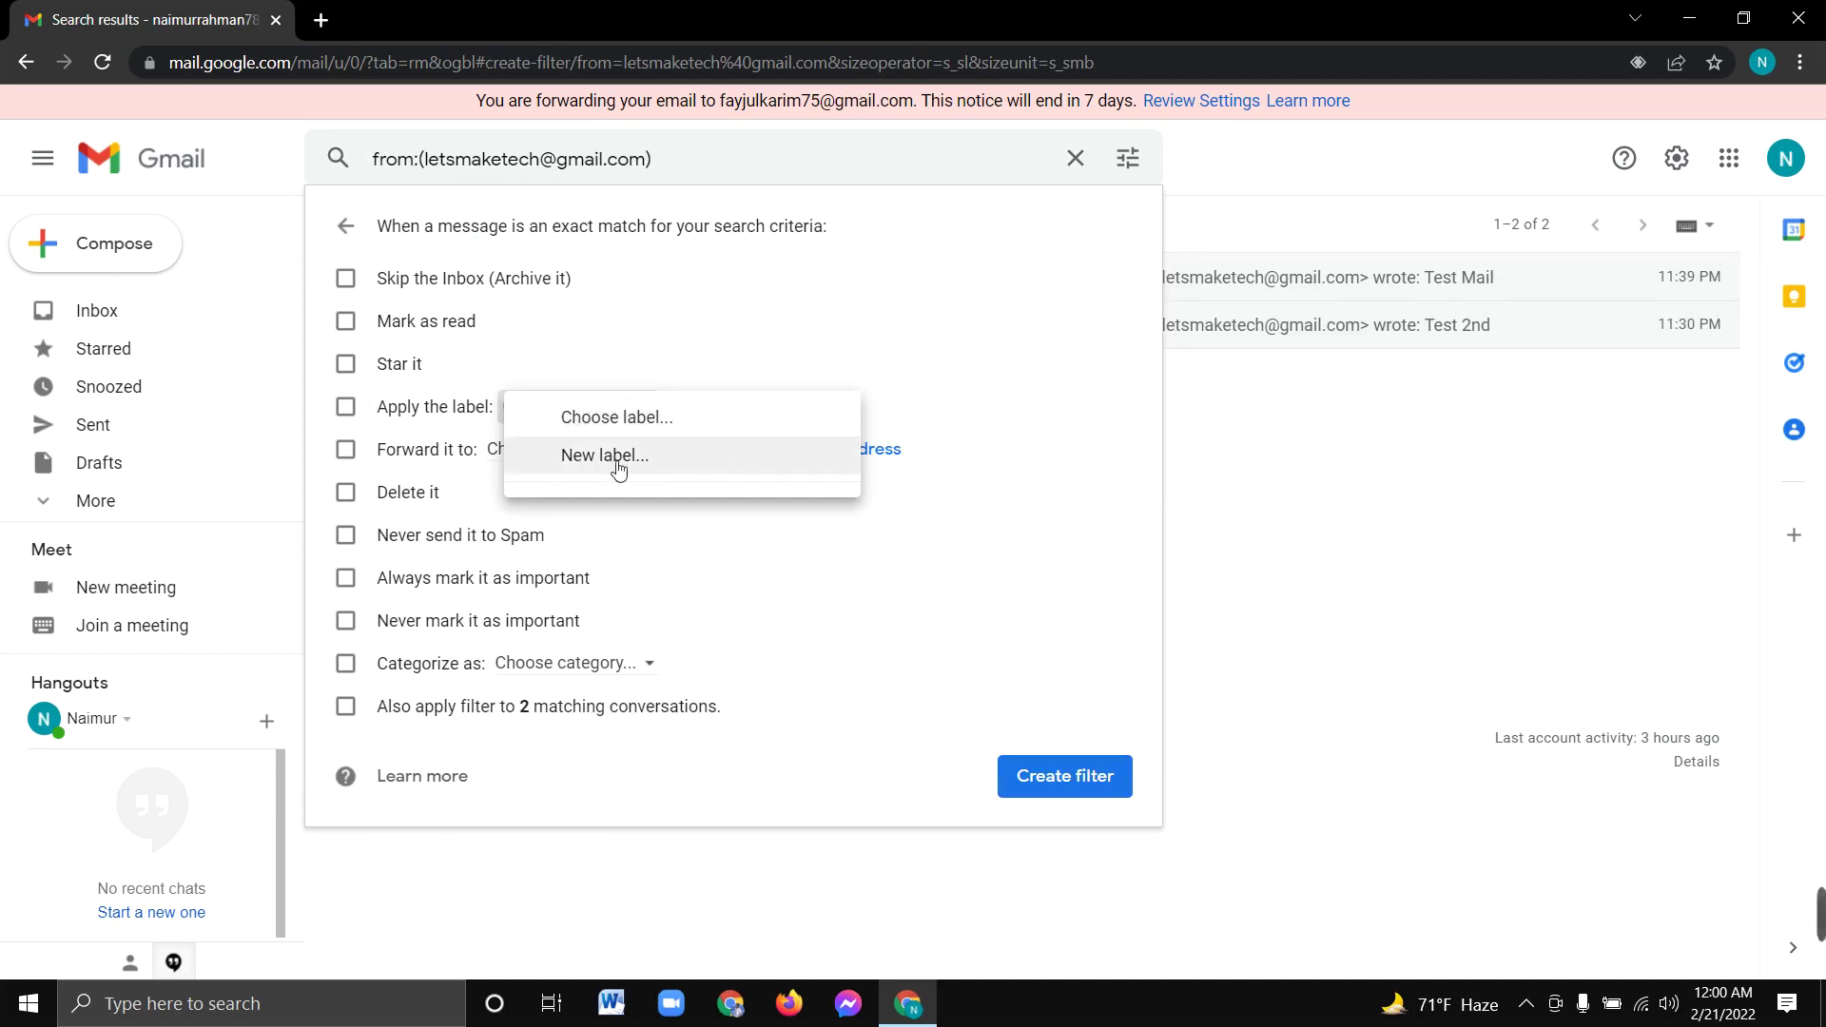
pyautogui.click(693, 466)
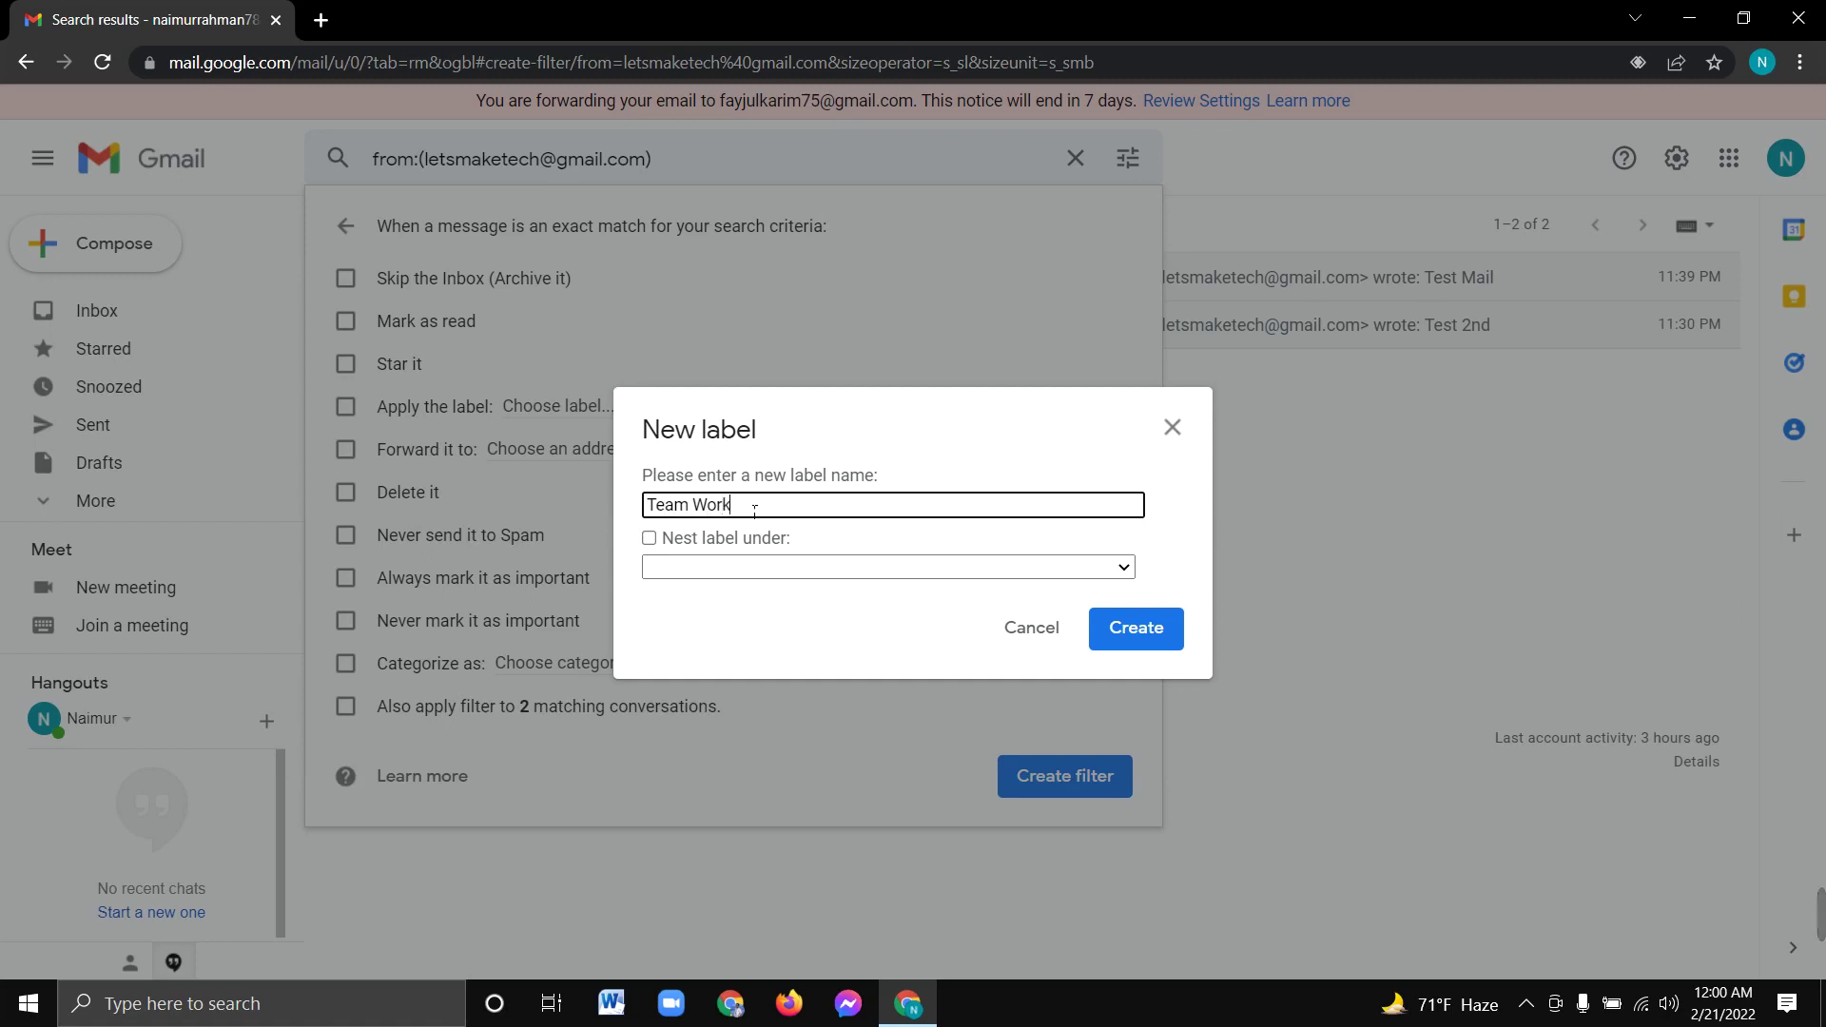
pyautogui.click(1131, 632)
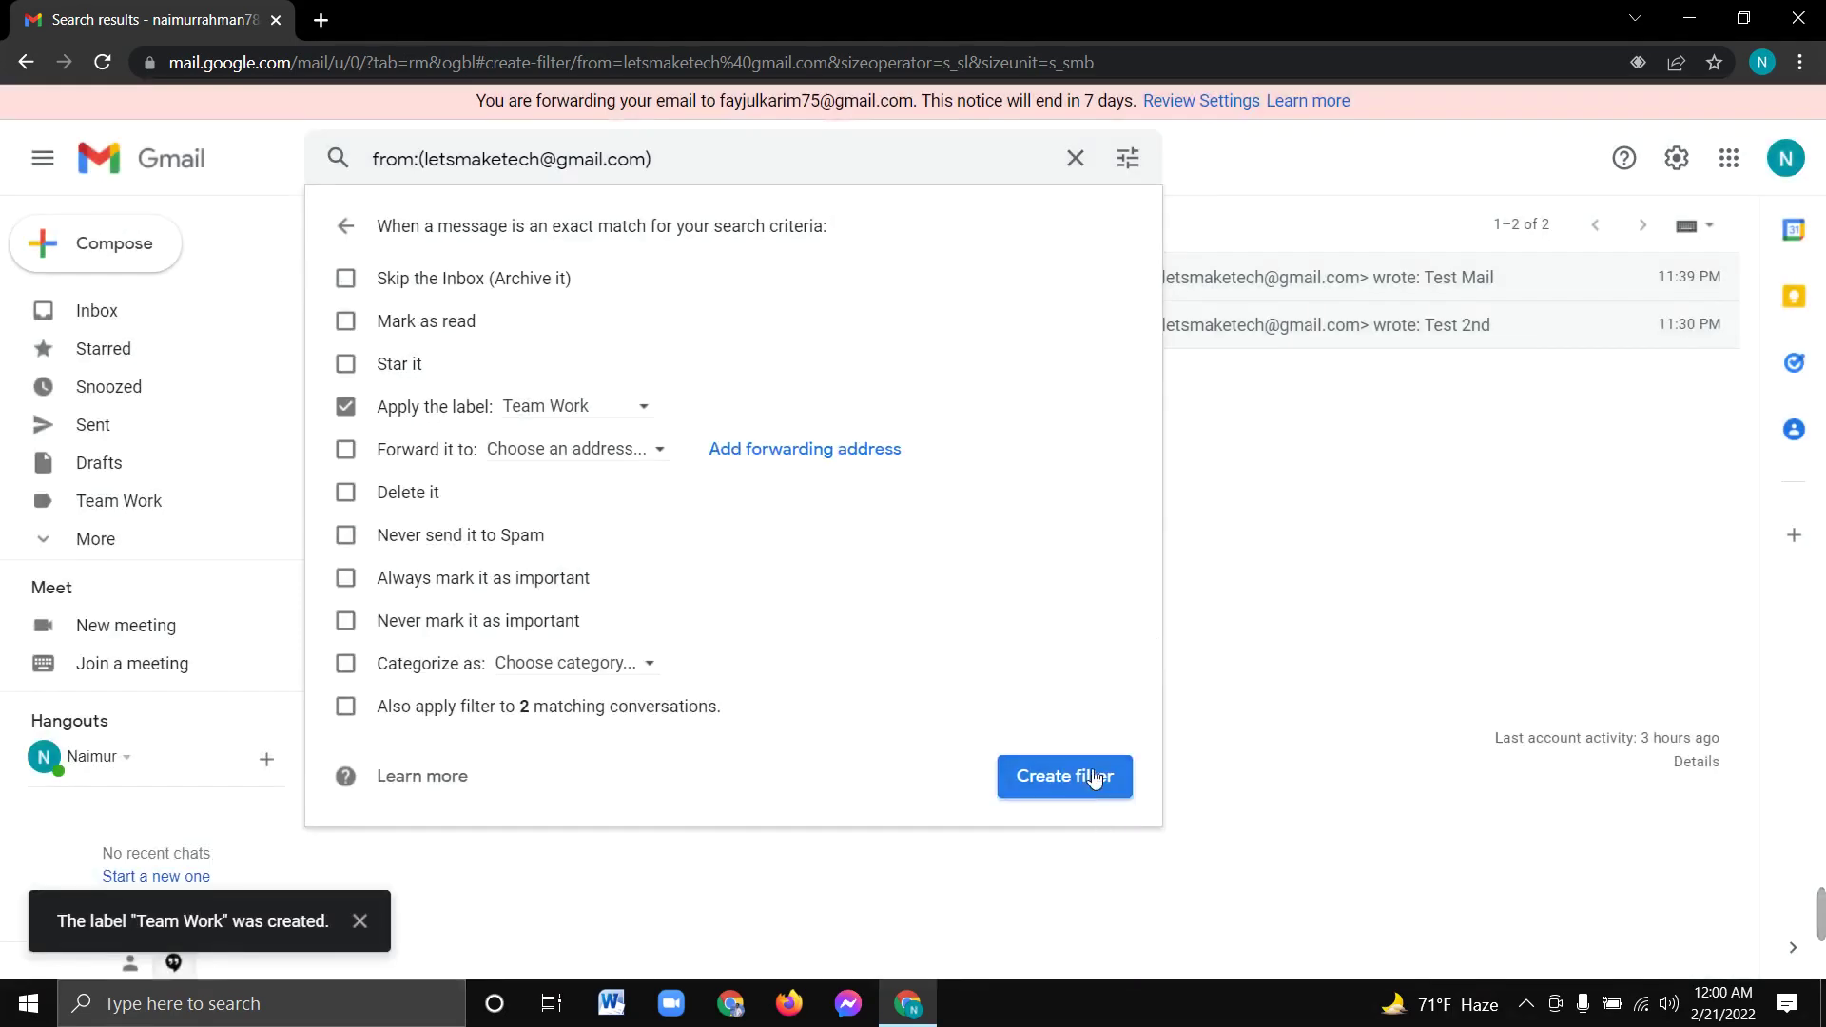
pyautogui.click(1093, 799)
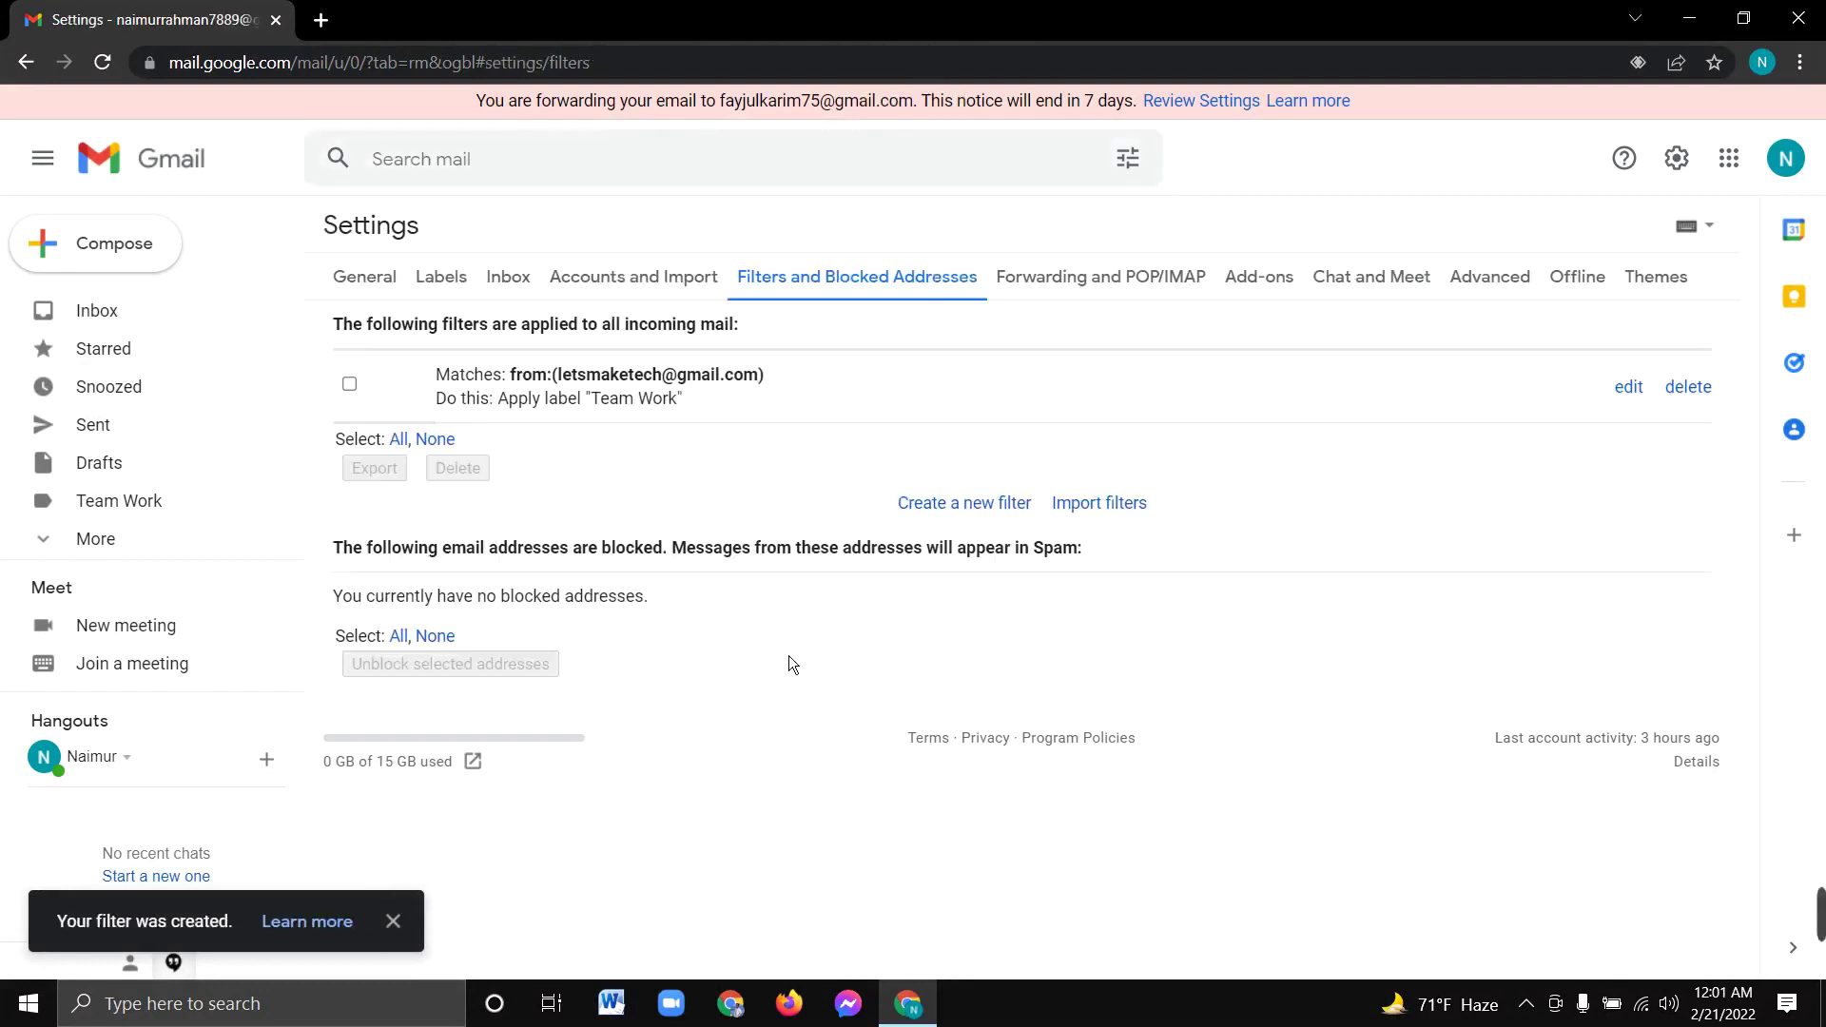
# Step: Reopen the new filter, search for the messages matching its criteria, and select both conversations
pyautogui.click(1626, 398)
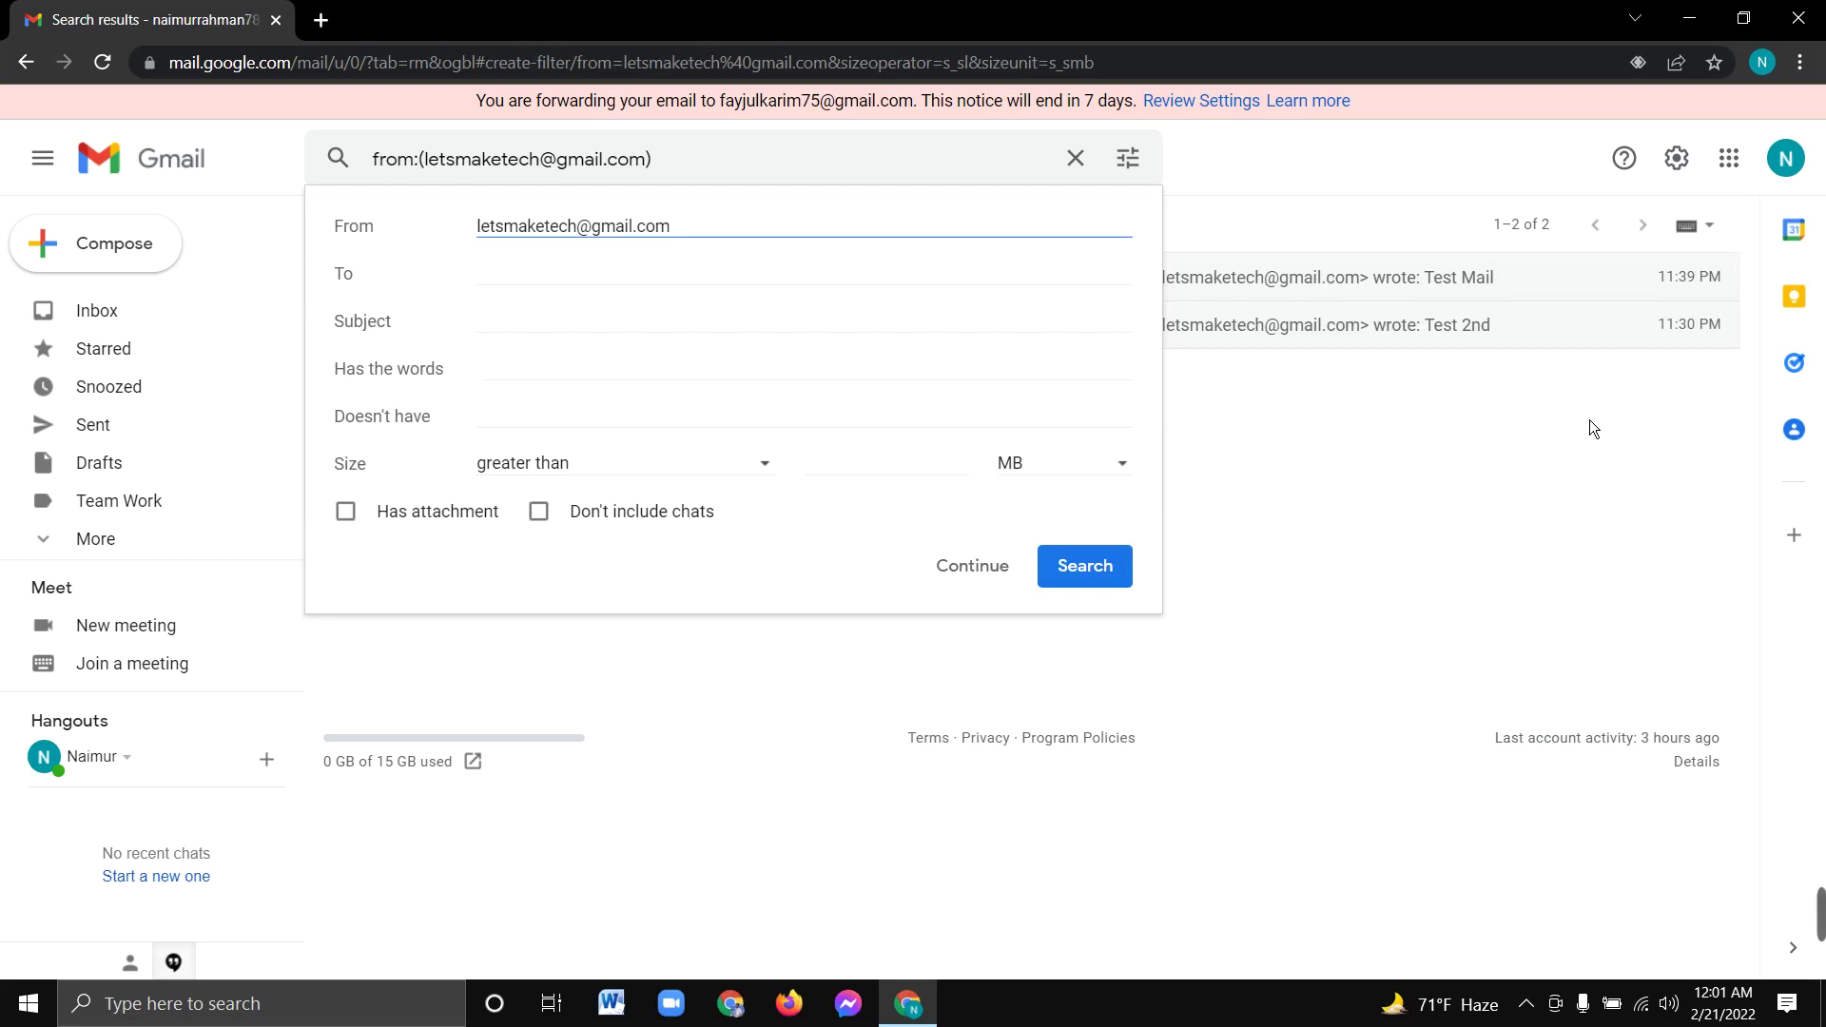
pyautogui.click(1106, 563)
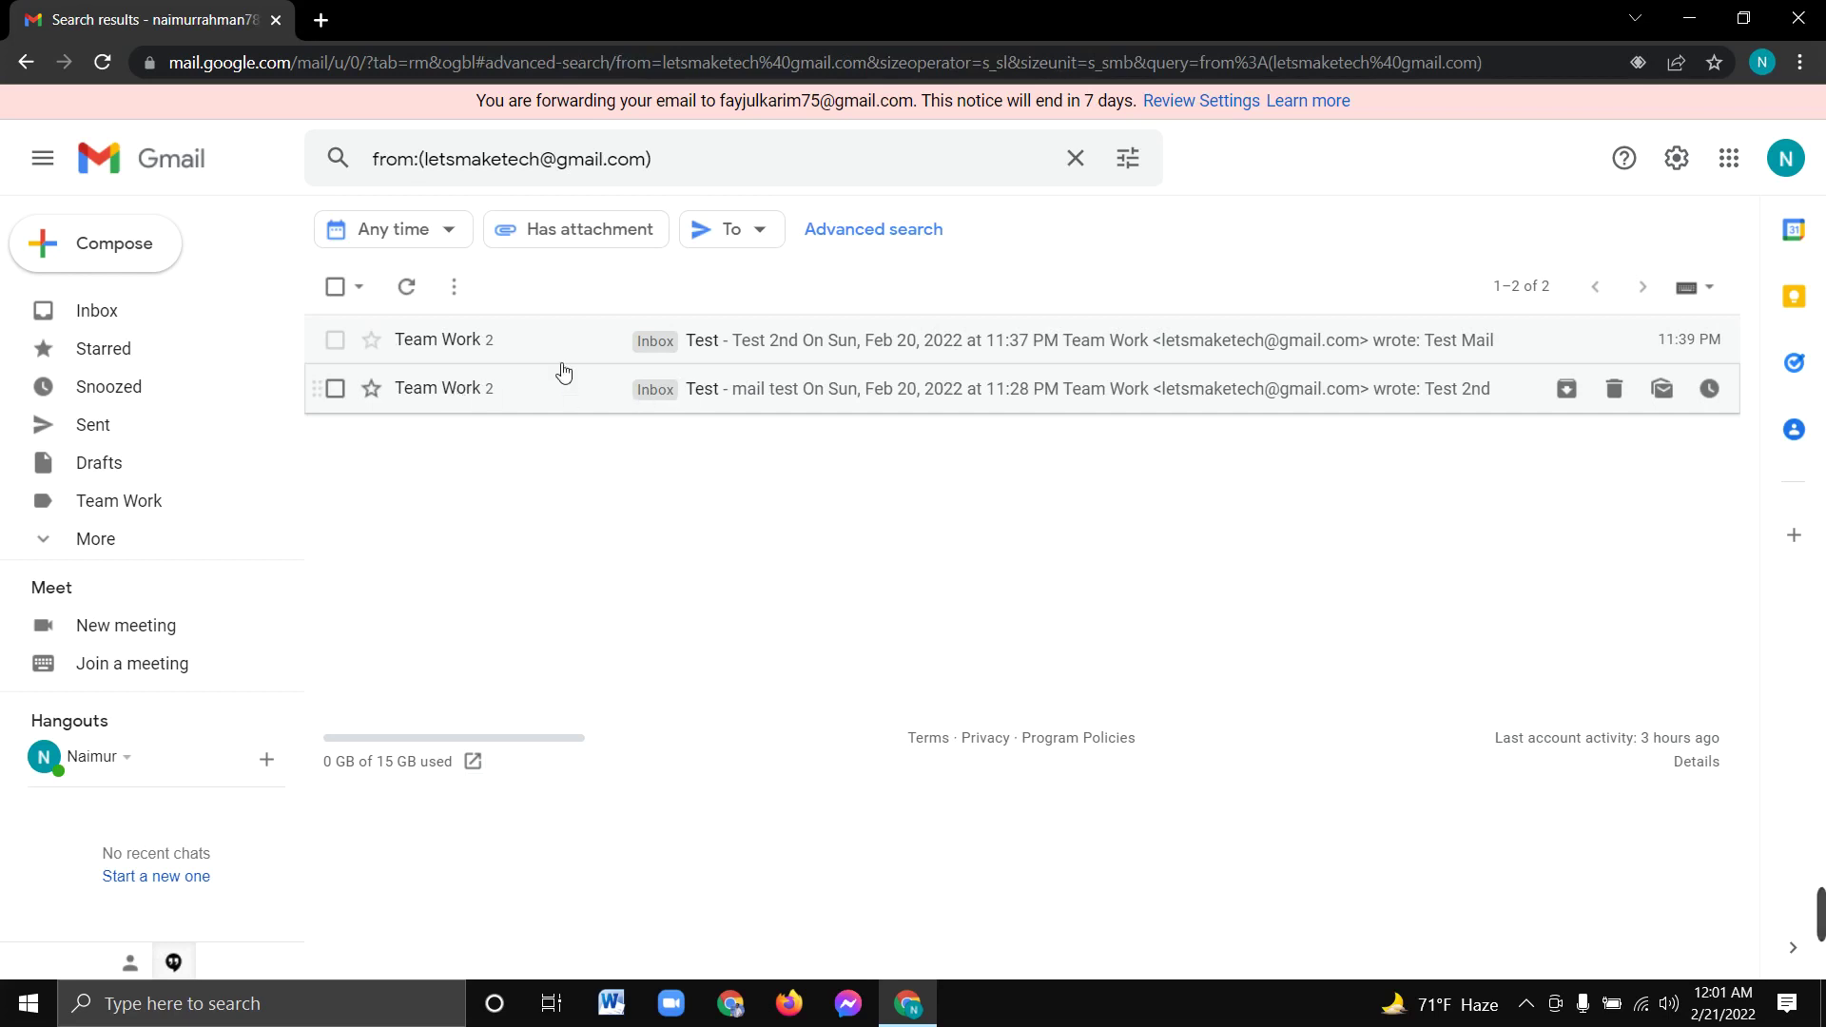
pyautogui.click(334, 340)
pyautogui.click(335, 388)
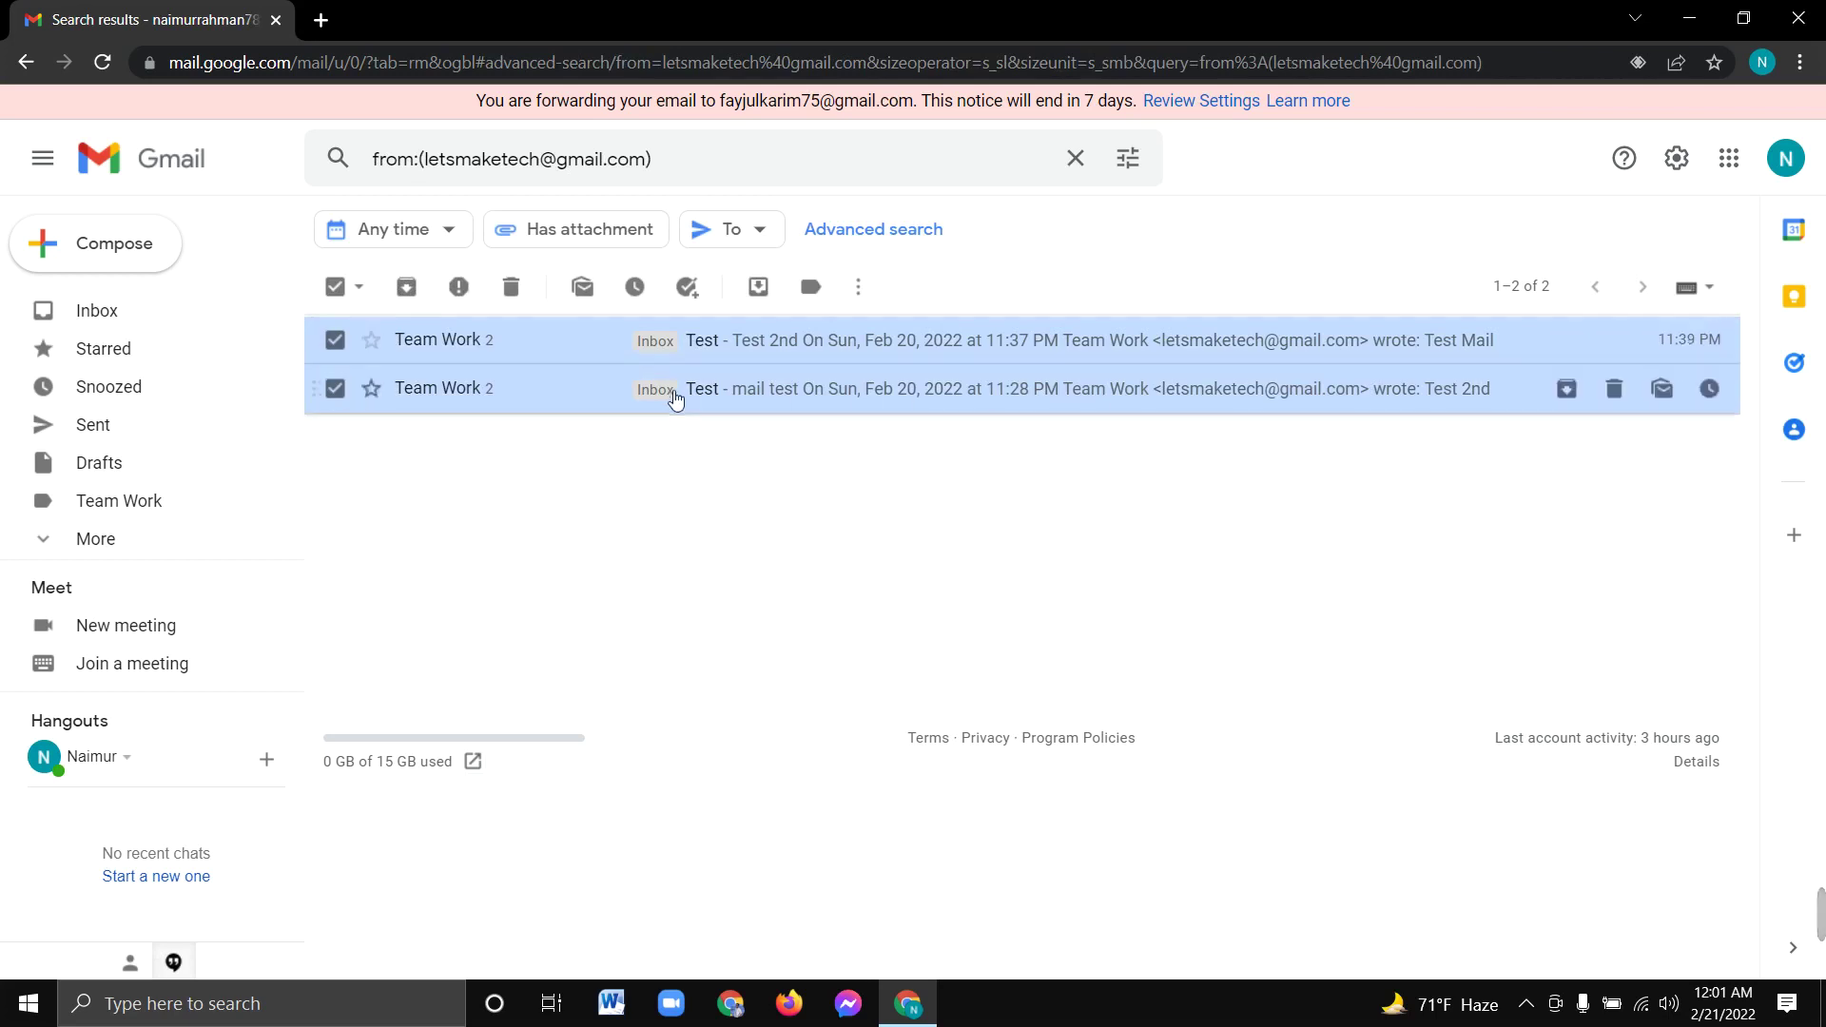
# Step: Check the inbox and the refreshed Team Work label for the sender's conversations, ending back in the inbox
pyautogui.click(145, 180)
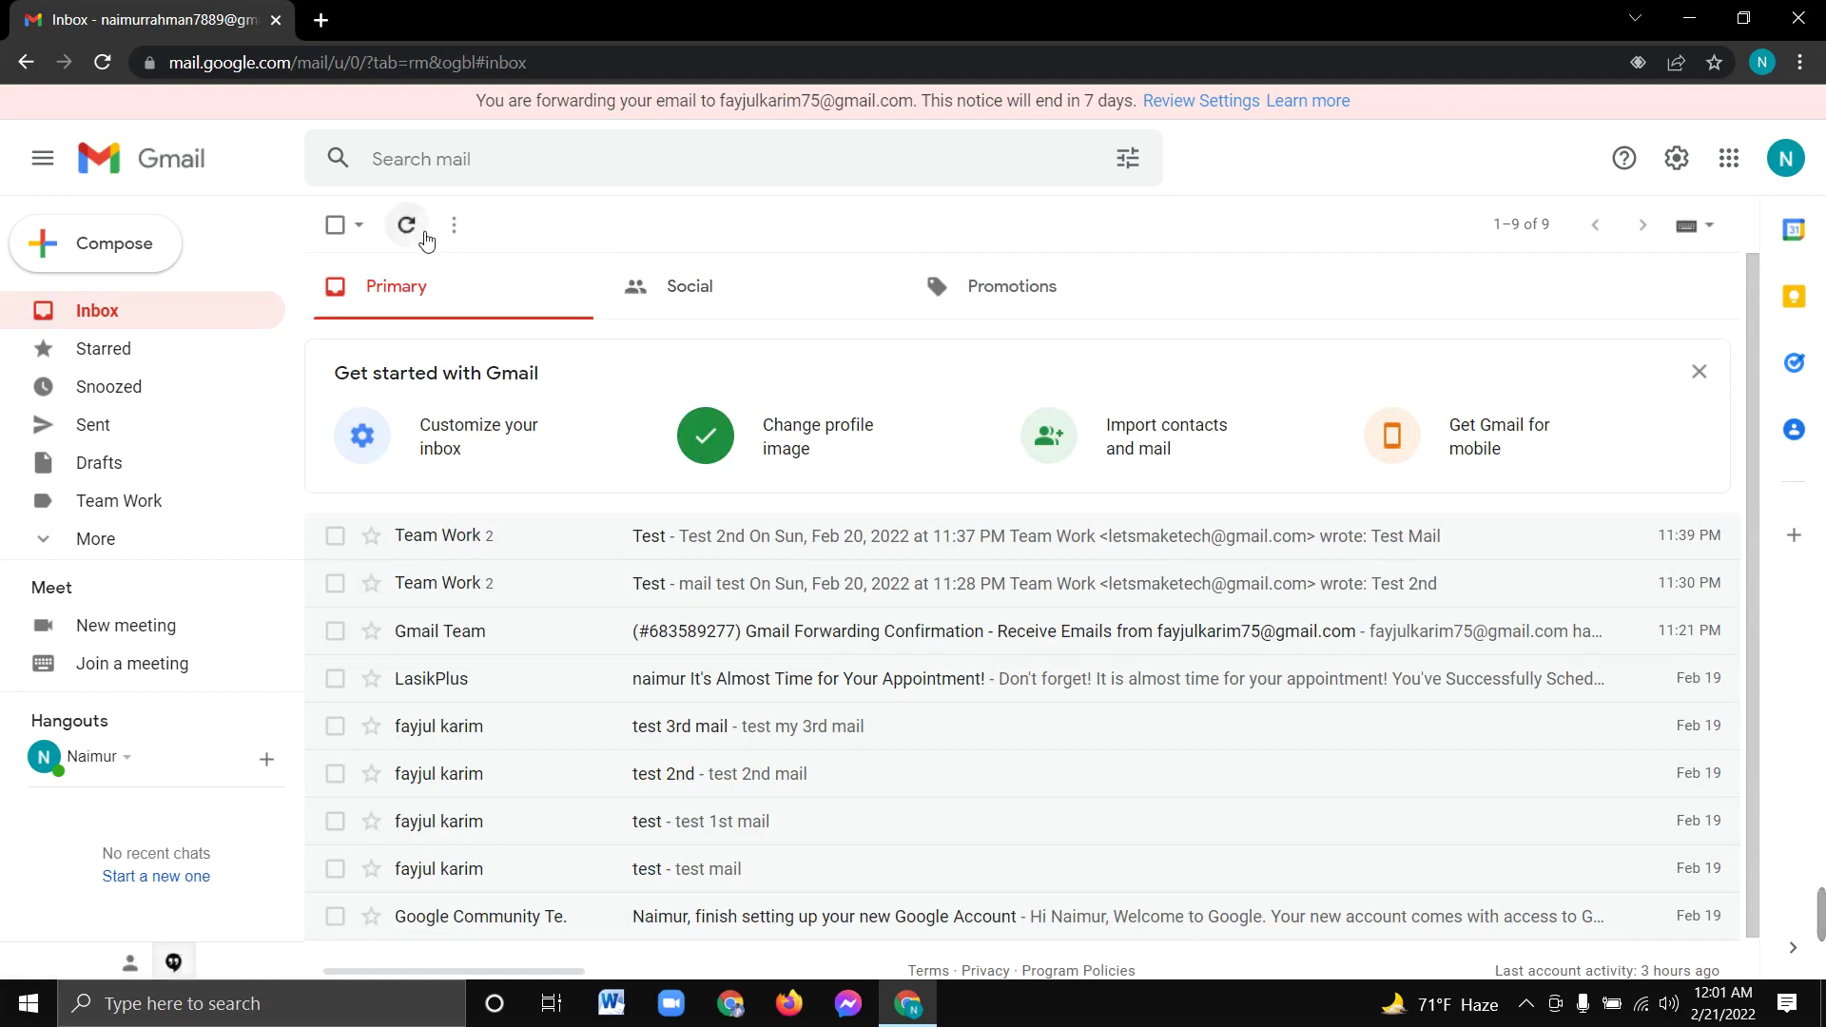
pyautogui.click(134, 506)
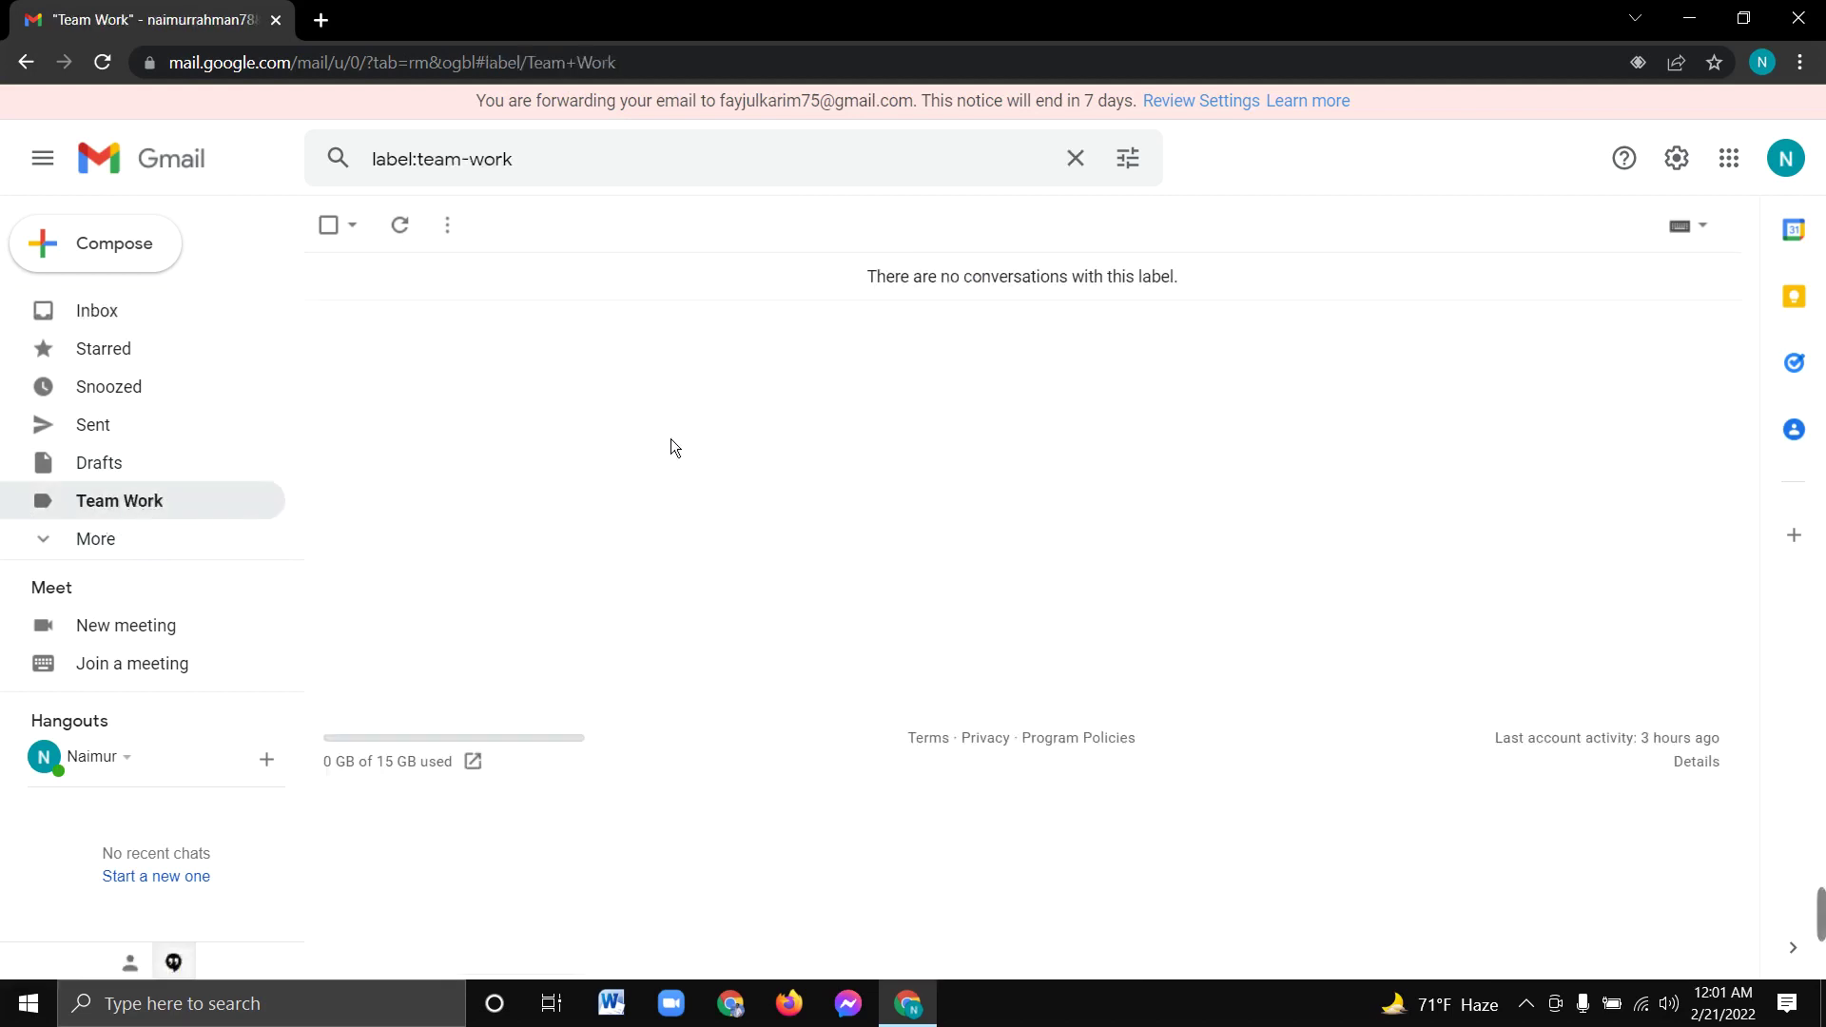
pyautogui.click(399, 224)
pyautogui.click(185, 187)
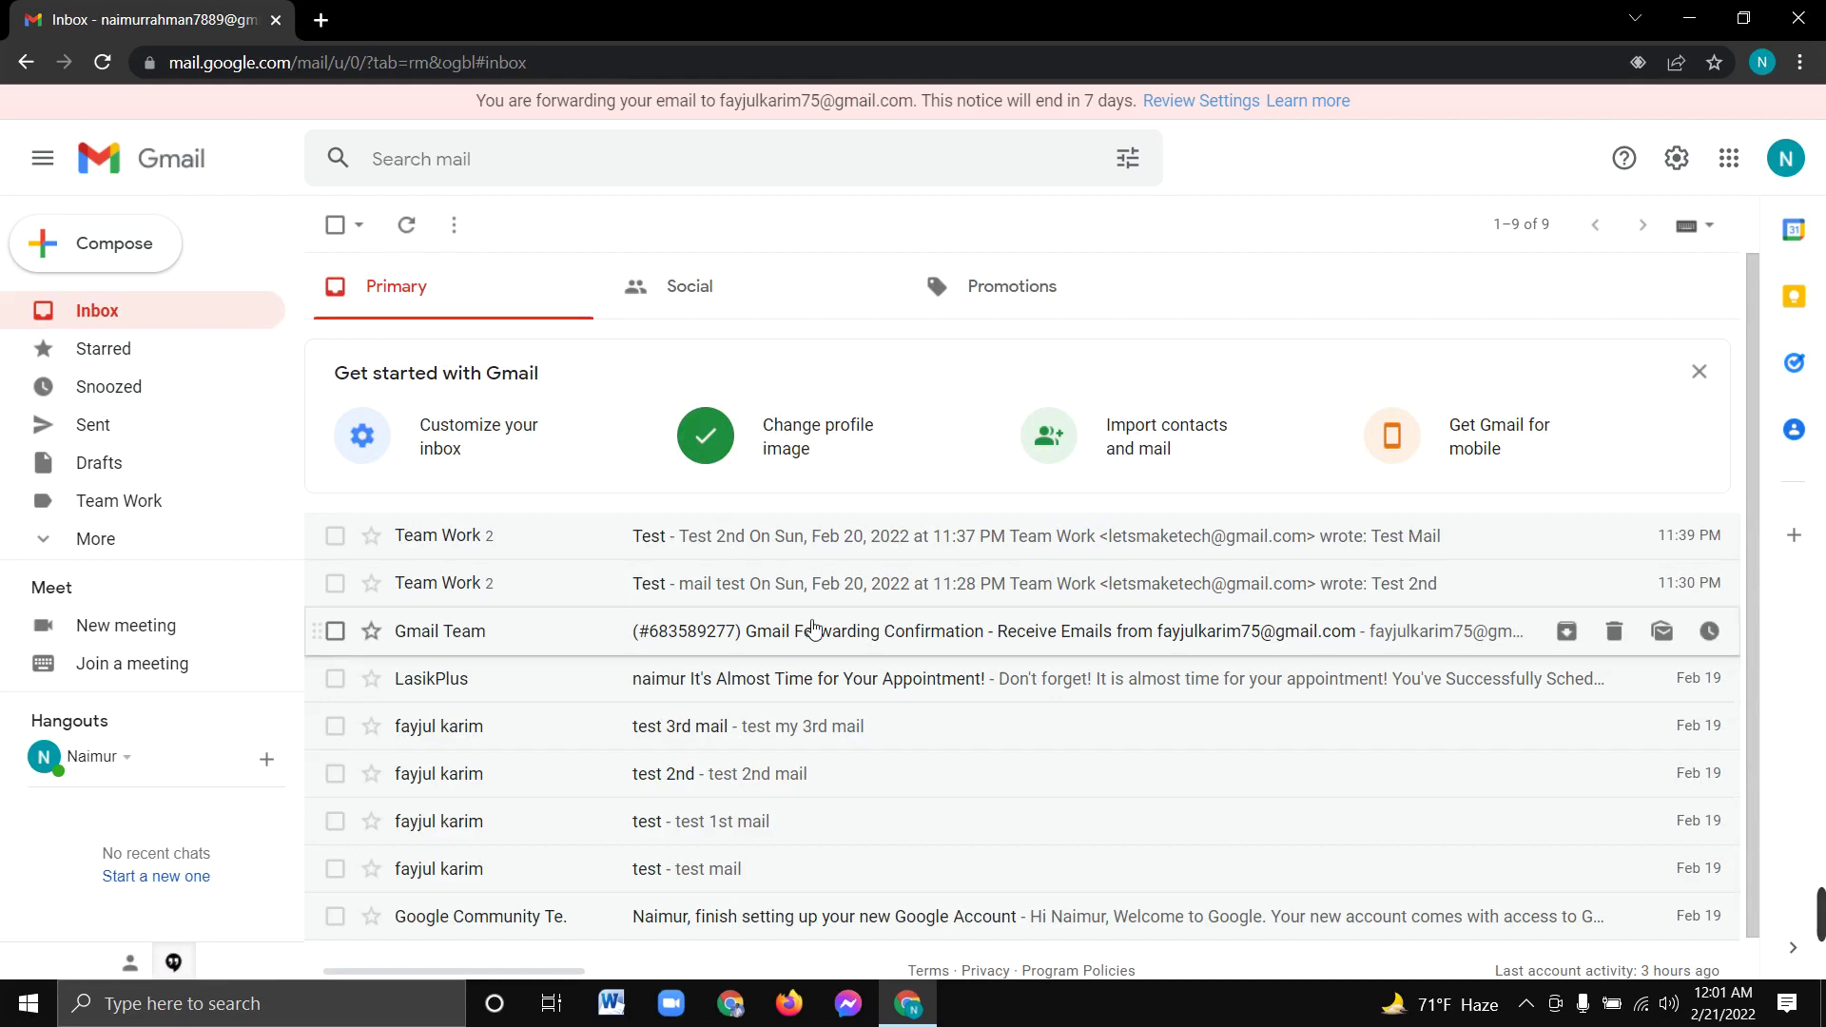
# Step: Search all mail within 1 day for messages from the copied sender address and select both conversations found
pyautogui.click(1156, 163)
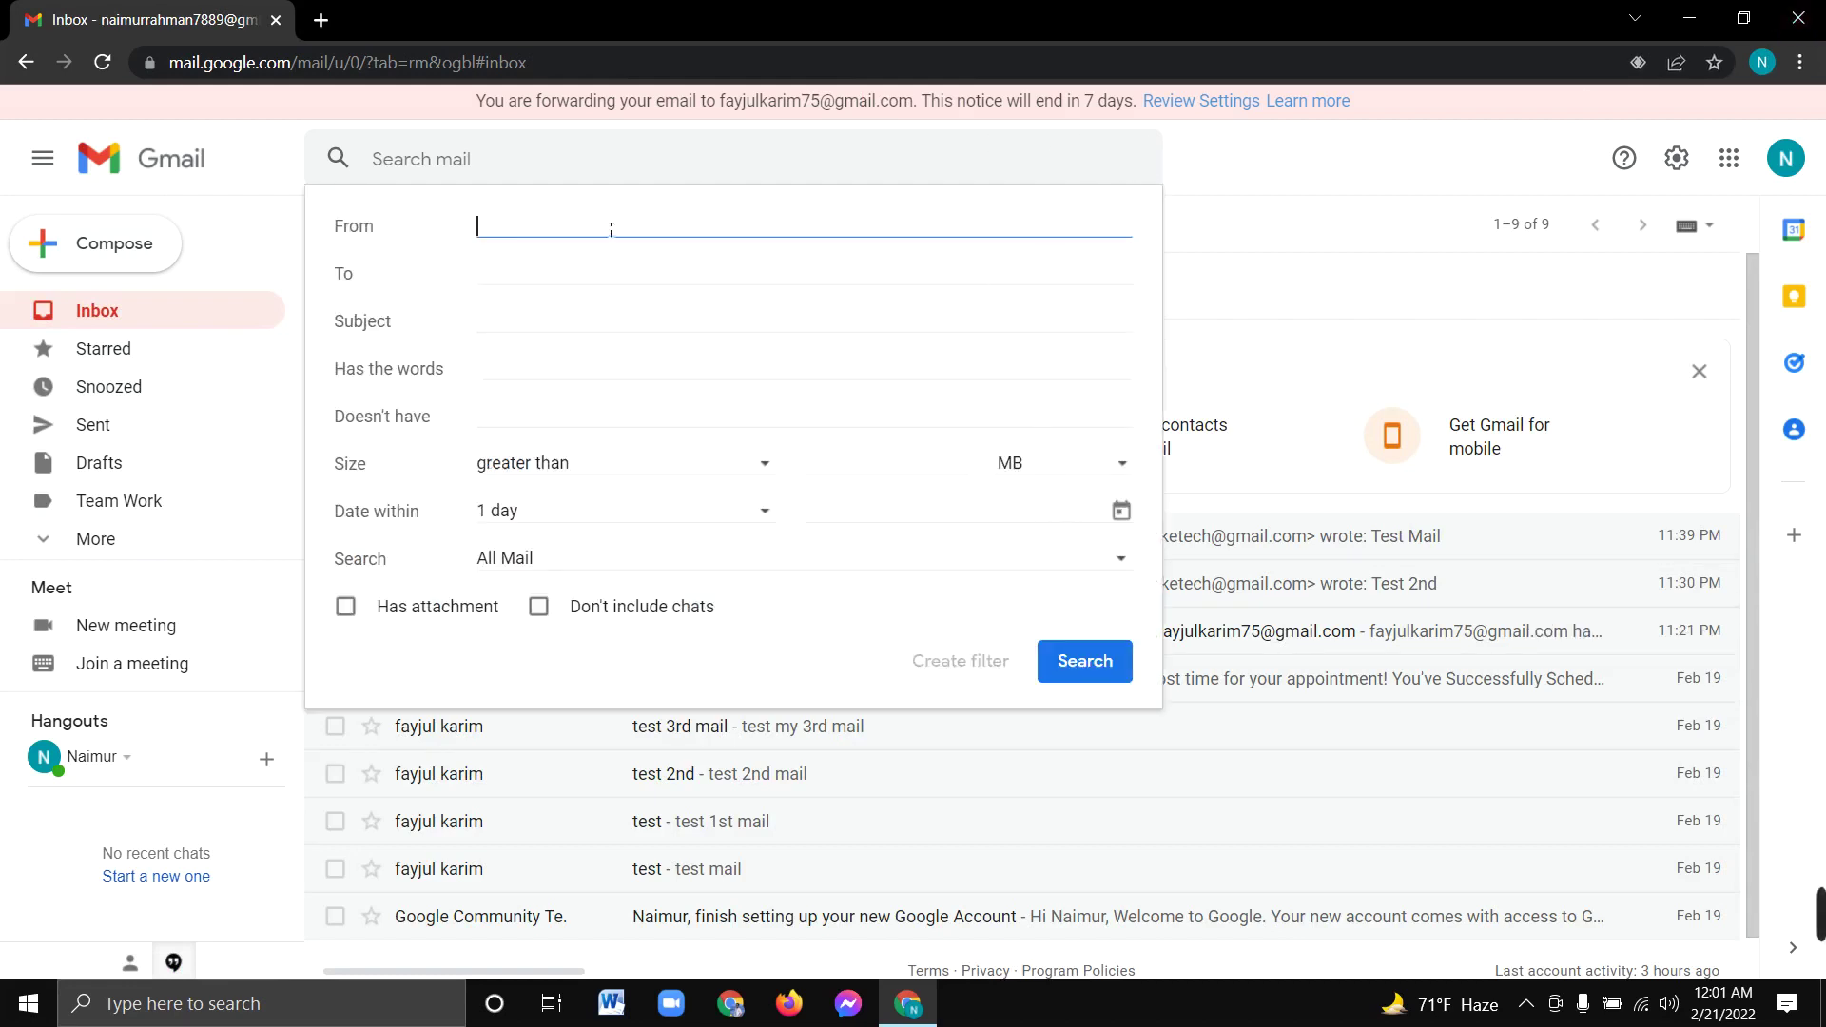
pyautogui.hotkey('ctrl', 'v')
pyautogui.click(1074, 664)
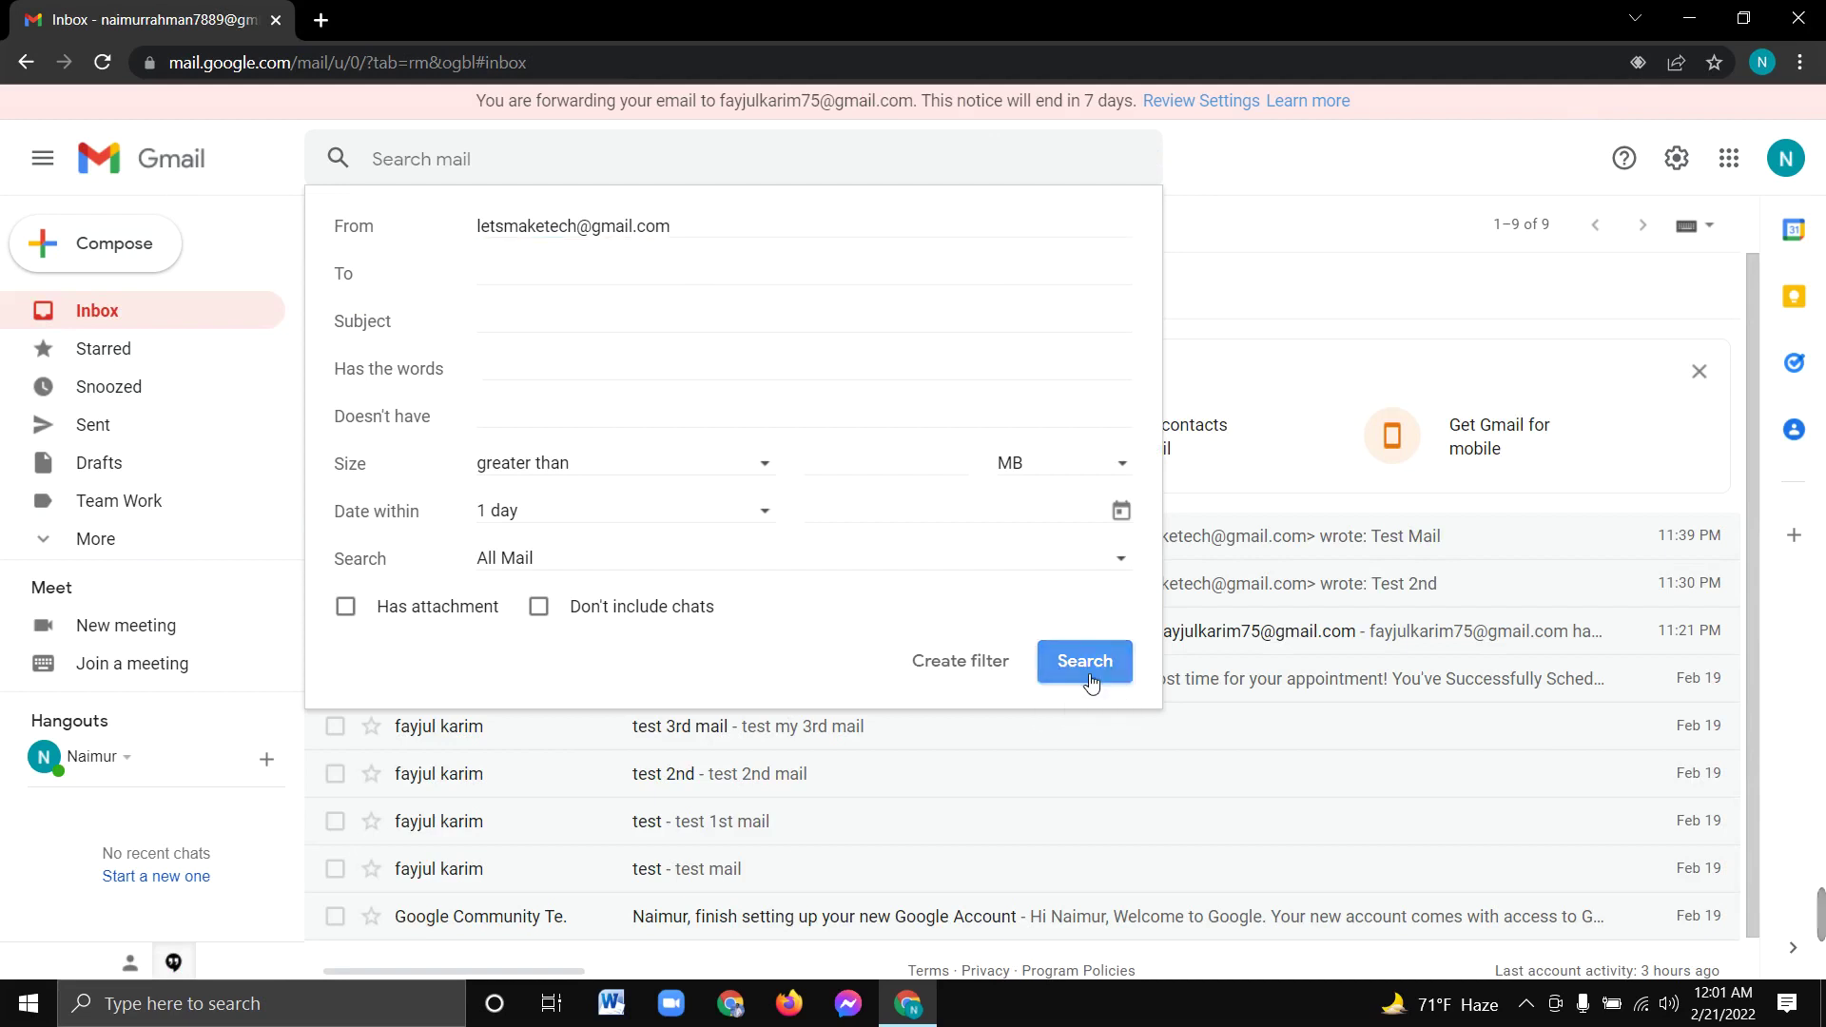
pyautogui.click(335, 339)
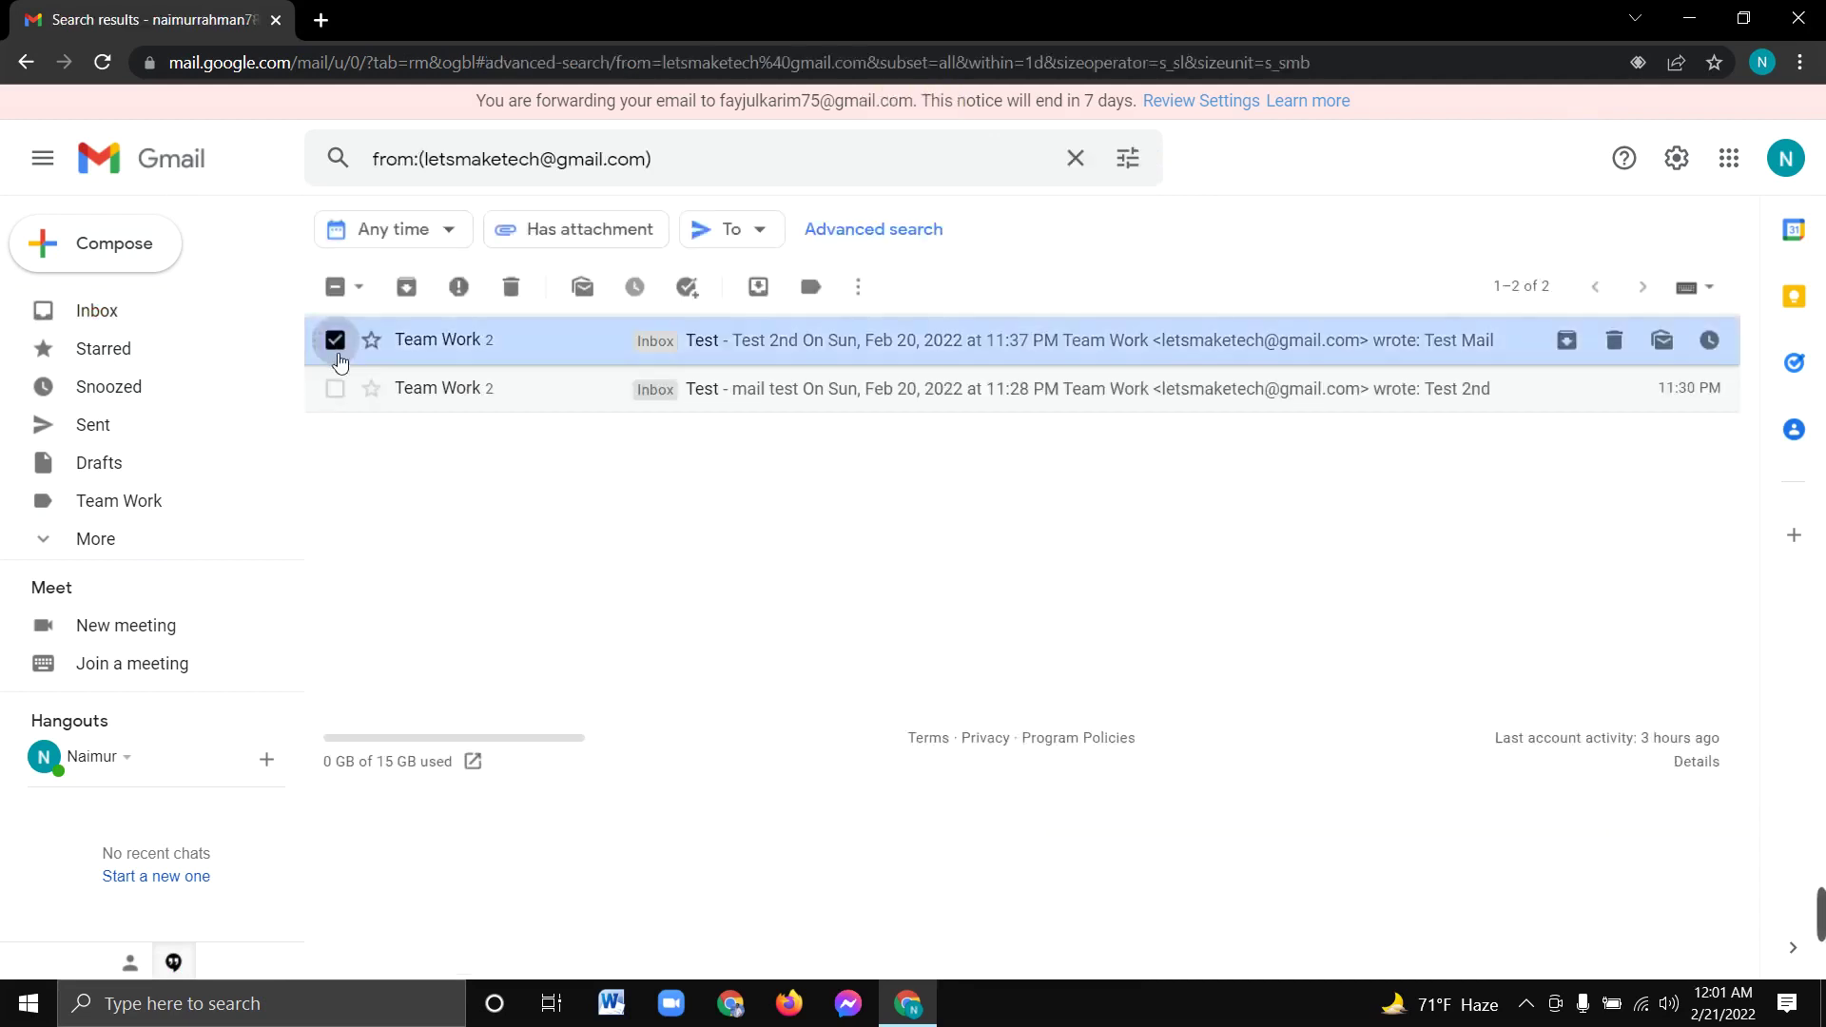
pyautogui.click(335, 388)
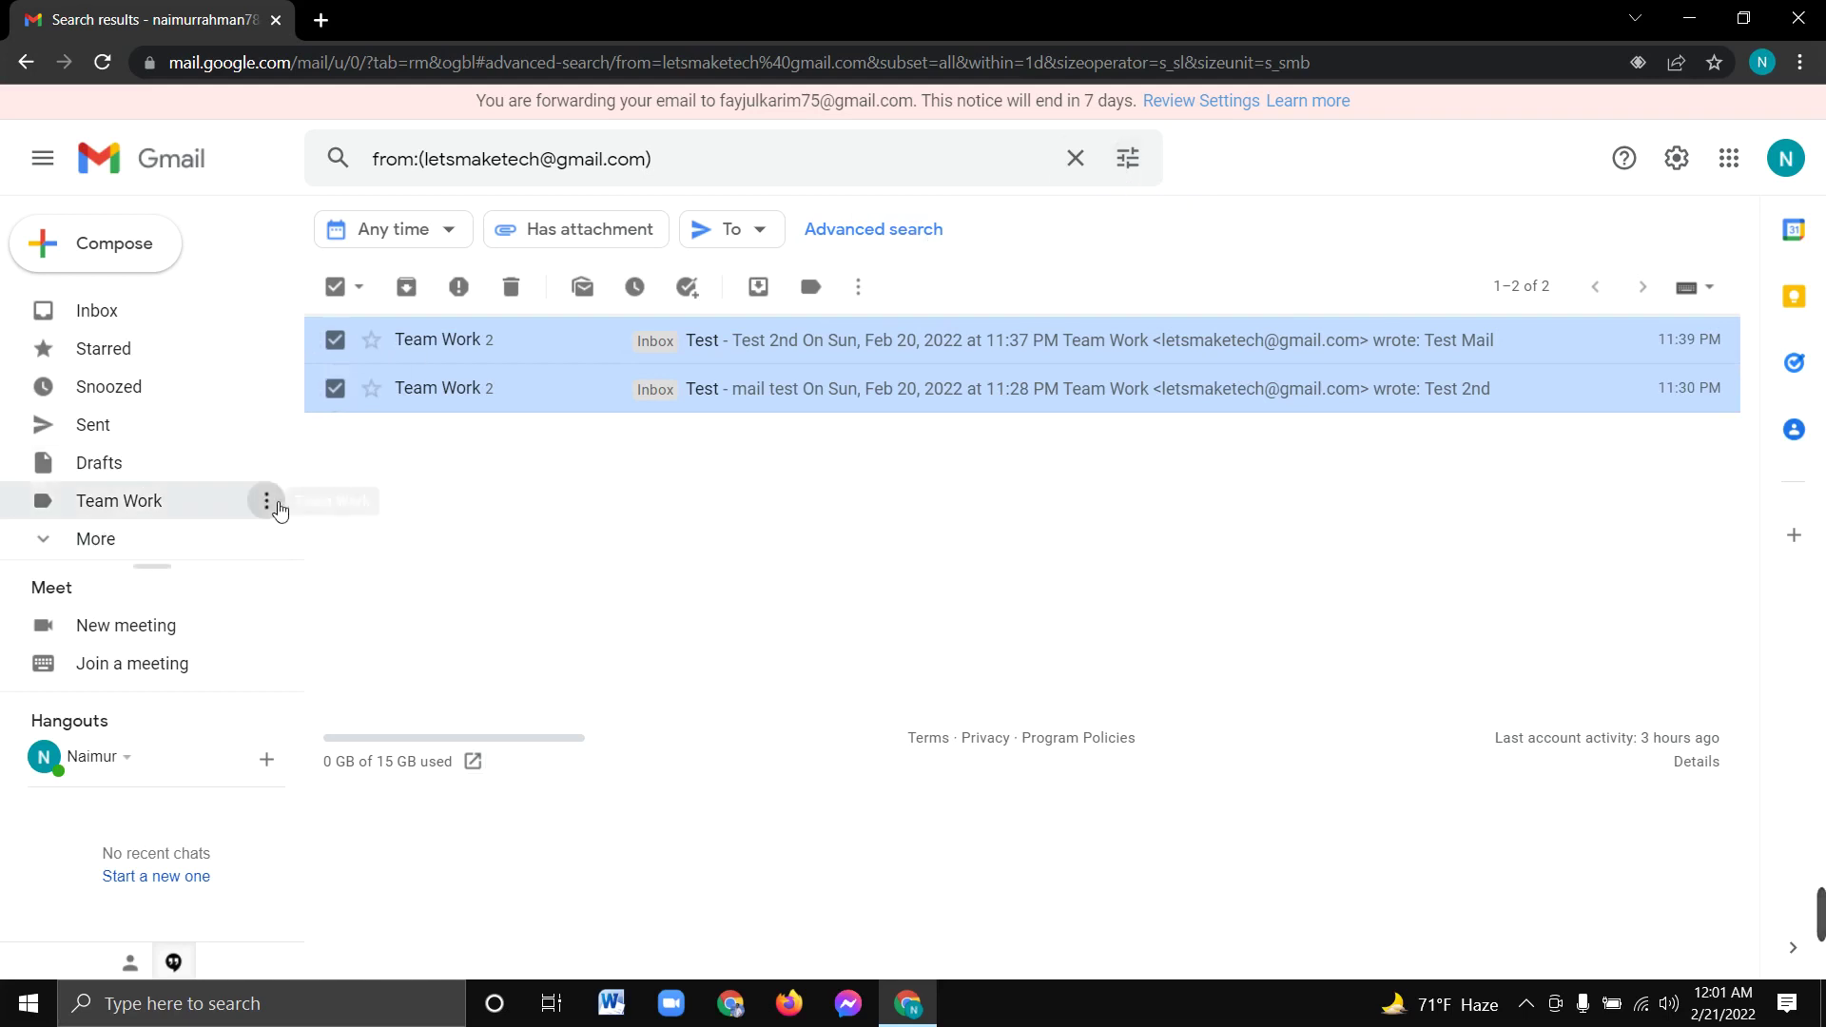
pyautogui.click(267, 503)
pyautogui.click(587, 548)
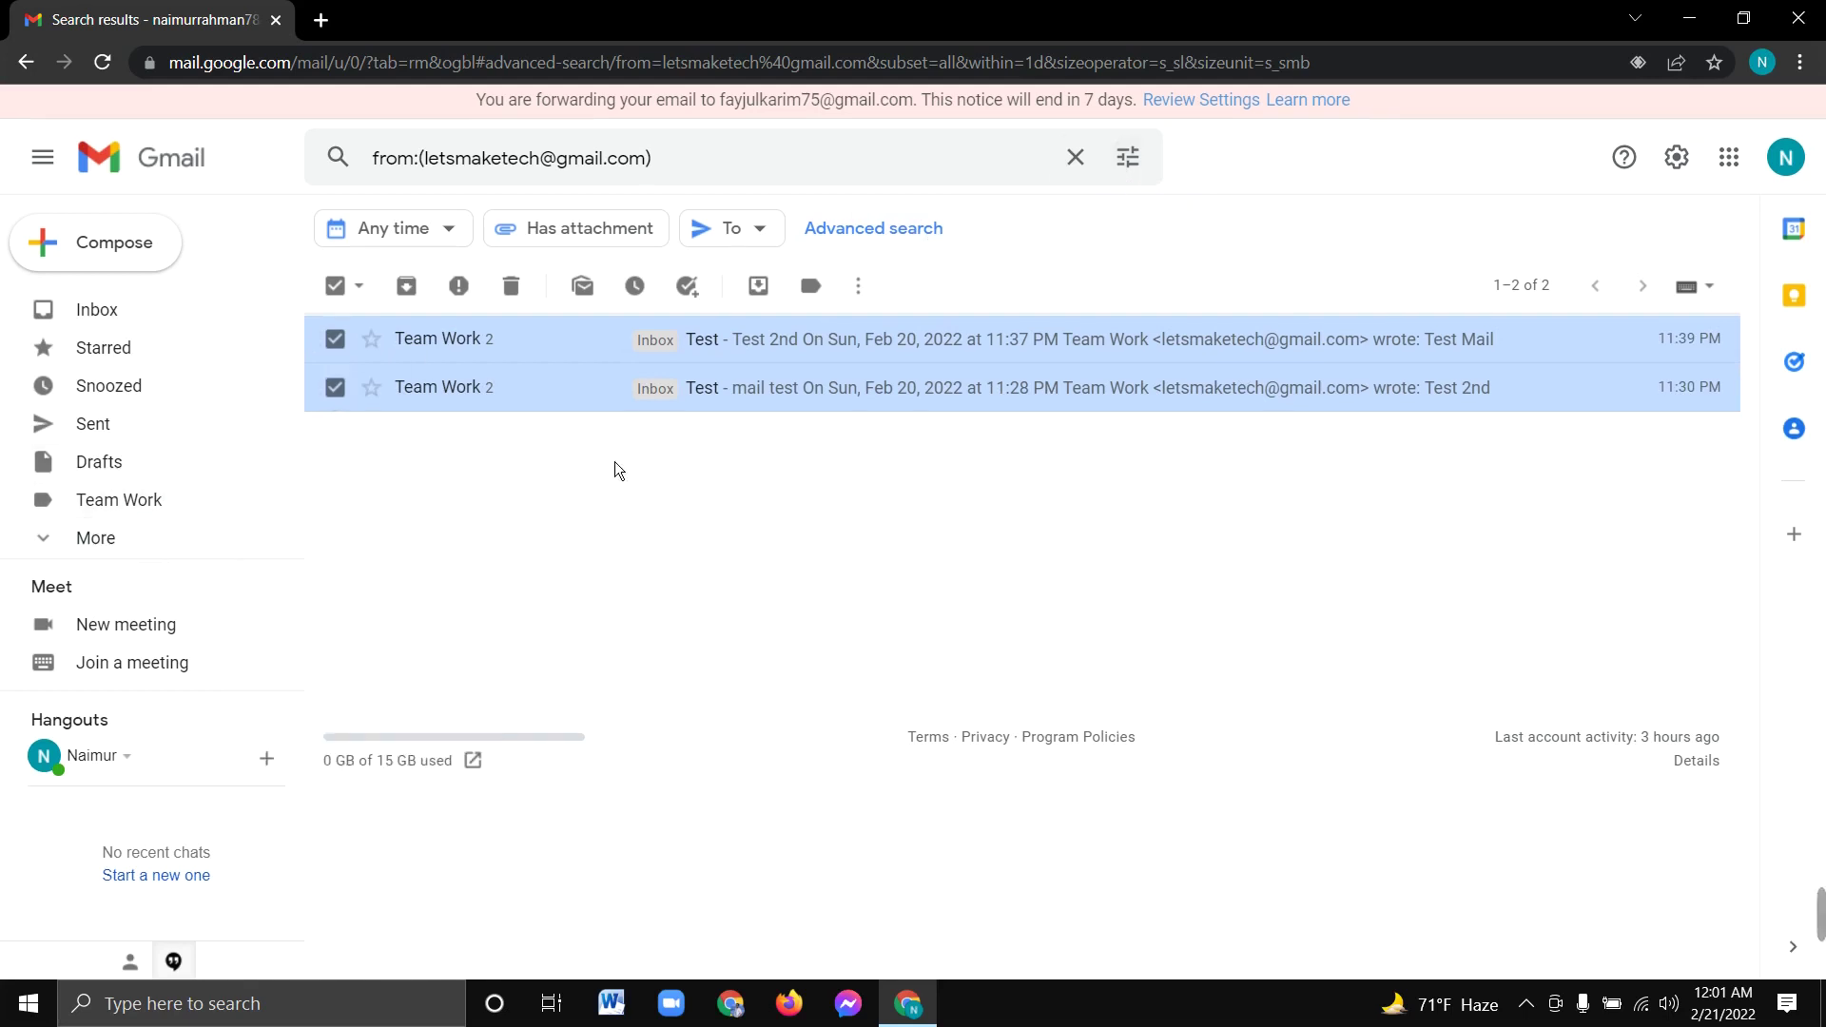
pyautogui.click(871, 288)
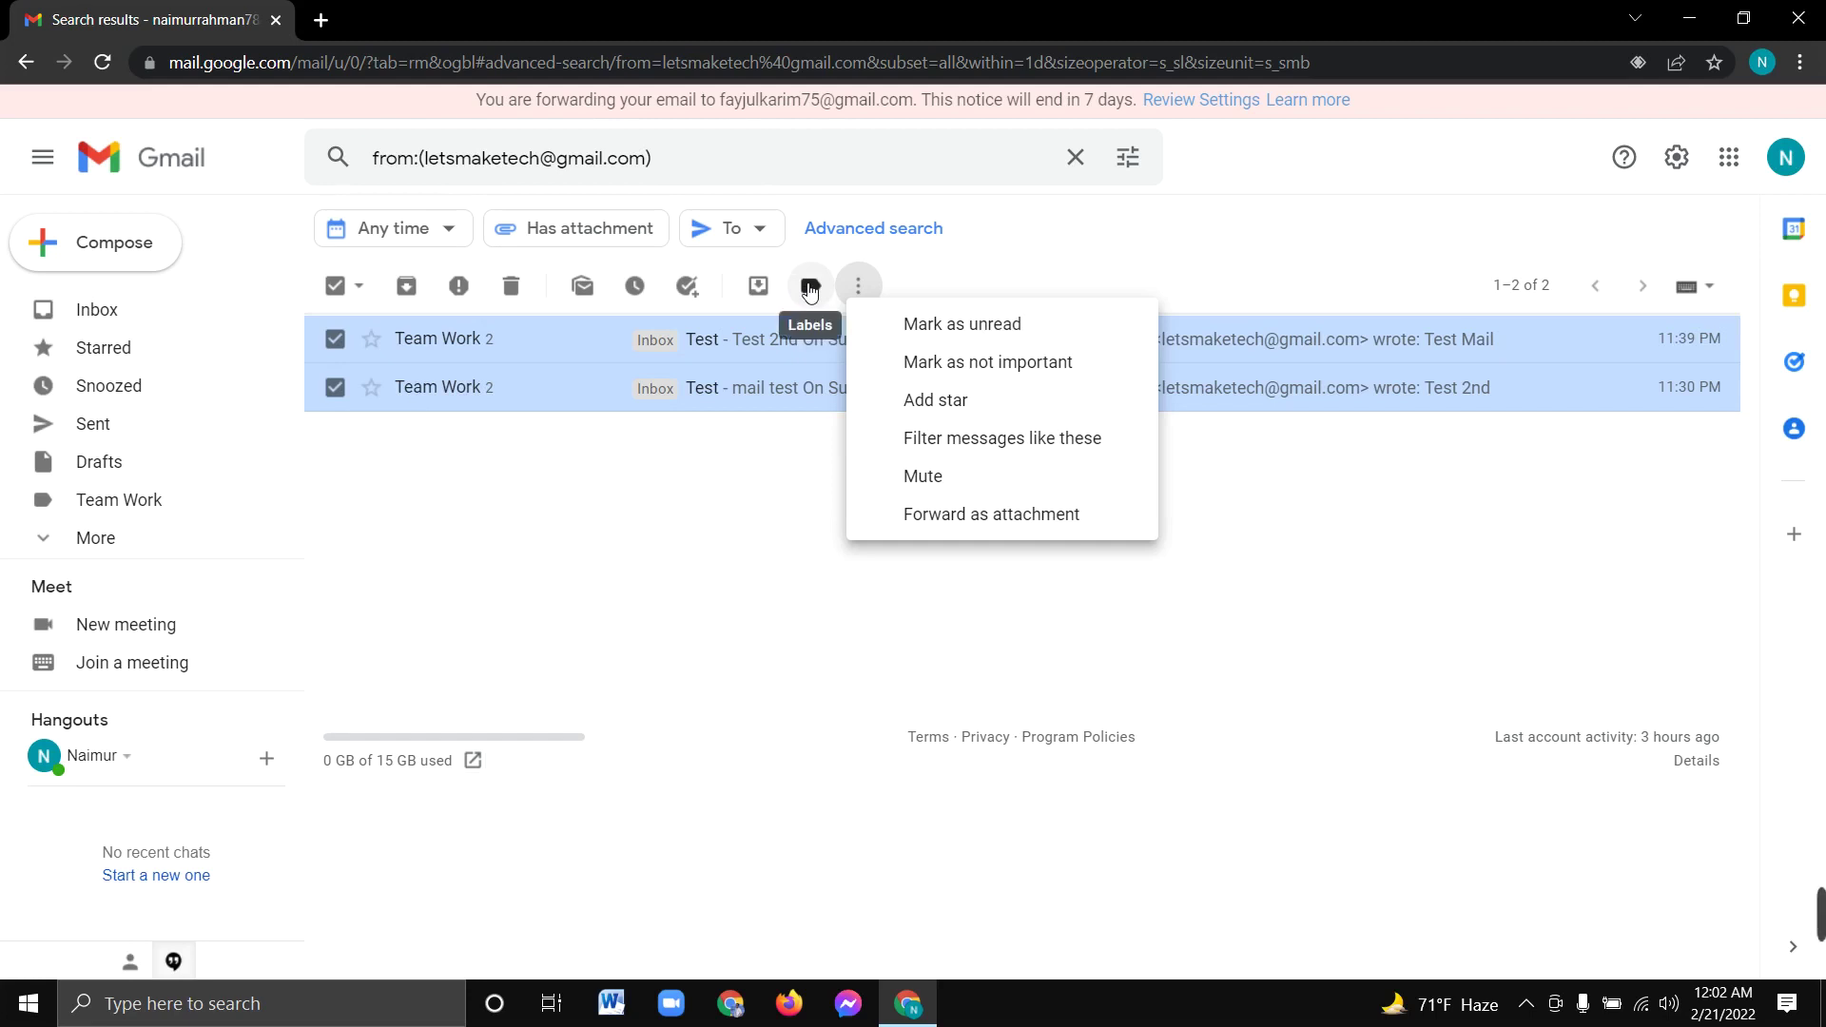
# Step: Create a filter from the selected conversations, matching their sender and the subject Test, that applies the Team Work label
pyautogui.click(933, 455)
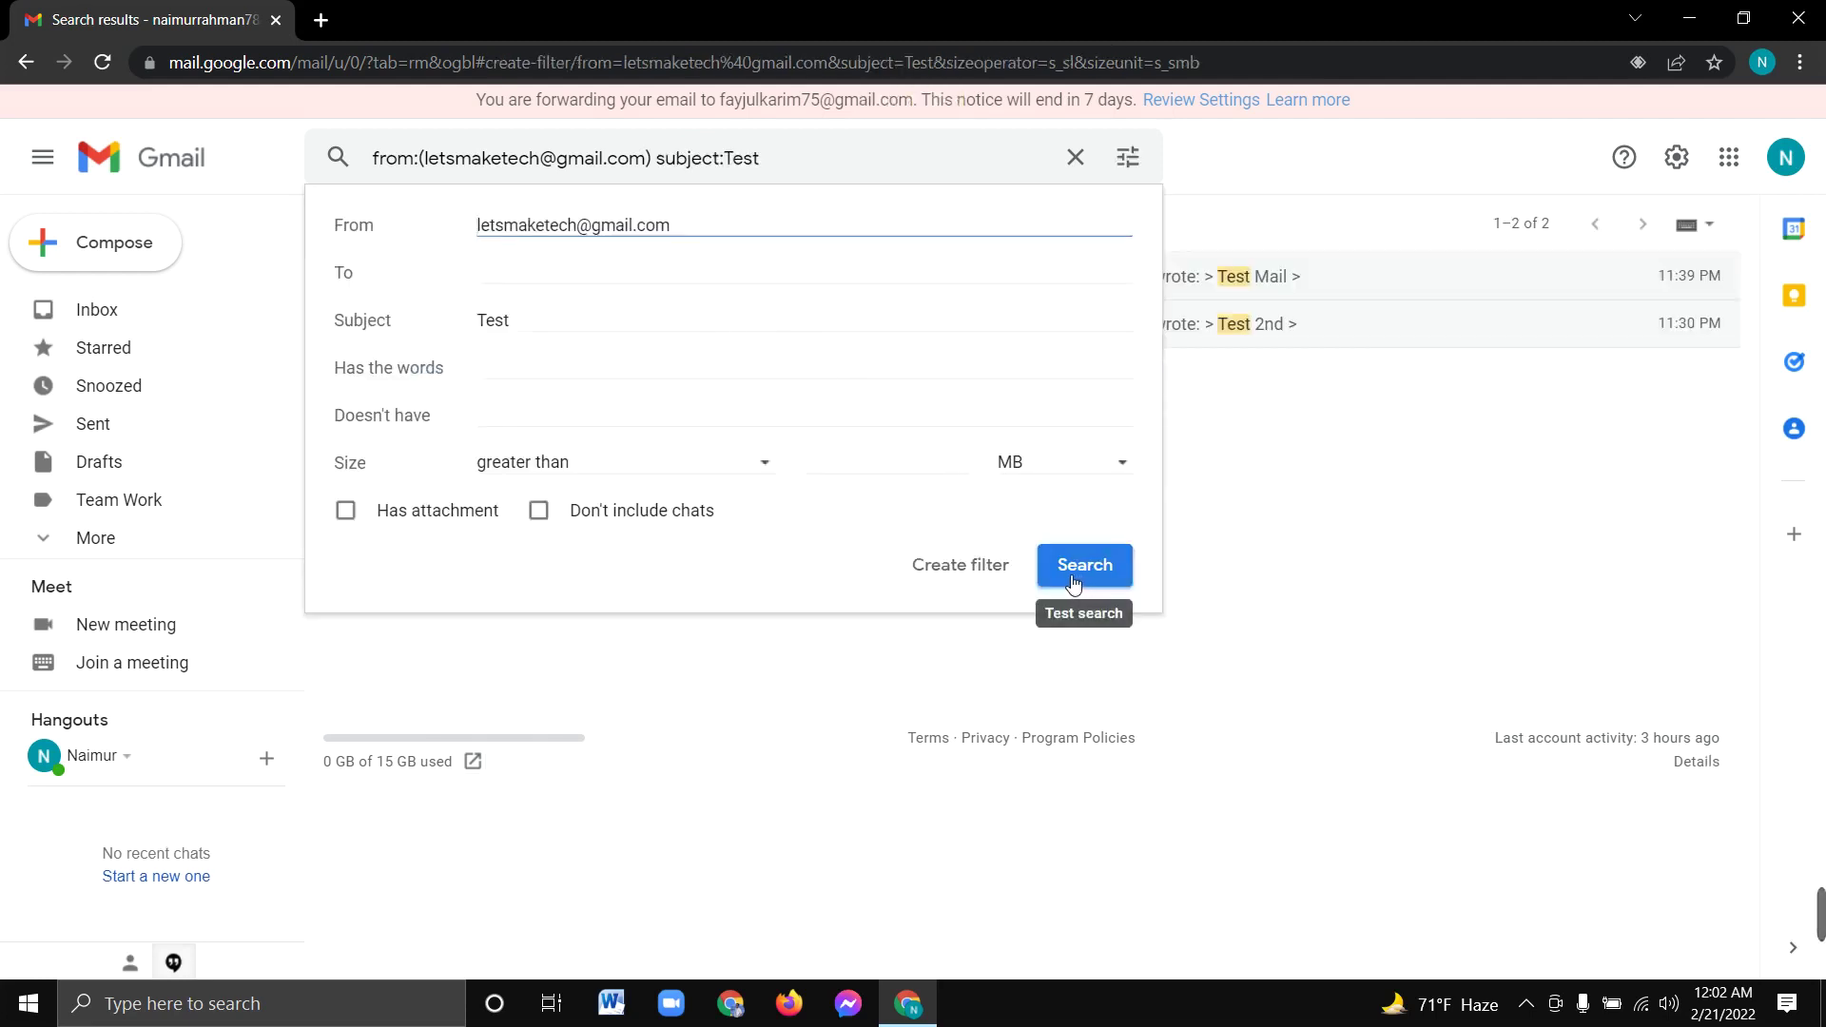
pyautogui.click(965, 569)
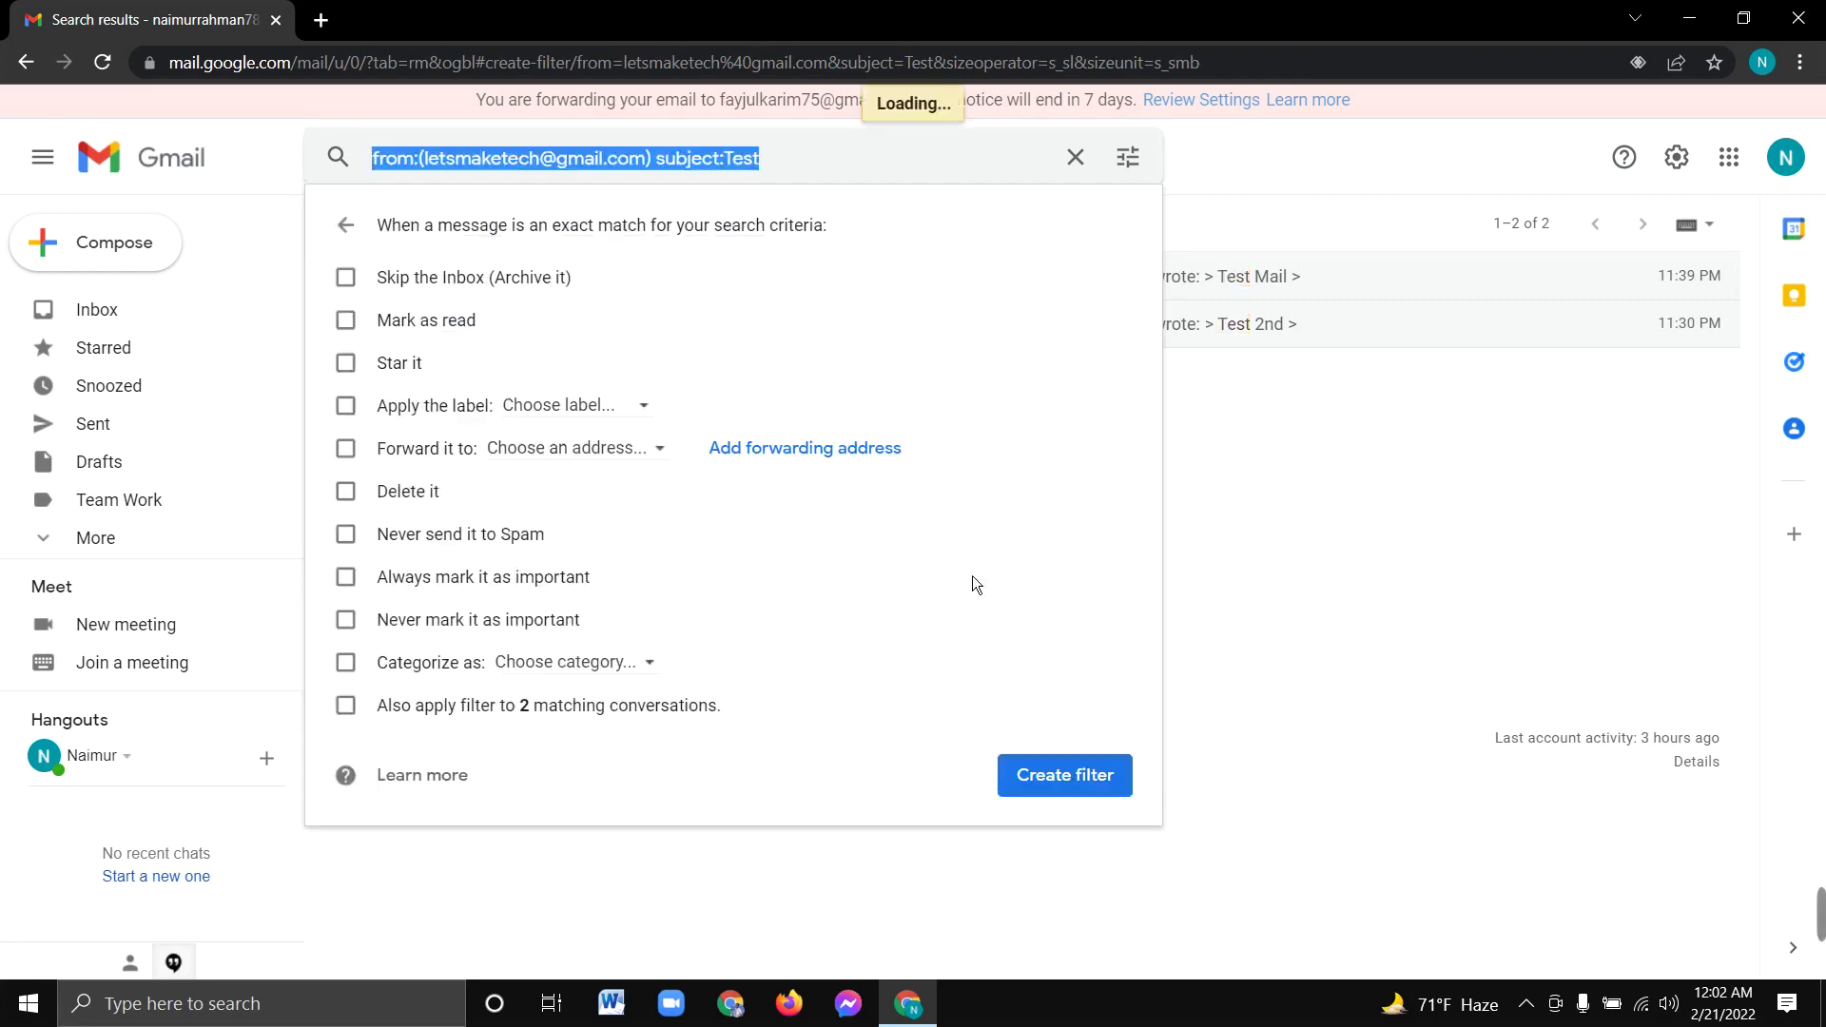
pyautogui.click(637, 405)
pyautogui.click(620, 510)
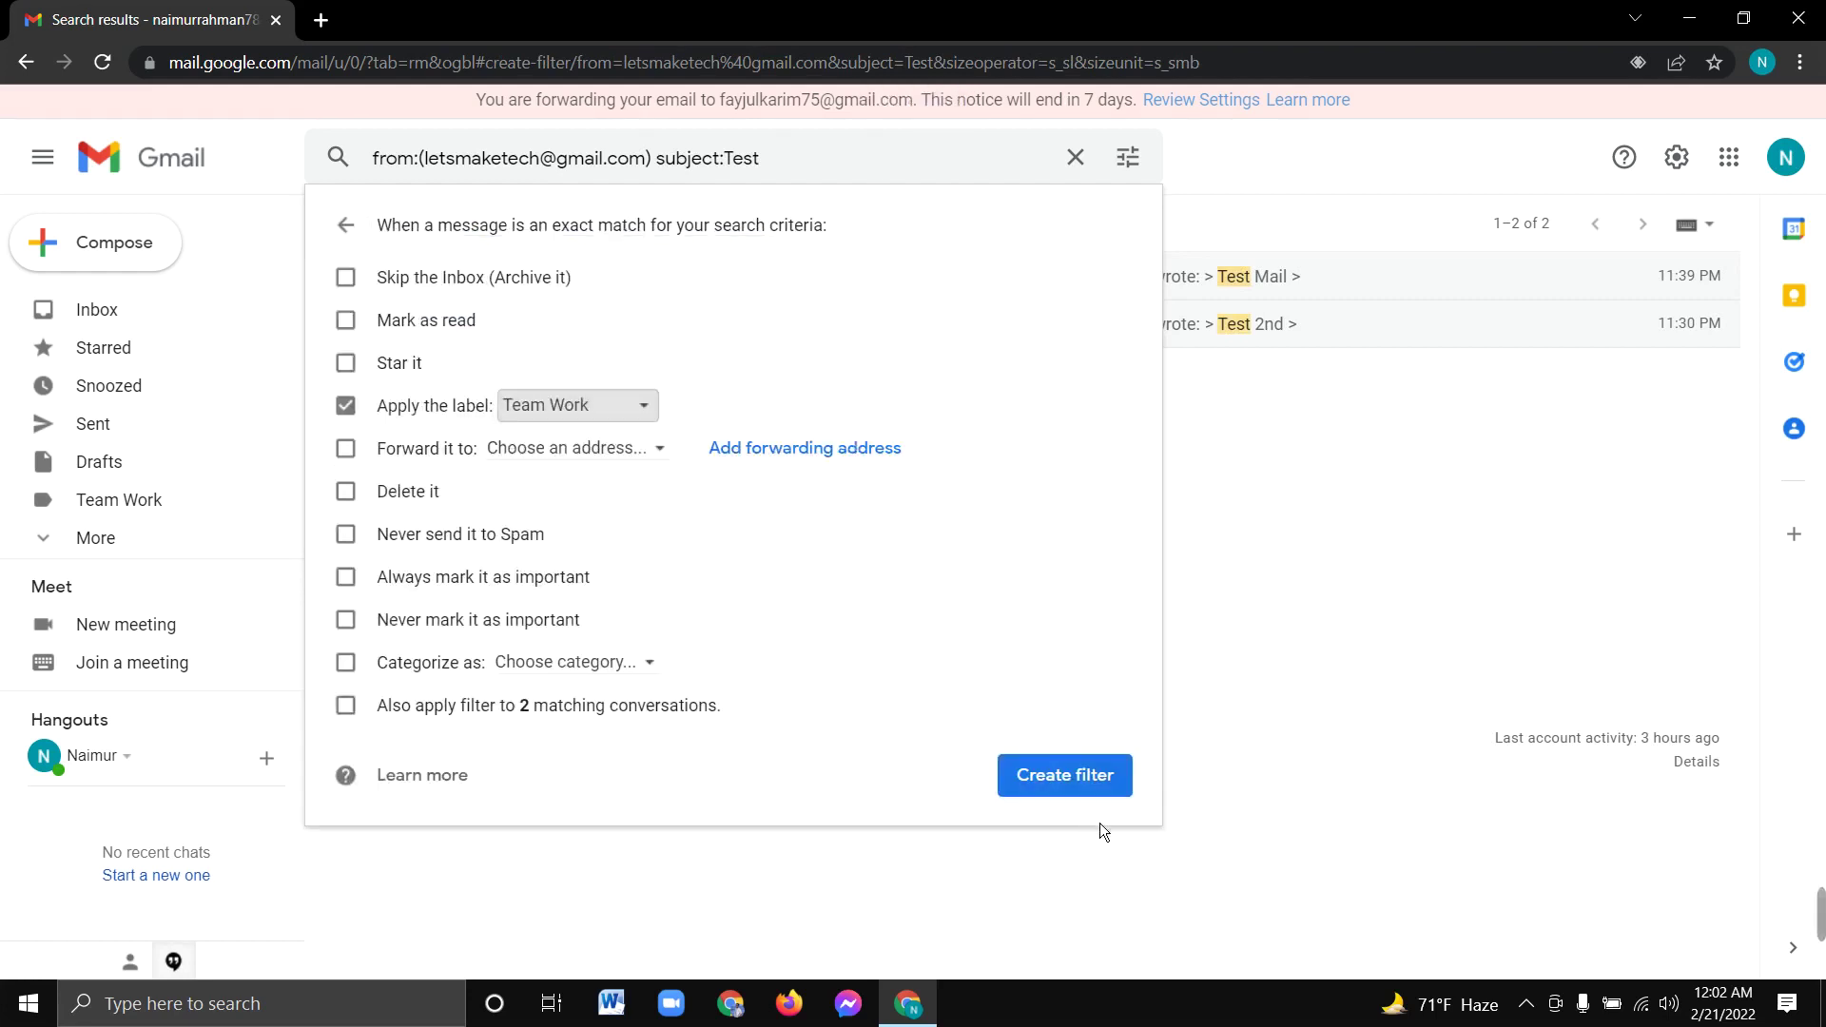
pyautogui.click(1067, 785)
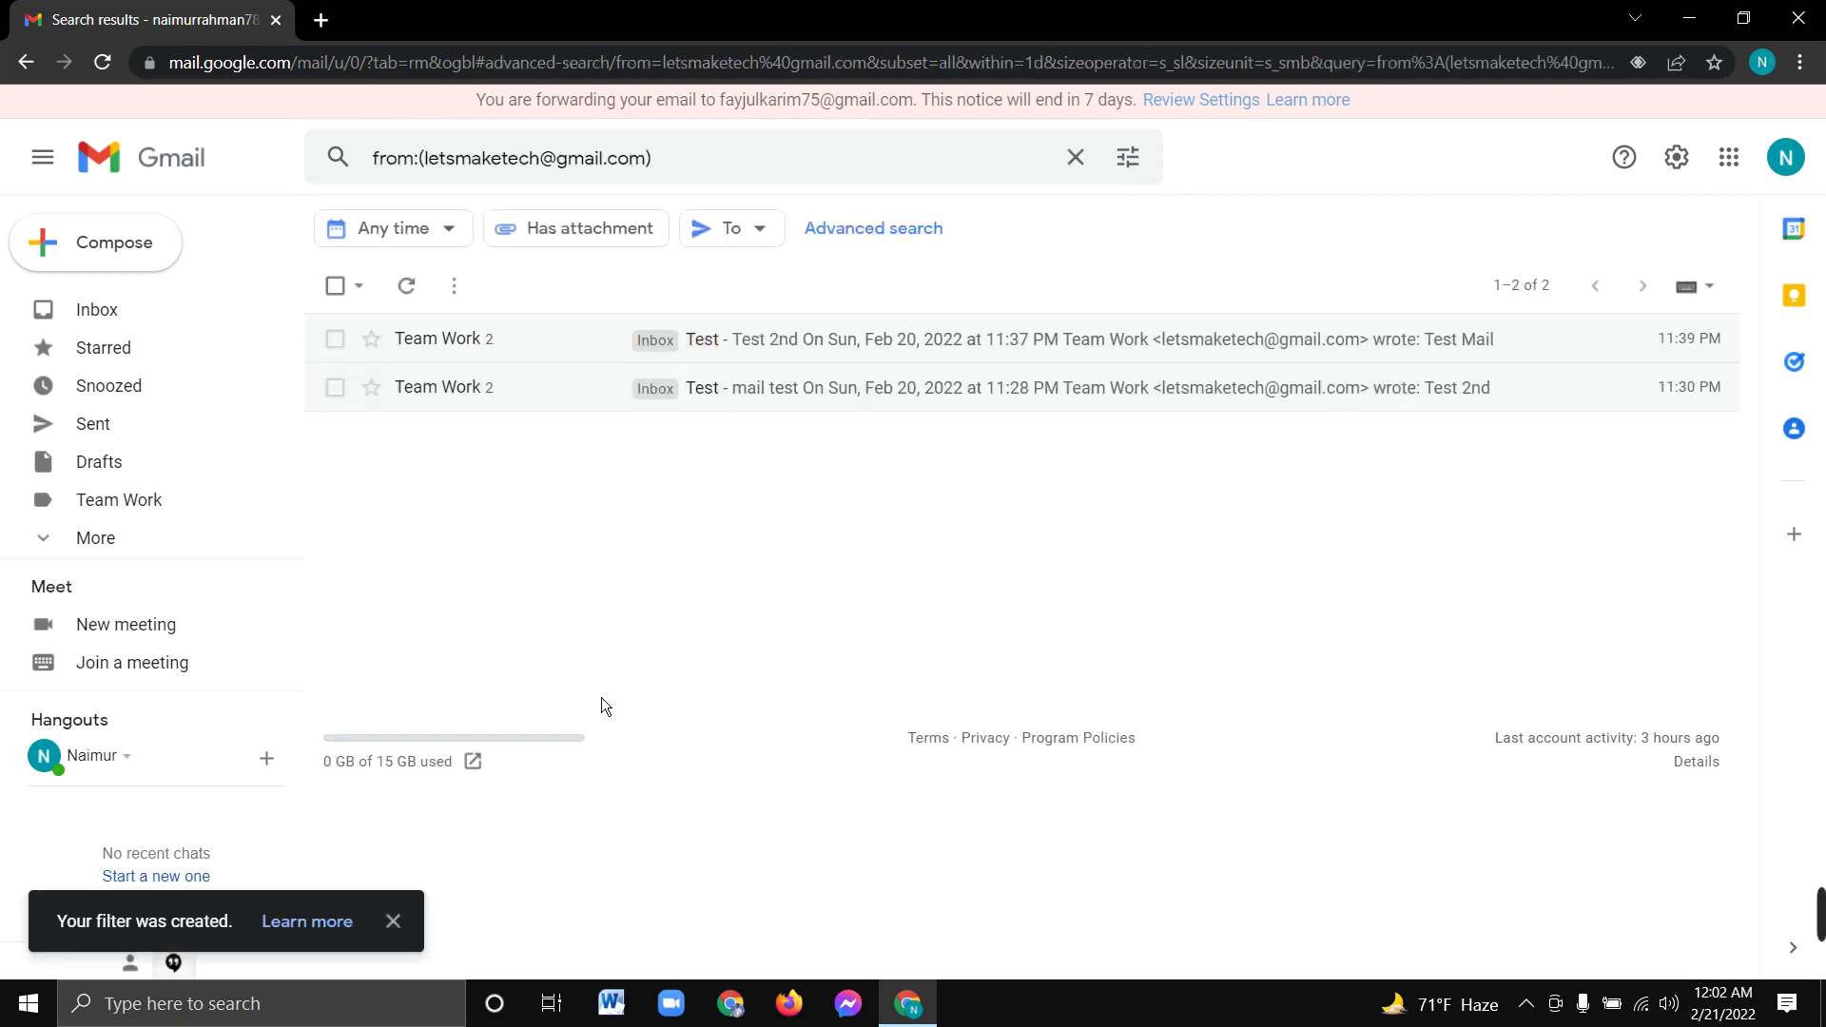
# Step: Check the refreshed Team Work label for the sender's conversations, reopening it from the inbox
pyautogui.click(158, 505)
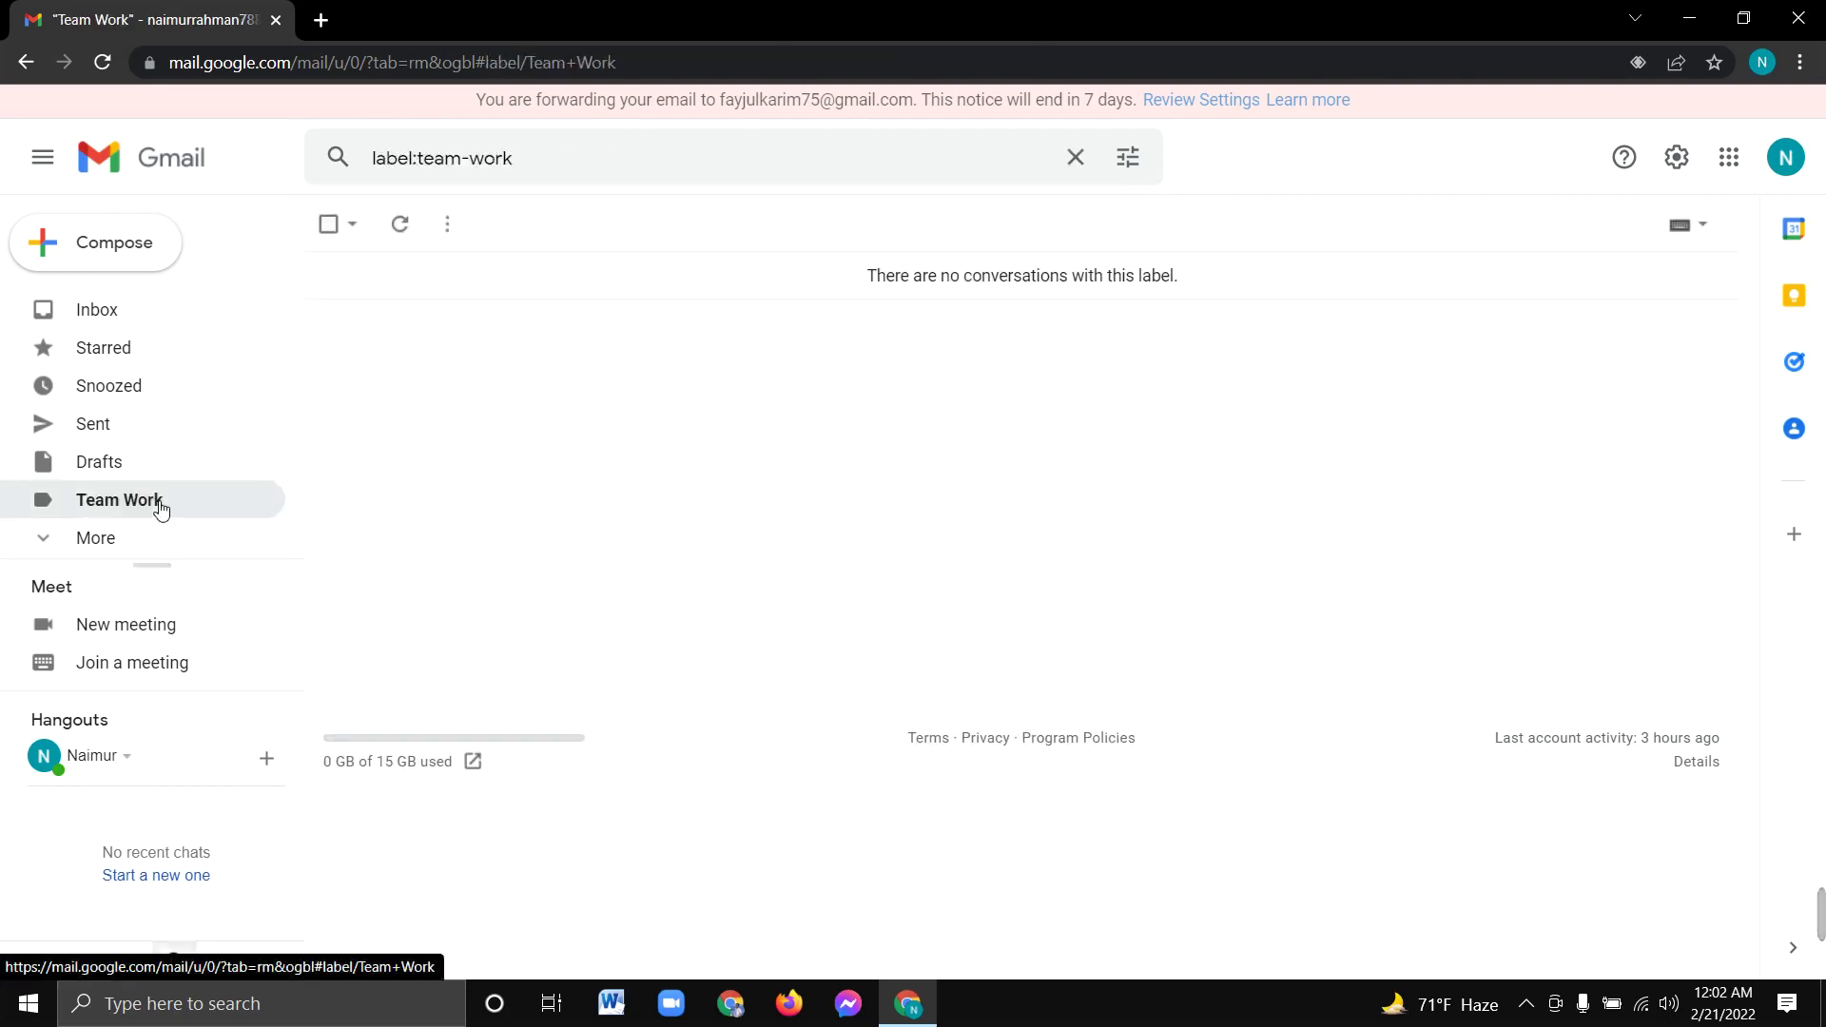
pyautogui.click(411, 226)
pyautogui.moveTo(1719, 917)
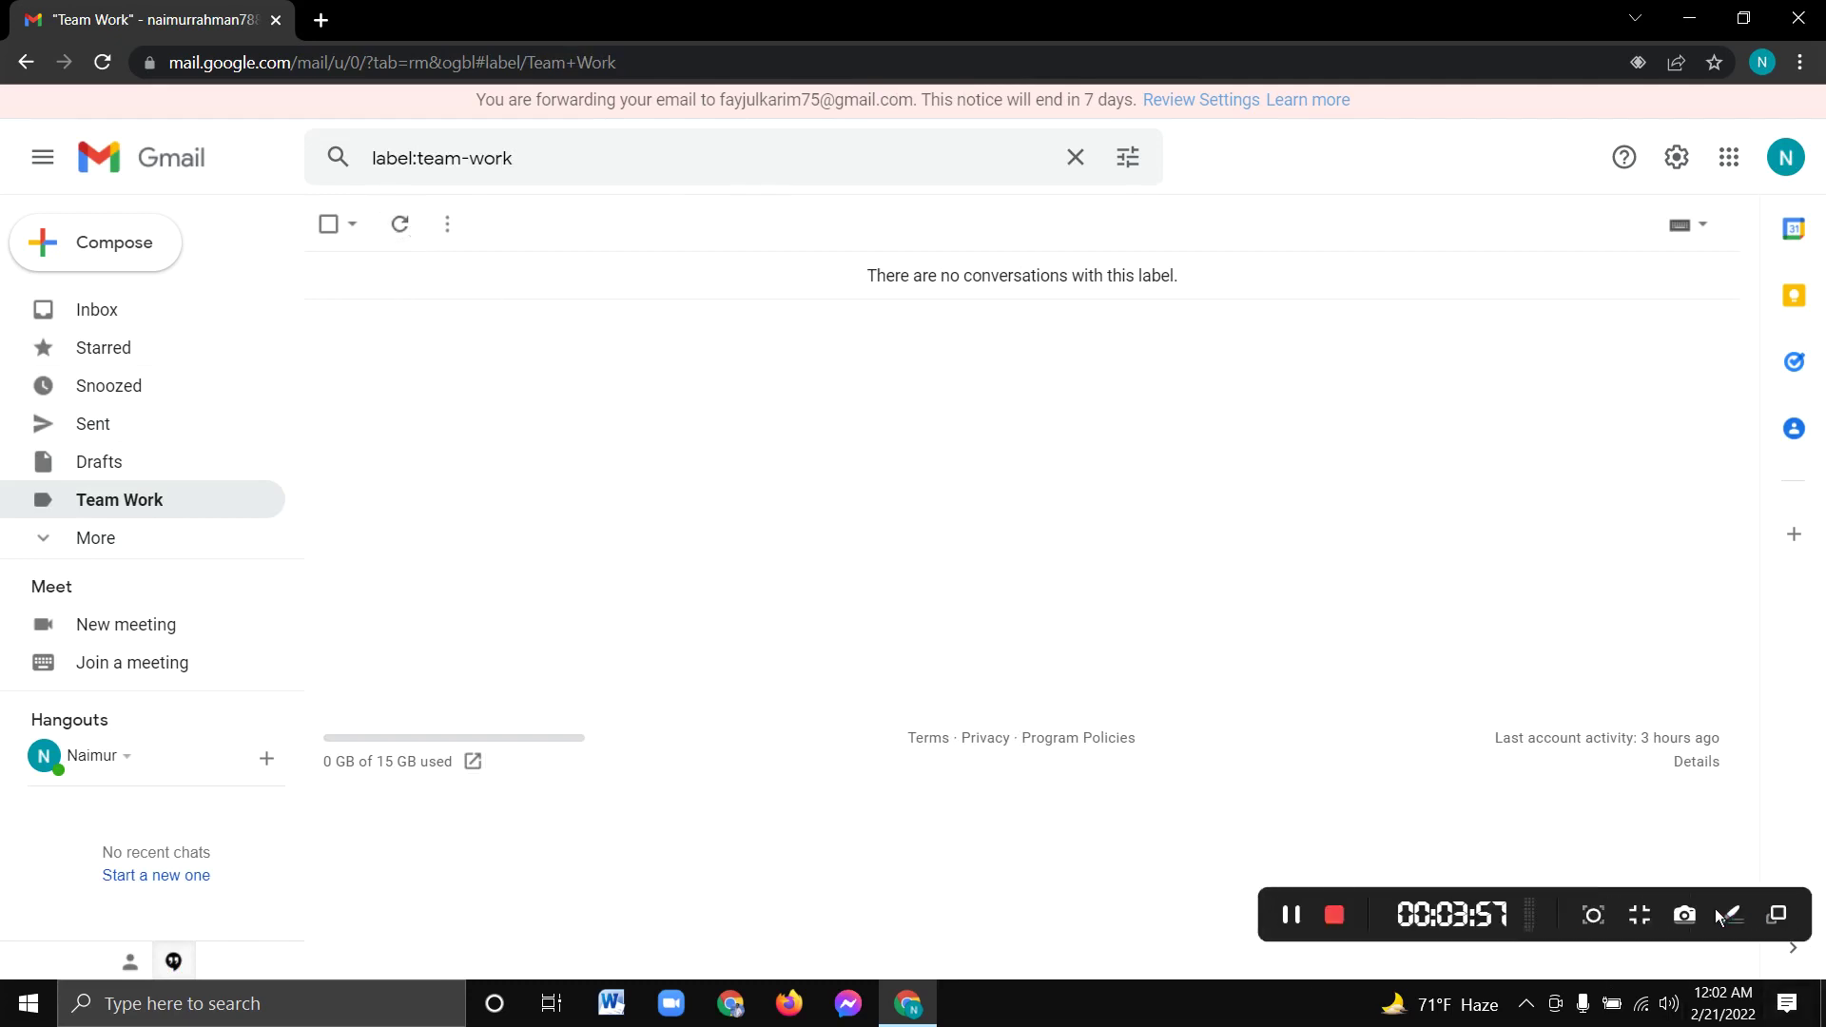
pyautogui.click(1291, 916)
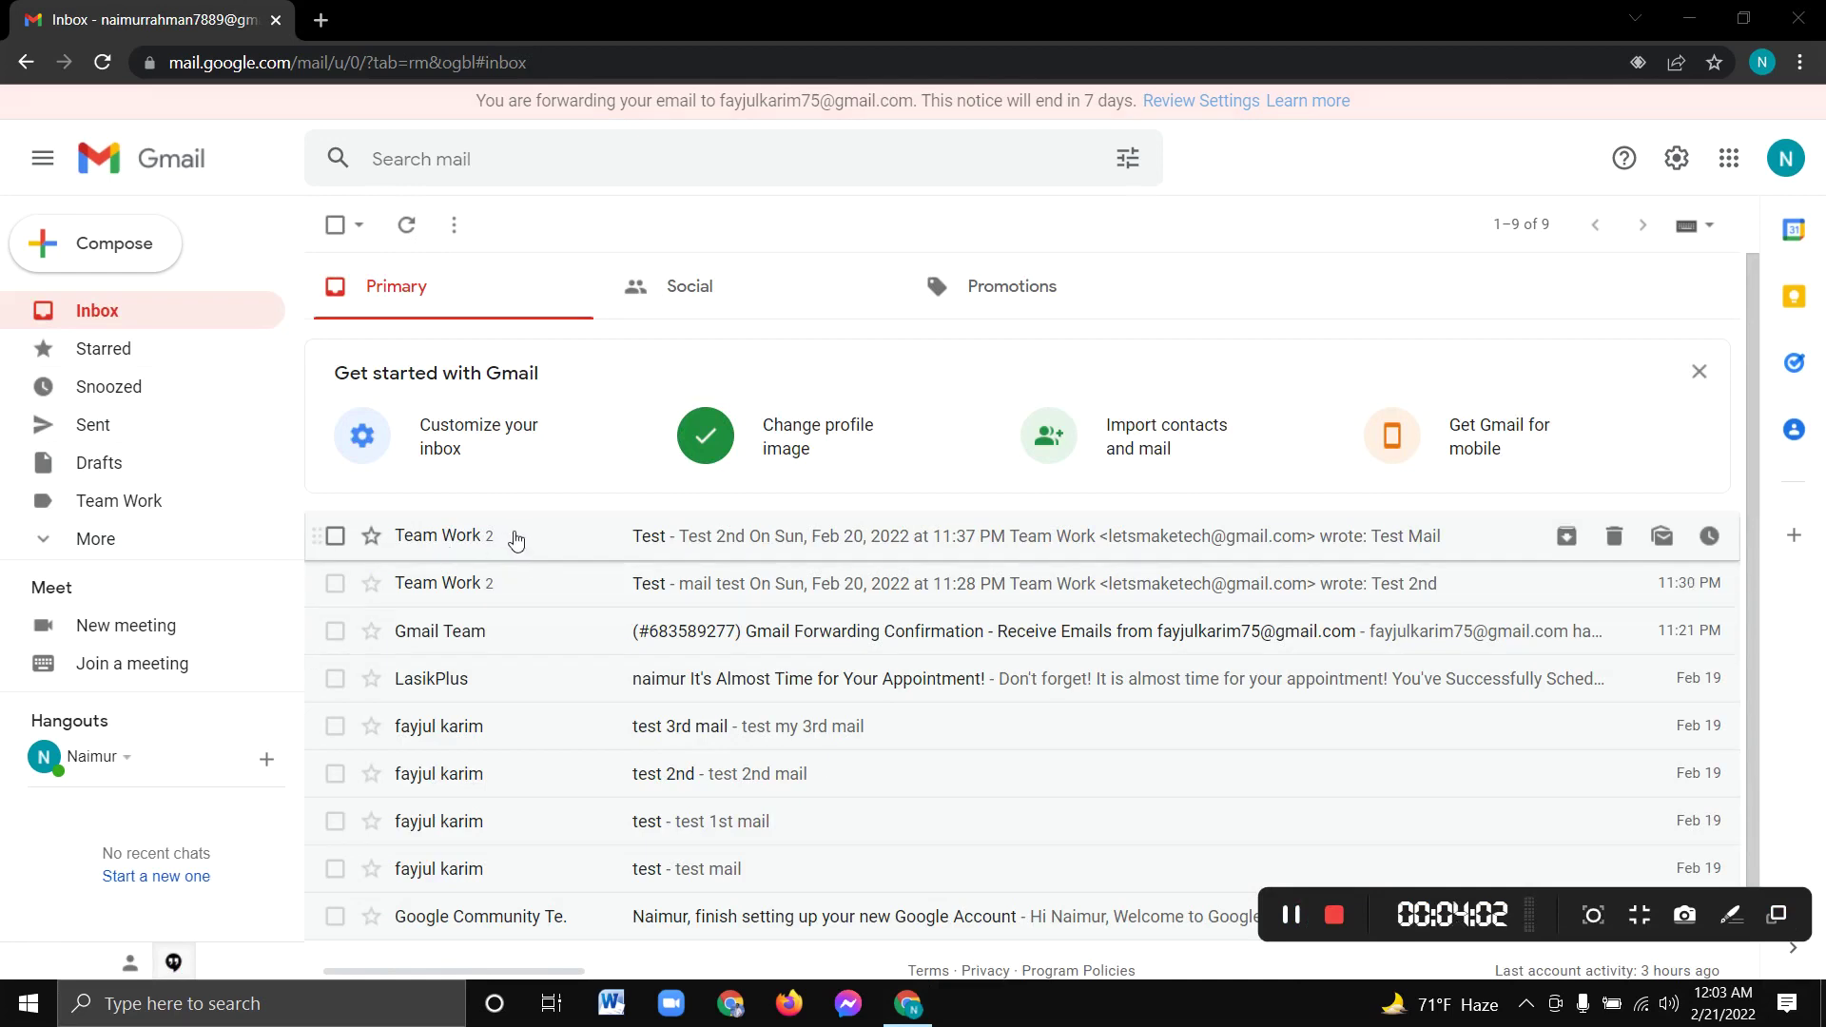
pyautogui.click(121, 506)
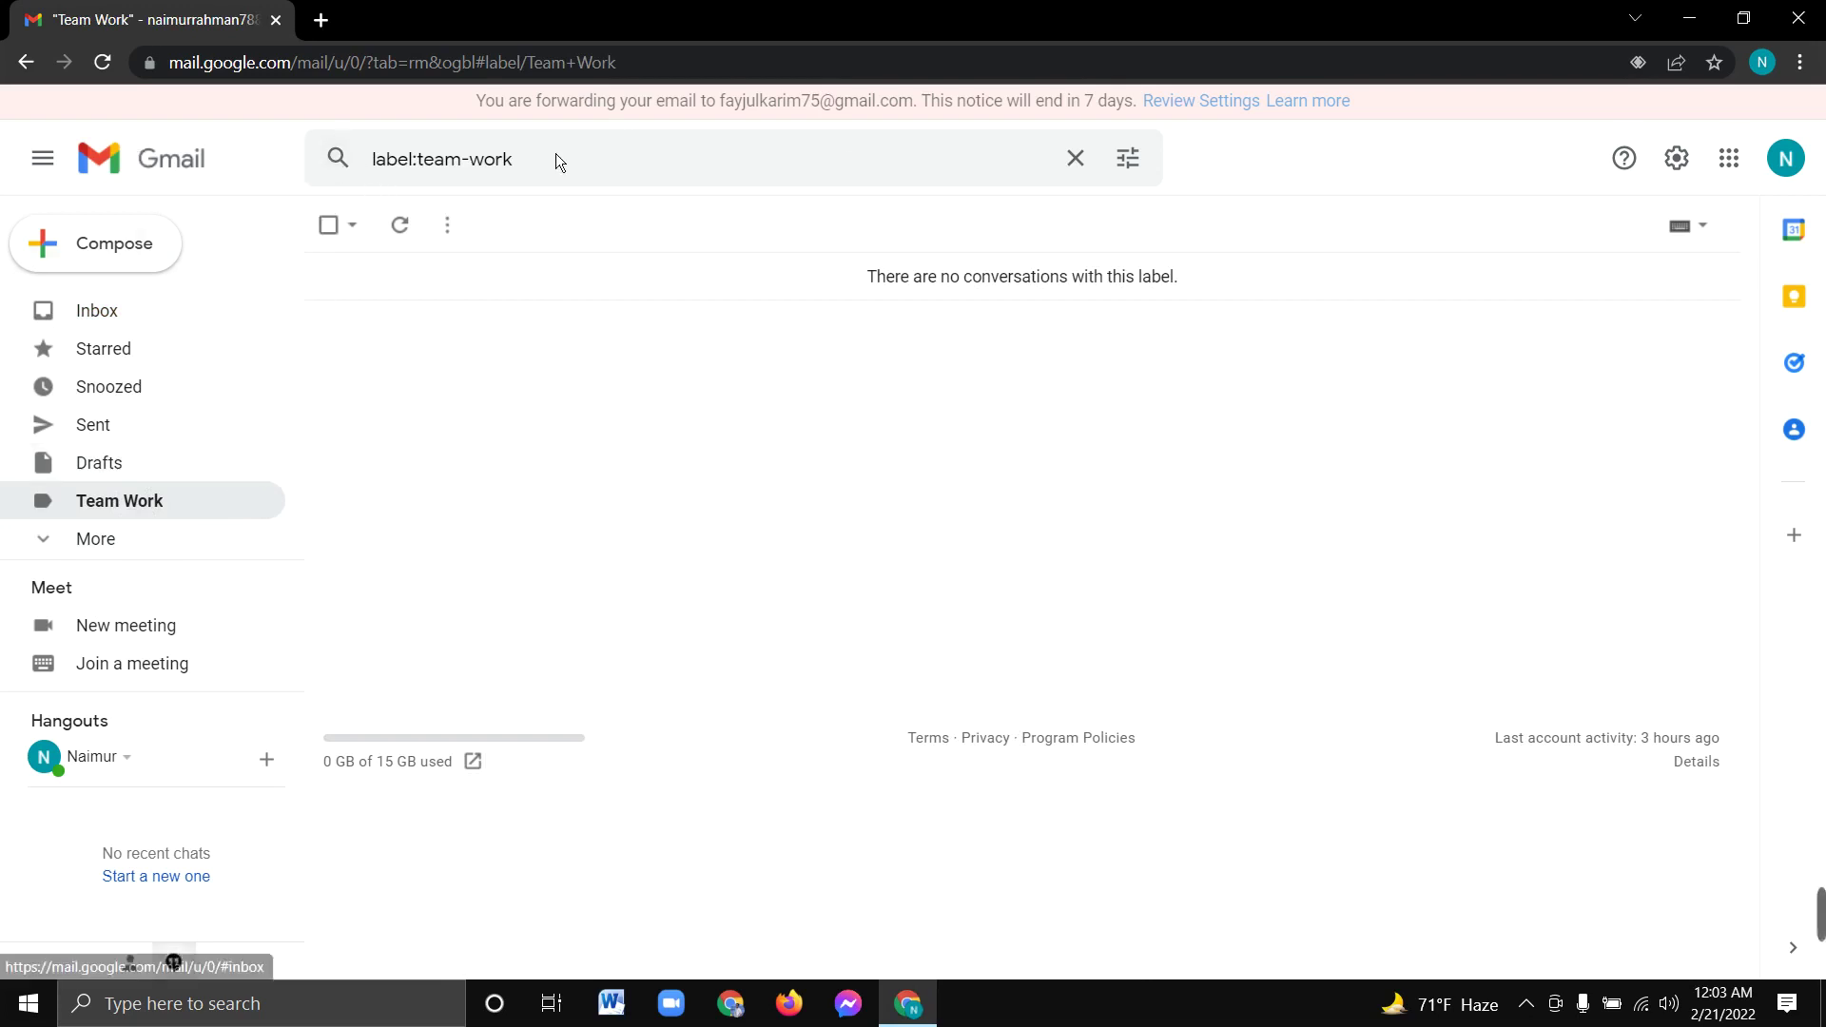
# Step: Open the existing Team Work filter for editing from the filter settings and dismiss its criteria form, leaving the matching conversations listed
pyautogui.click(1677, 161)
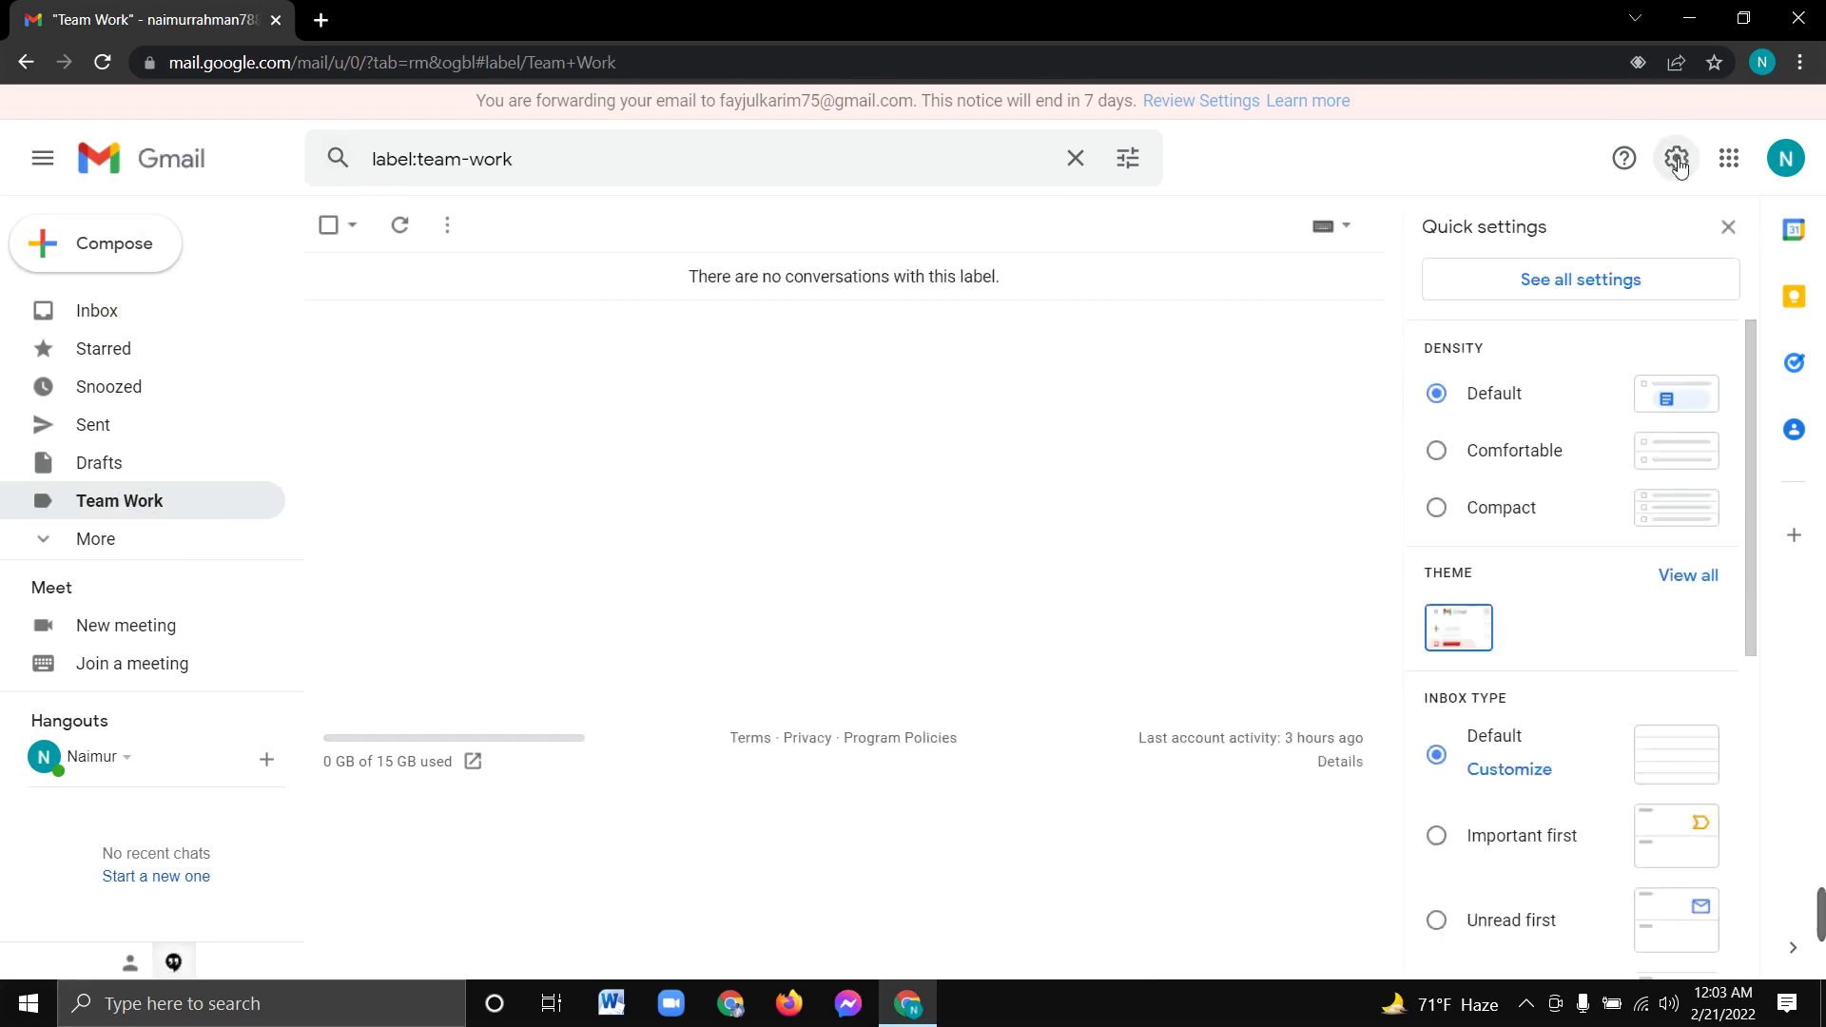
pyautogui.click(1564, 285)
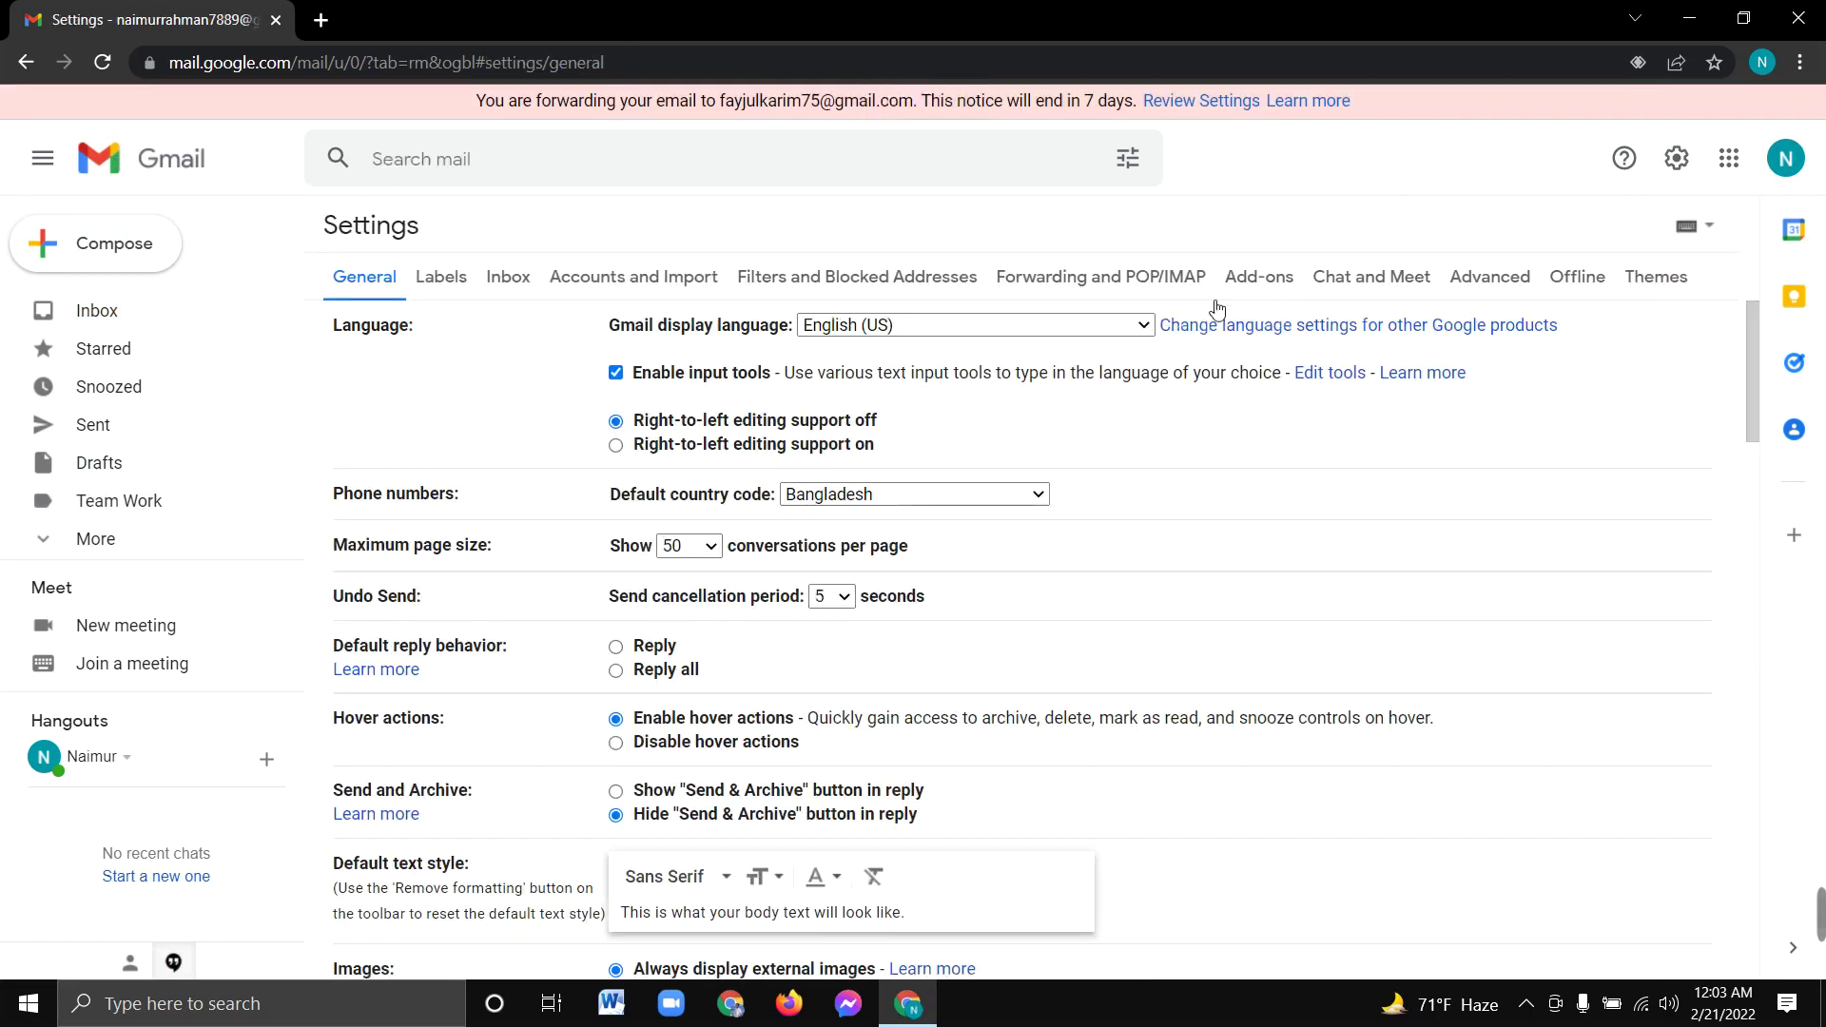
pyautogui.click(828, 276)
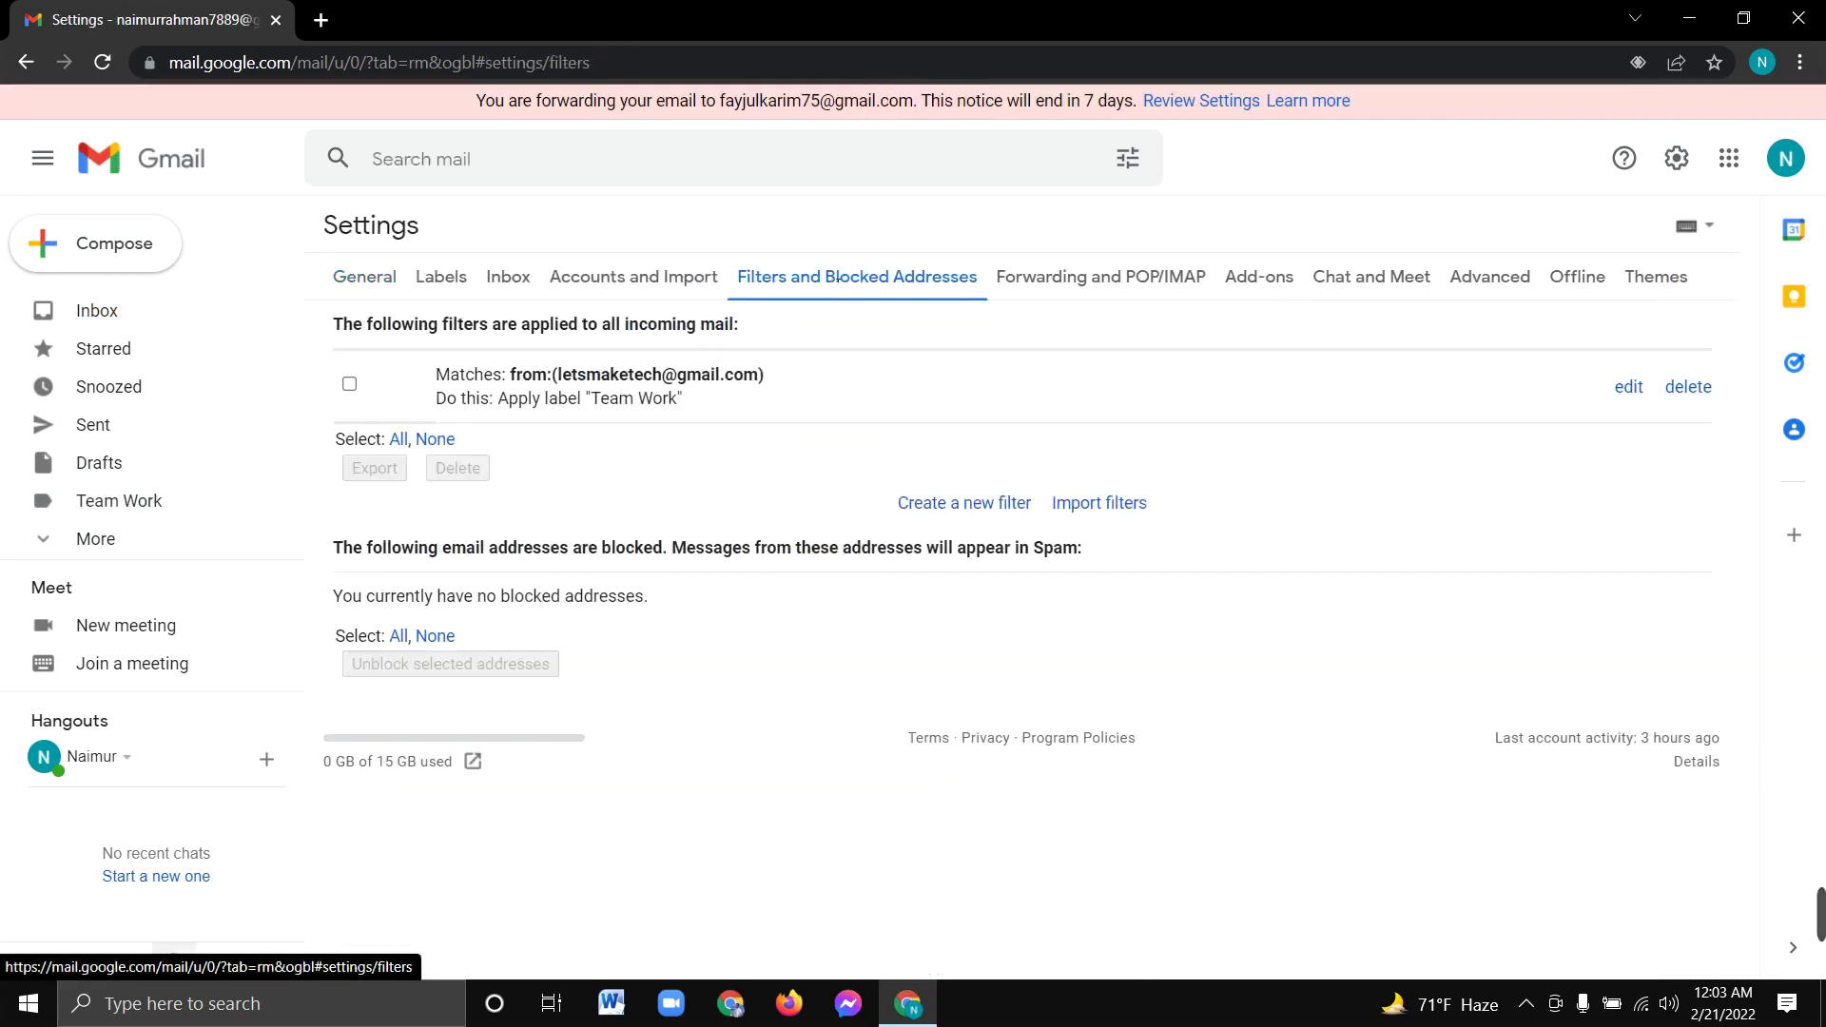
pyautogui.click(1628, 387)
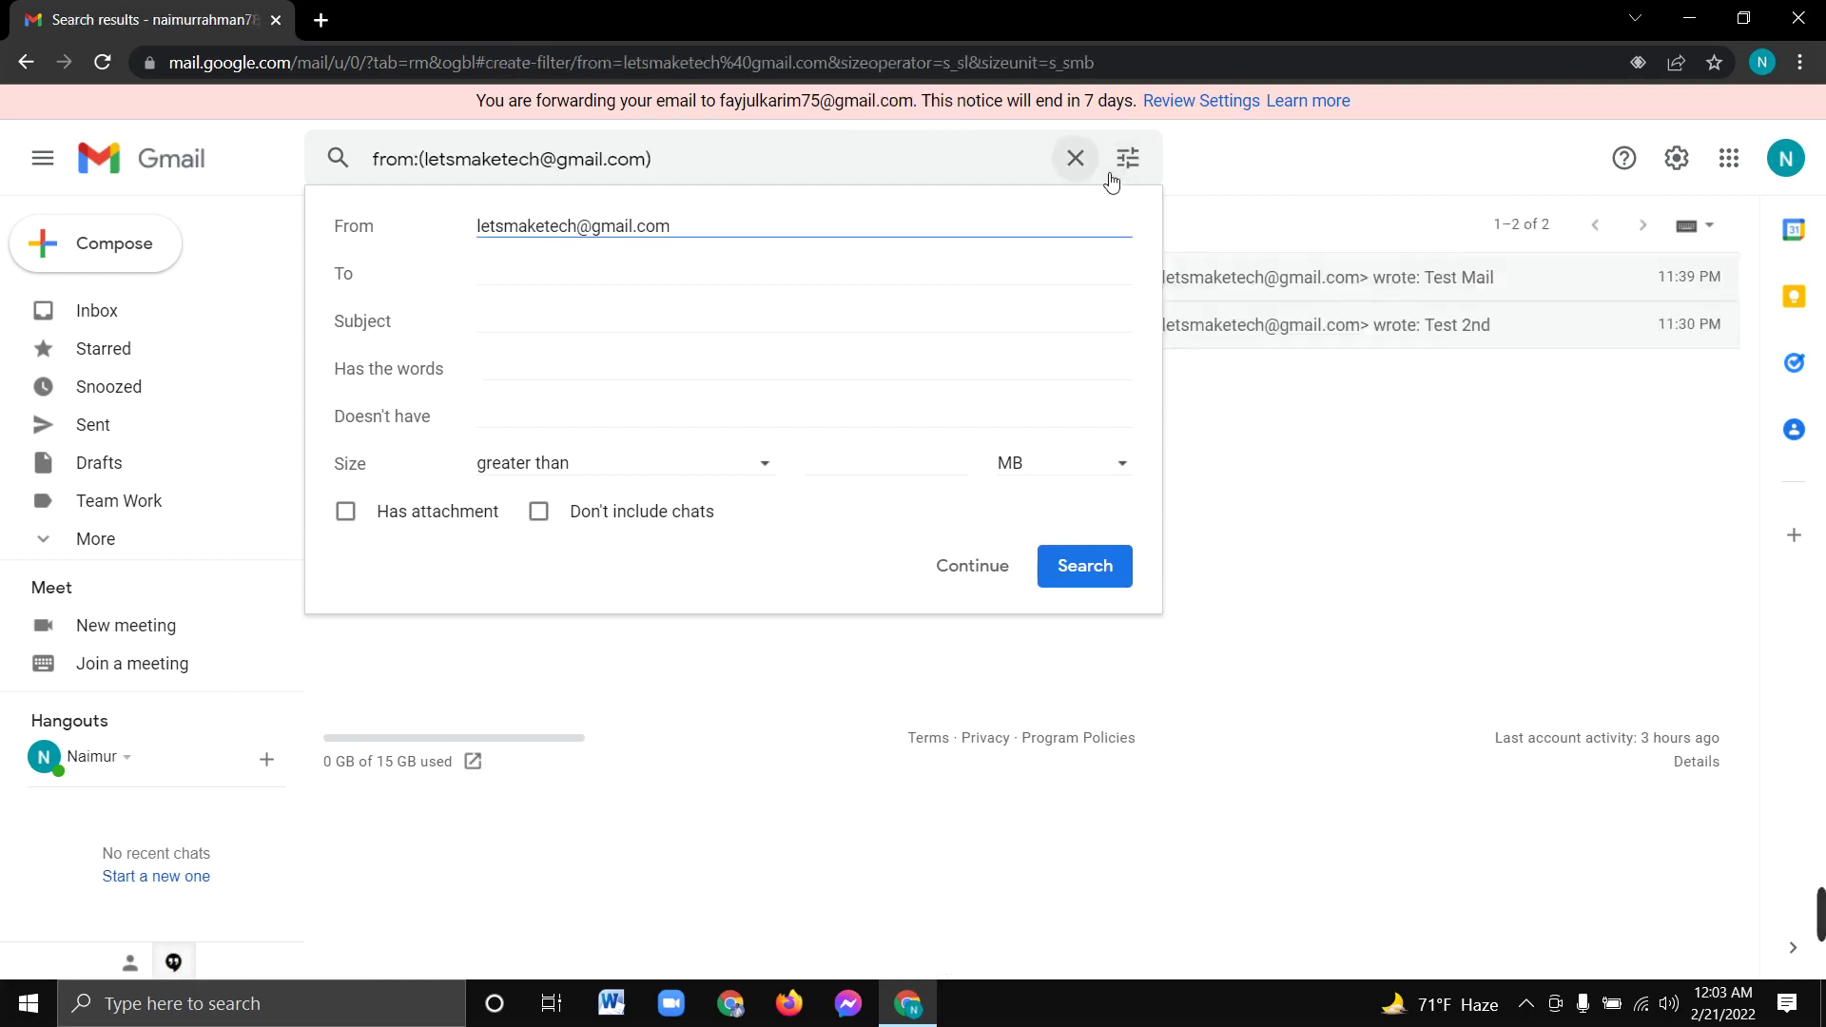
pyautogui.click(1074, 157)
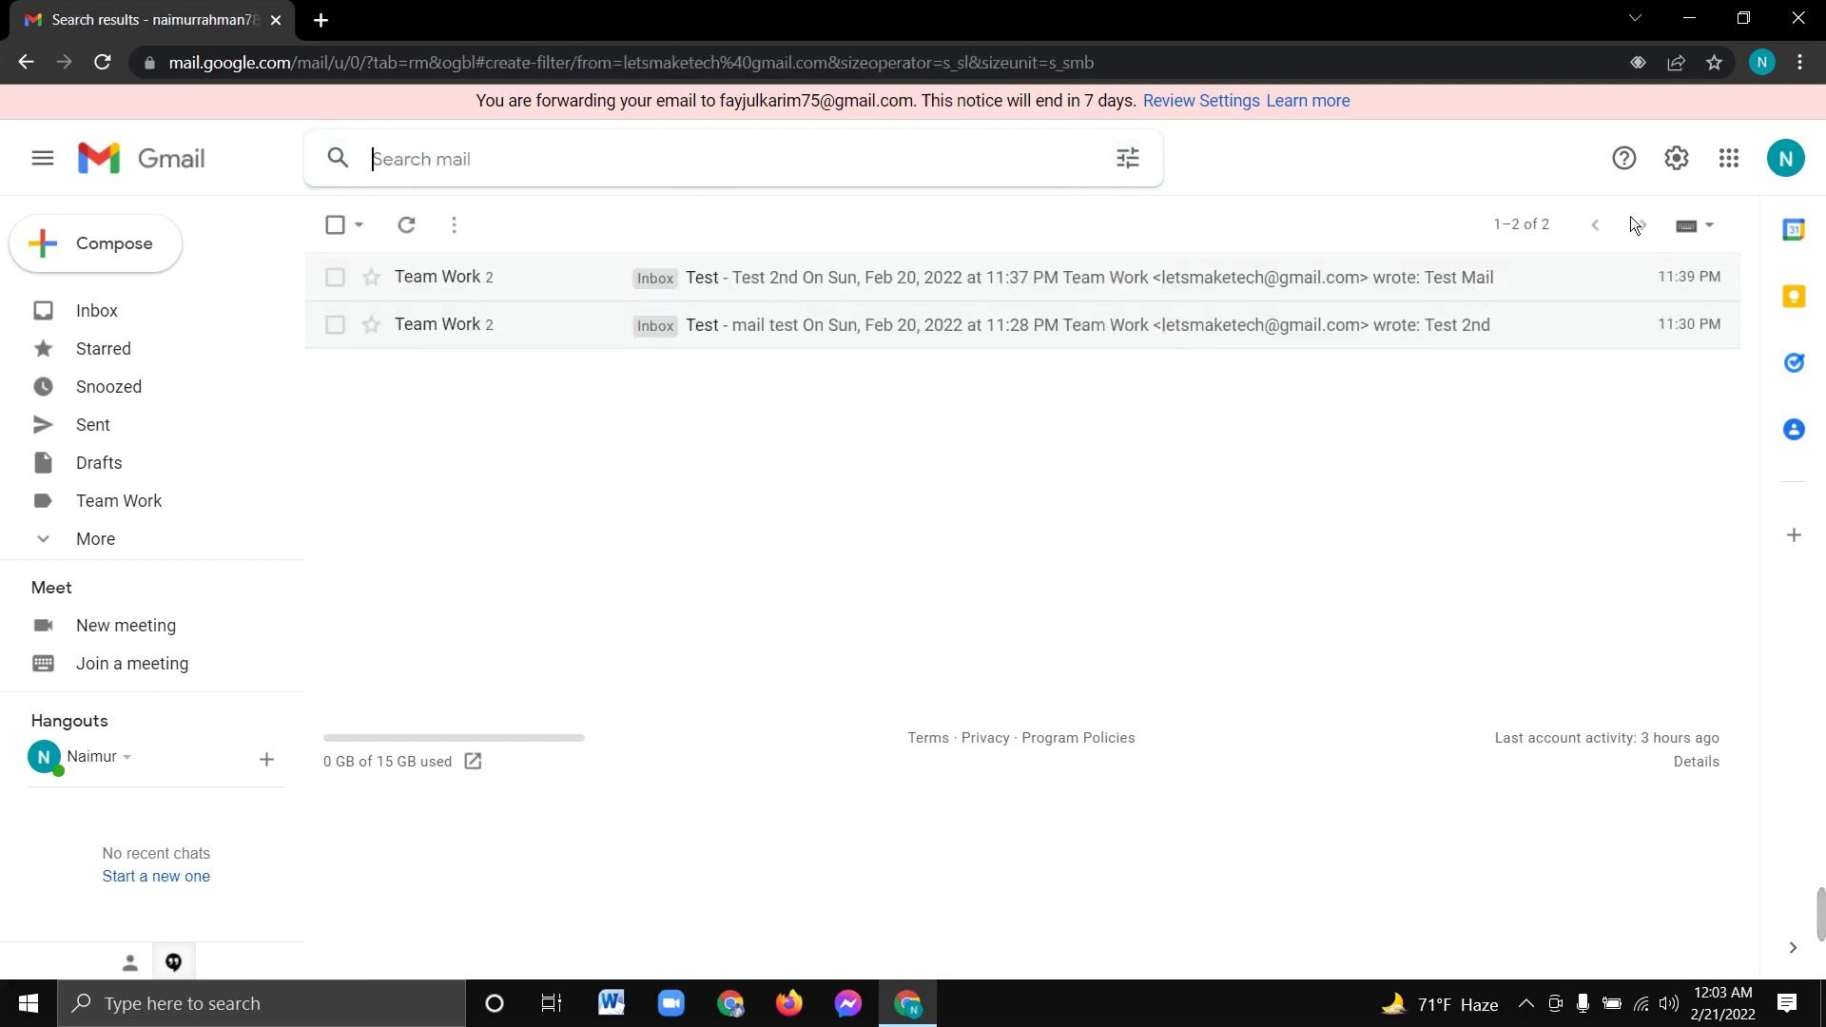
# Step: Select both matching conversations and apply the Team Work label to them
pyautogui.click(338, 224)
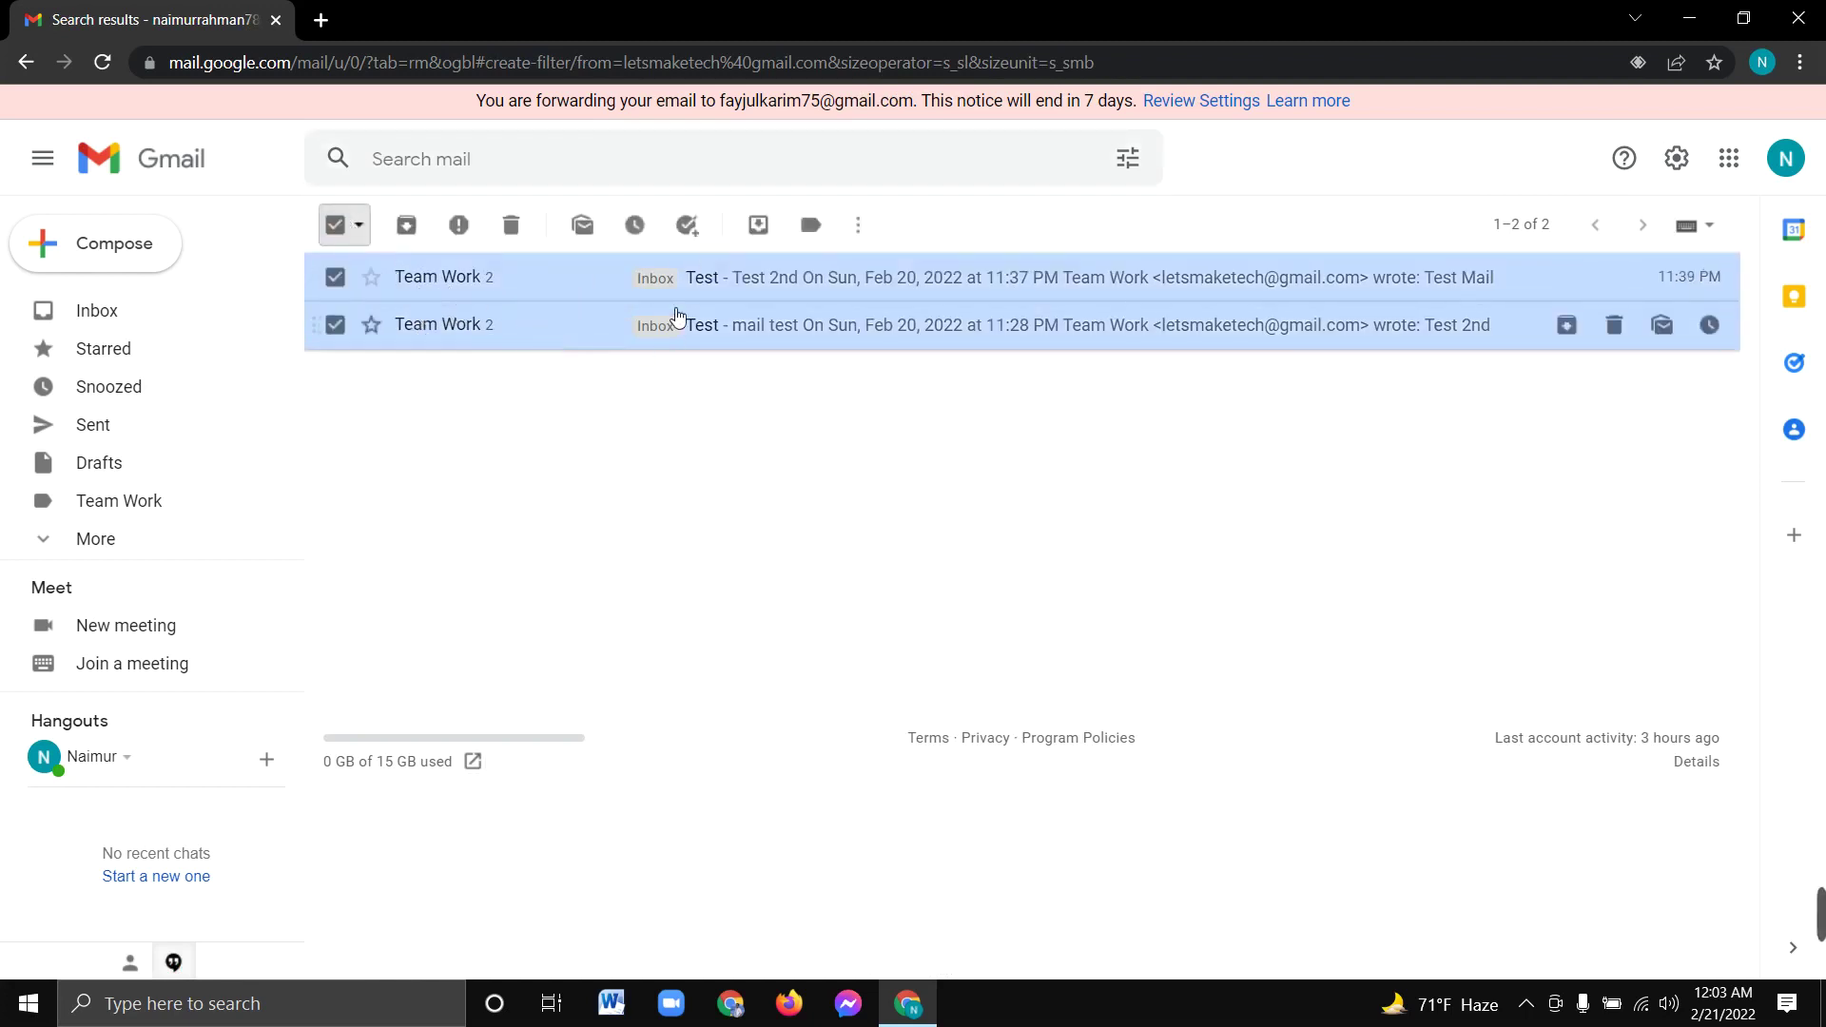
pyautogui.click(830, 240)
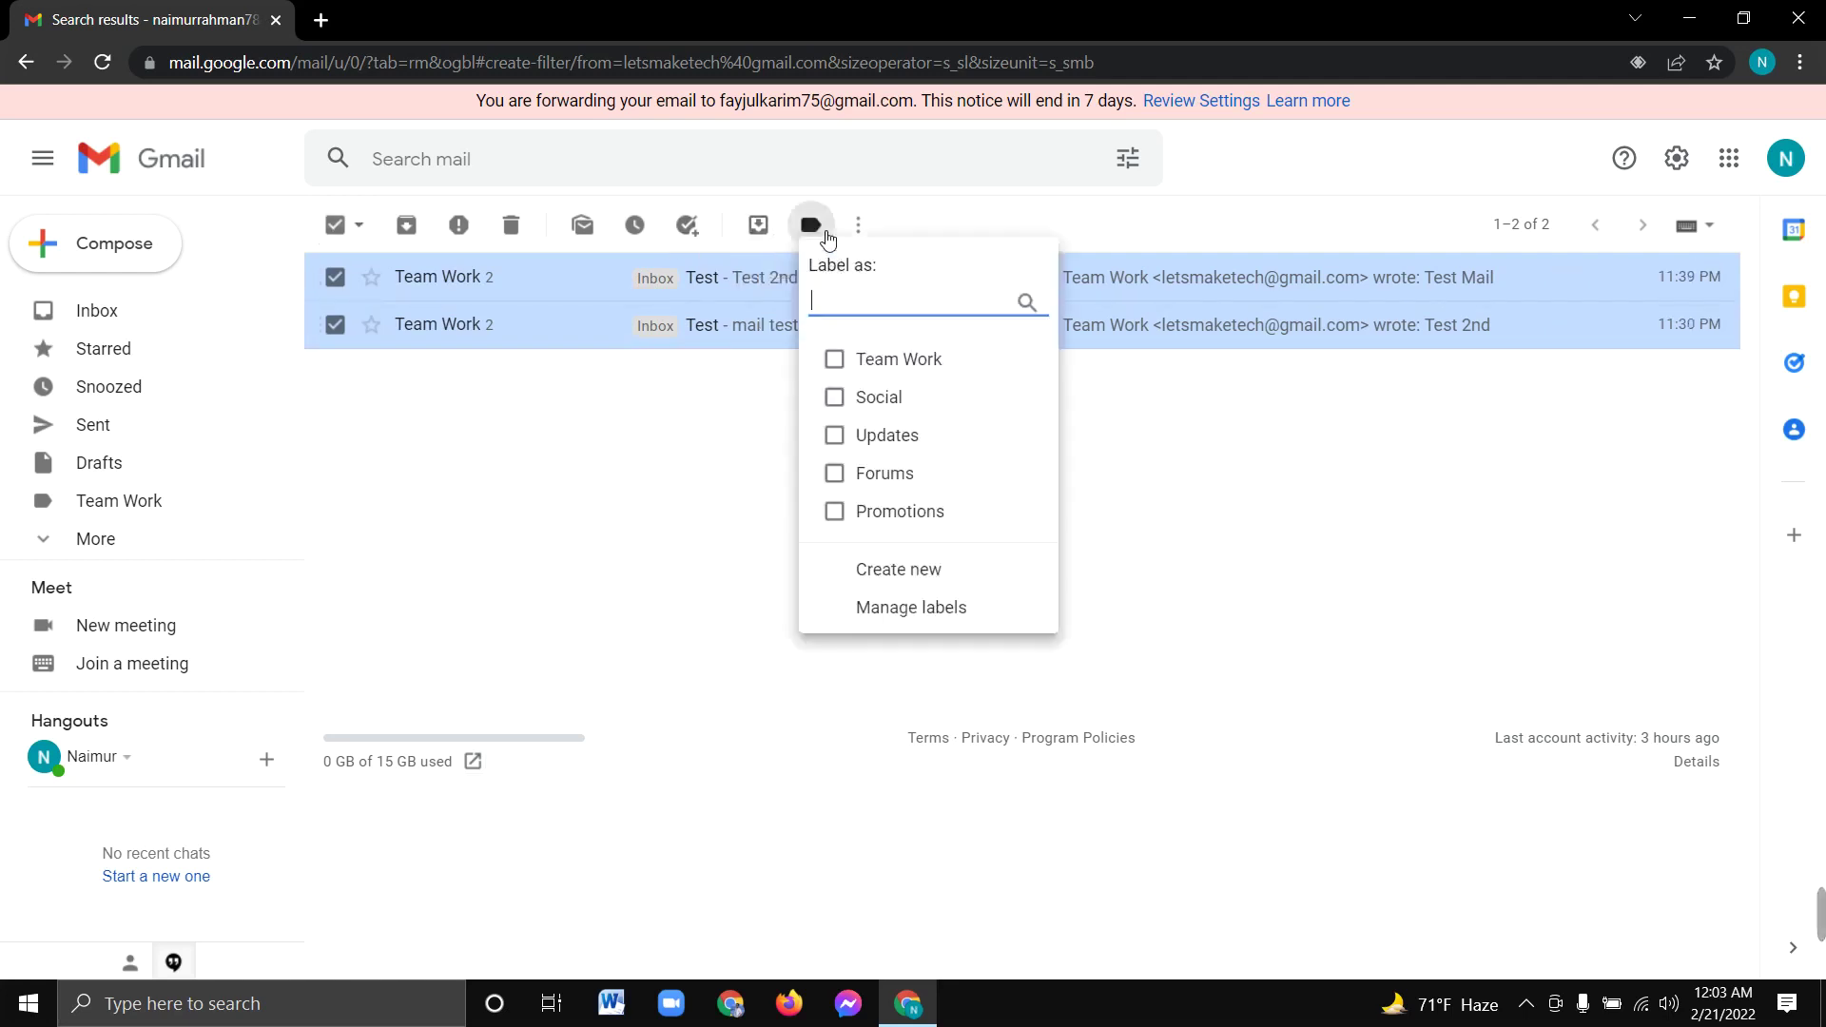
pyautogui.click(937, 364)
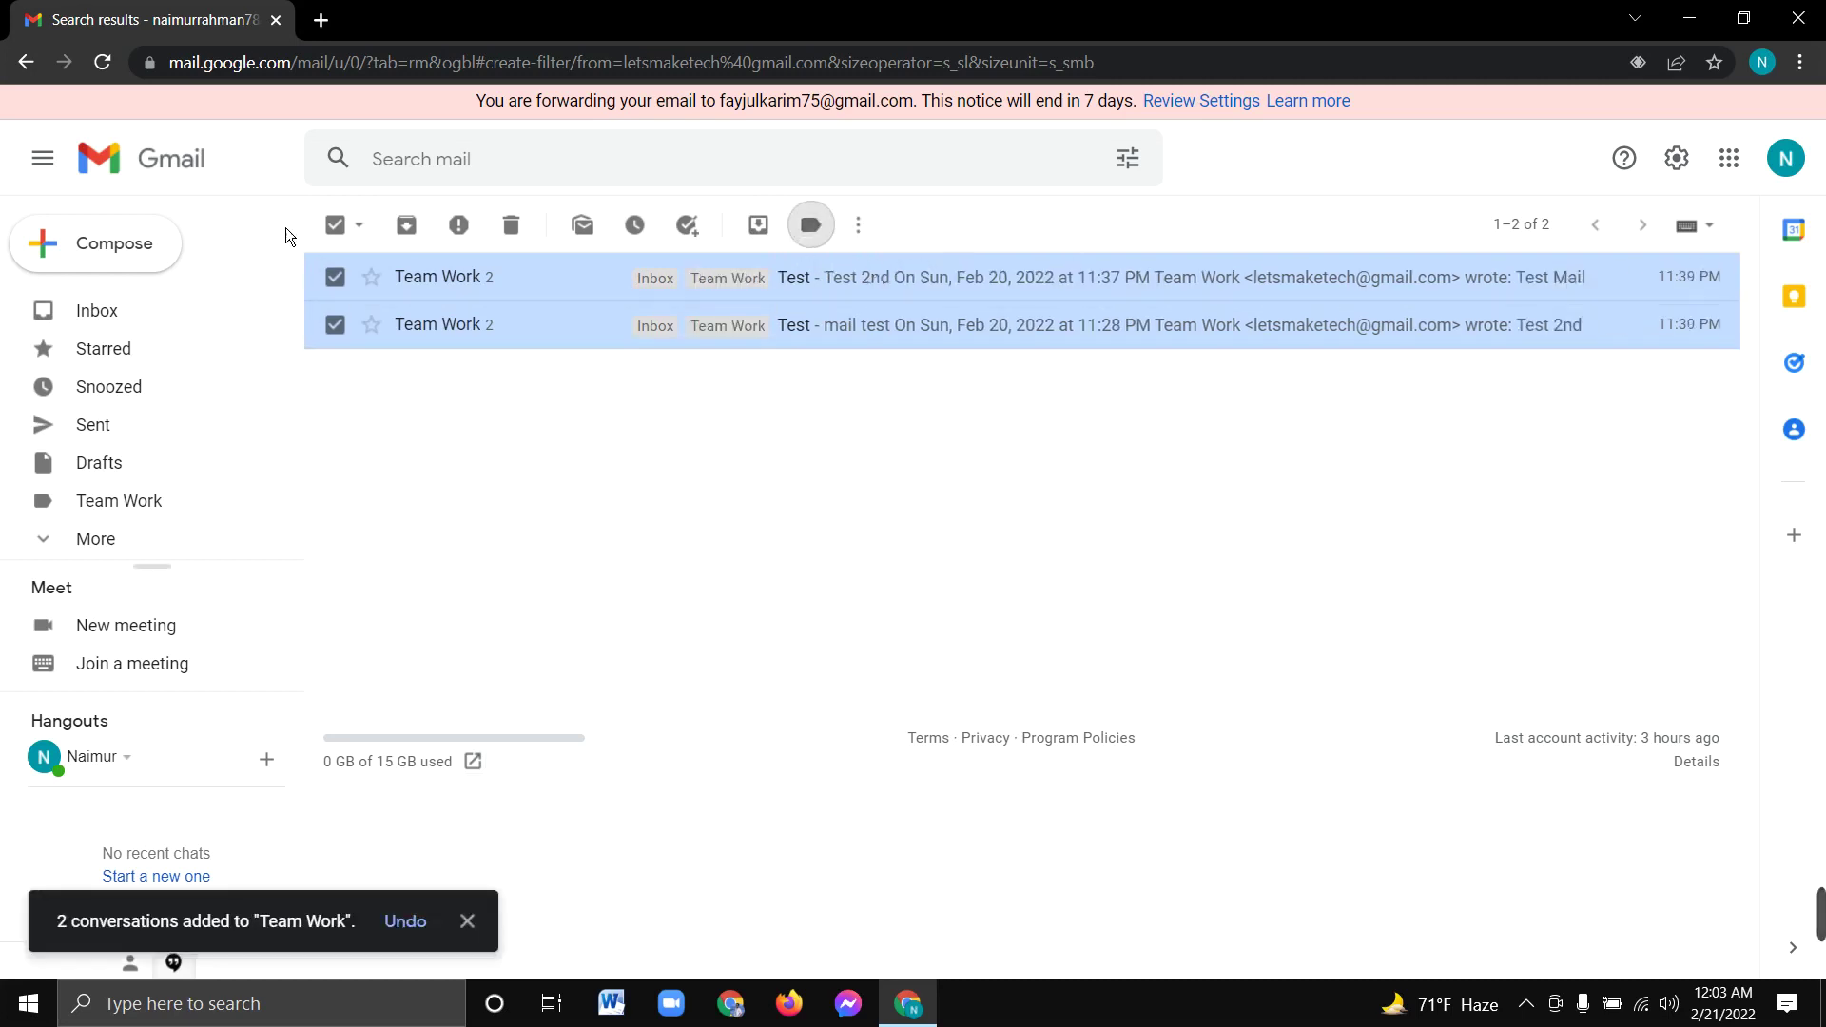
# Step: Check the labelled conversations in the inbox and under the Team Work label, ending back in the inbox
pyautogui.click(195, 174)
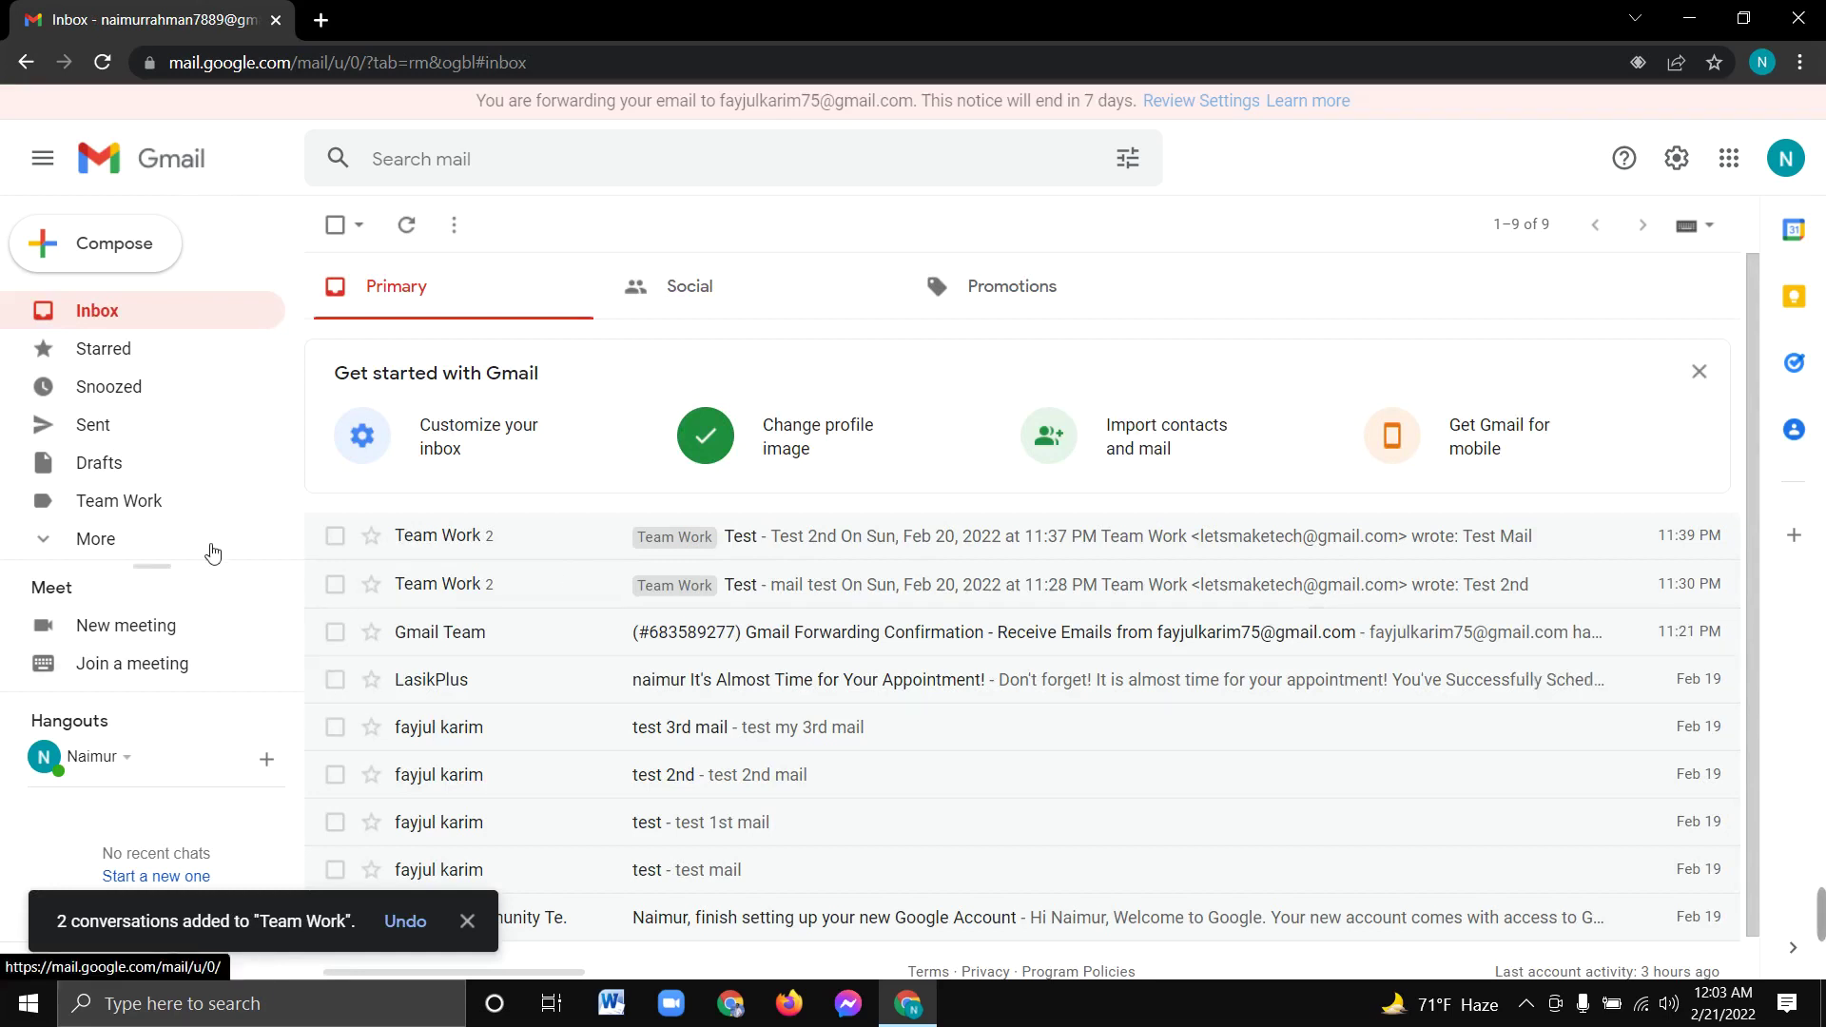
pyautogui.click(181, 513)
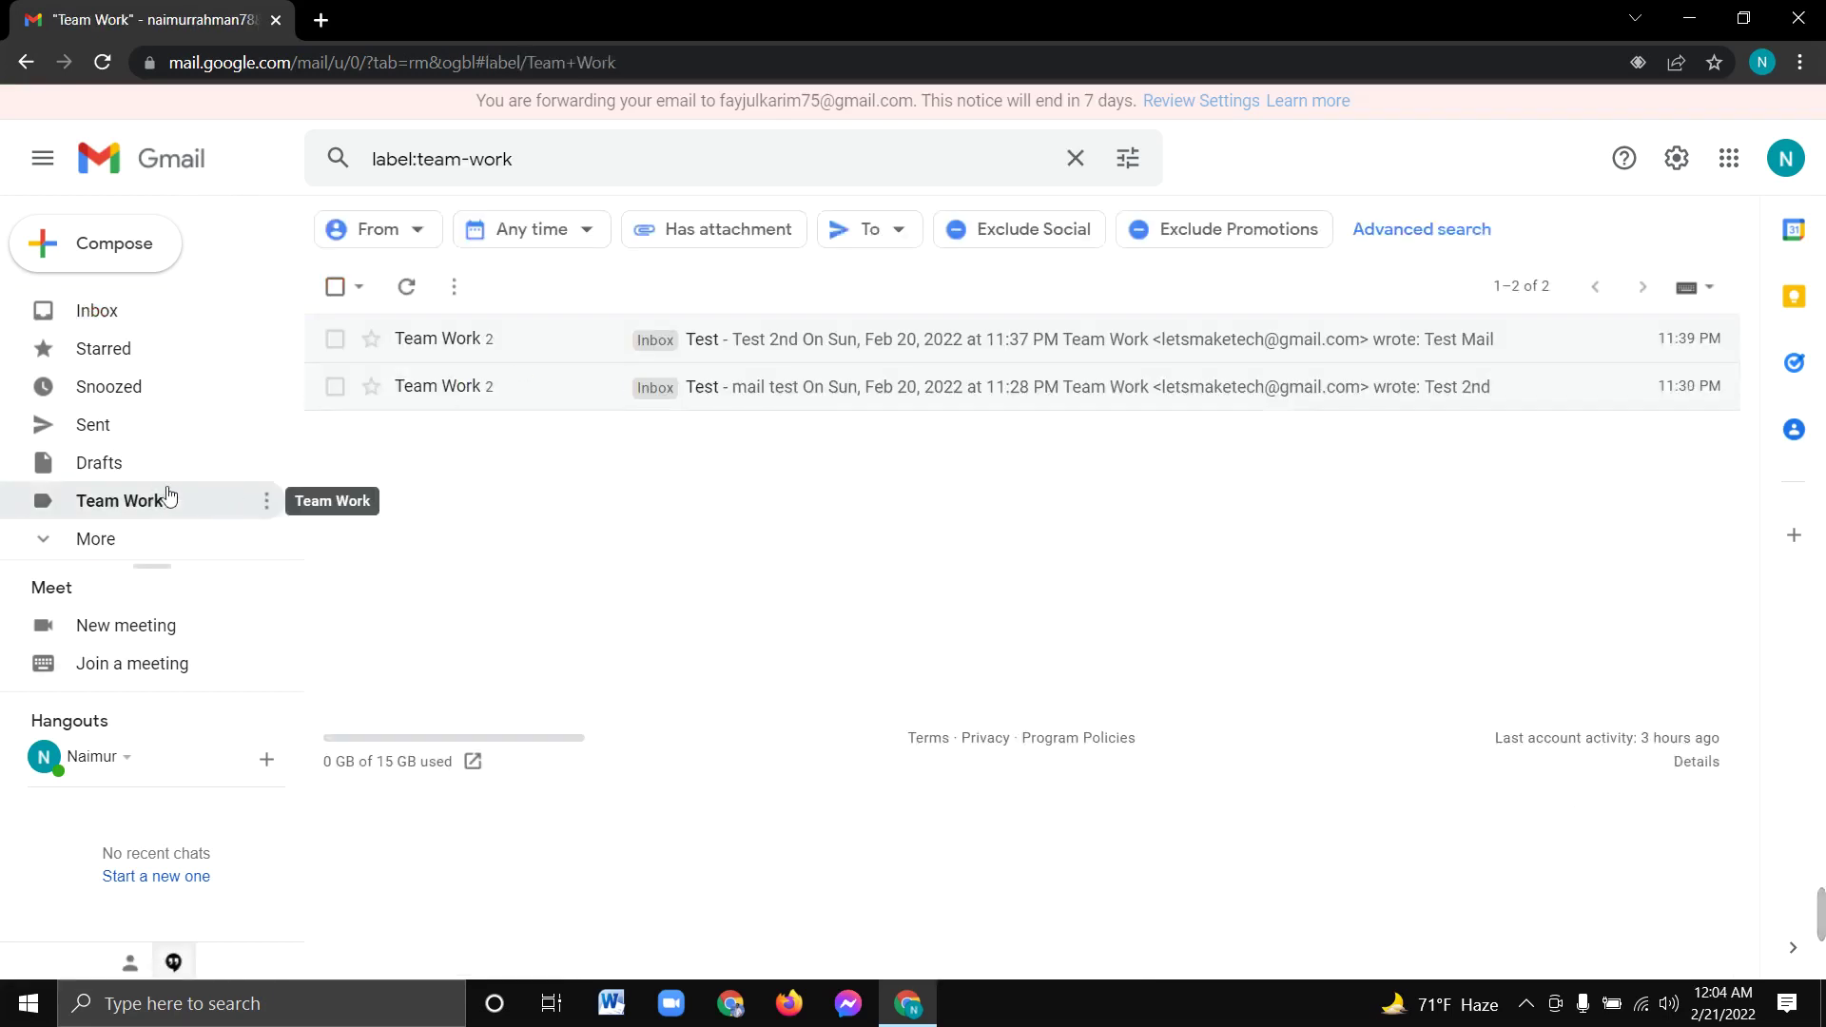
pyautogui.click(117, 326)
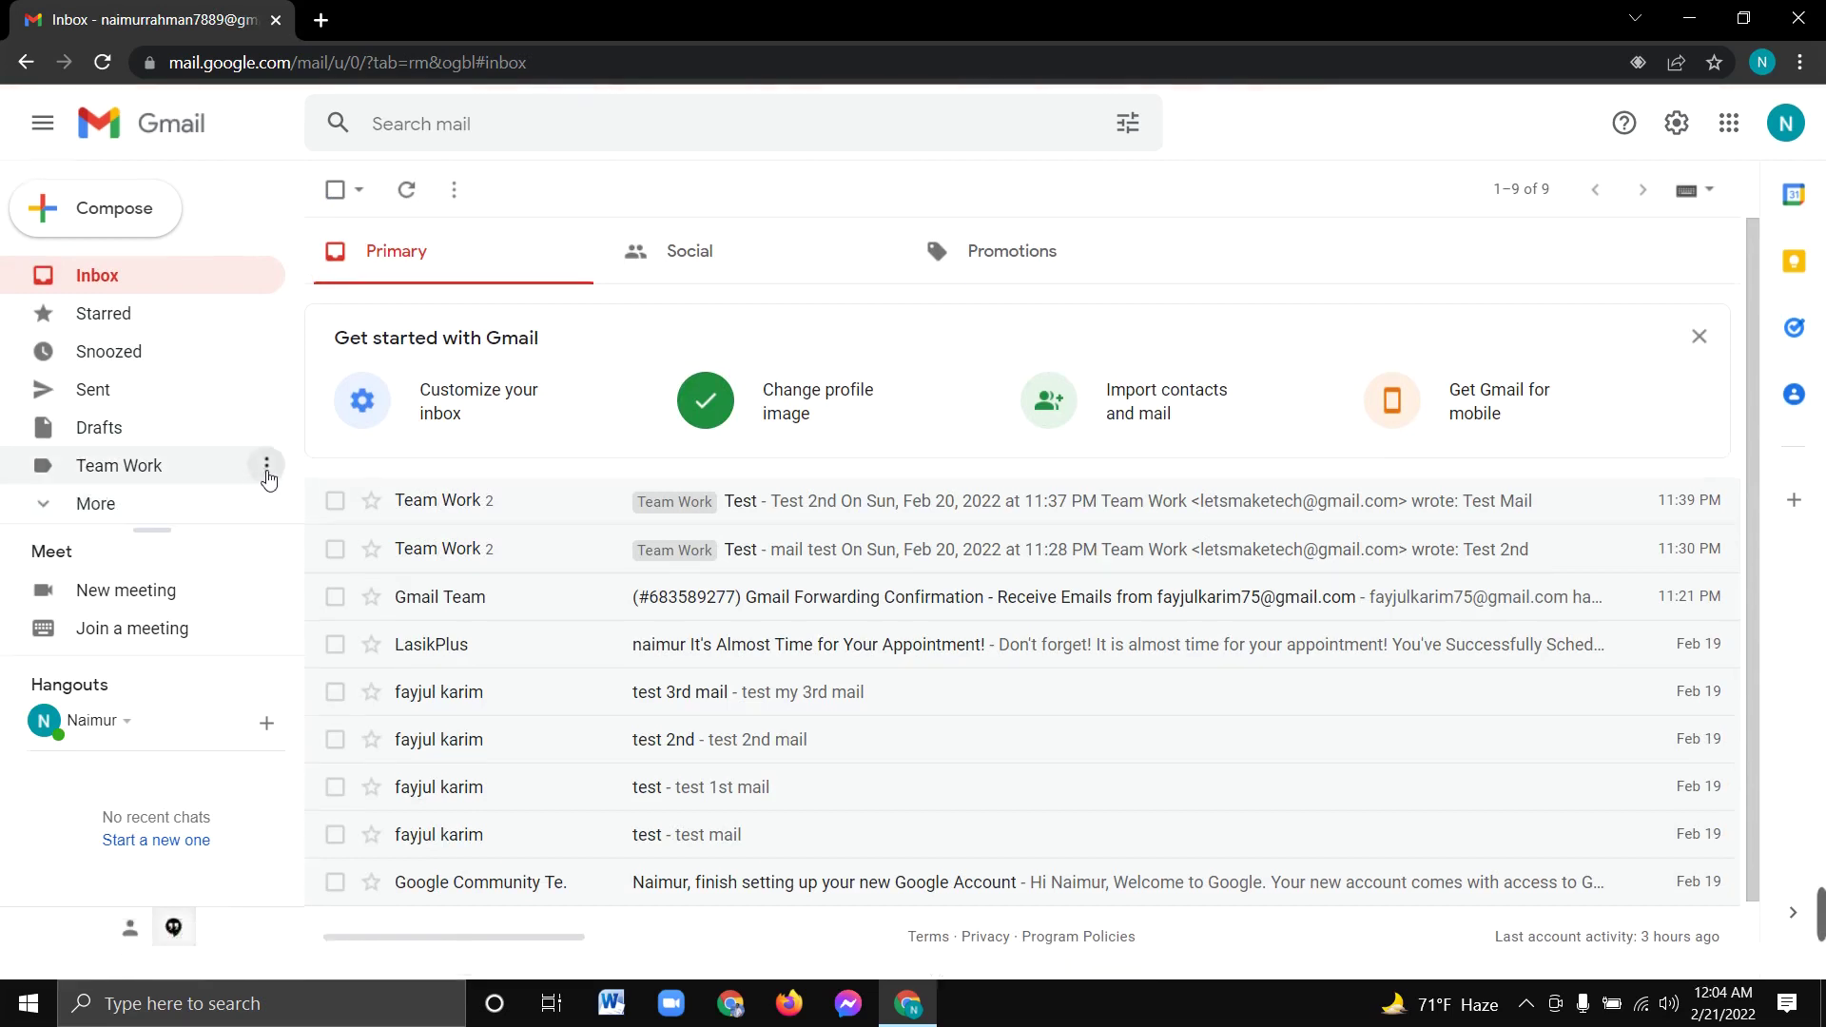
# Step: Set the Team Work label's color to red
pyautogui.click(267, 469)
pyautogui.moveTo(385, 504)
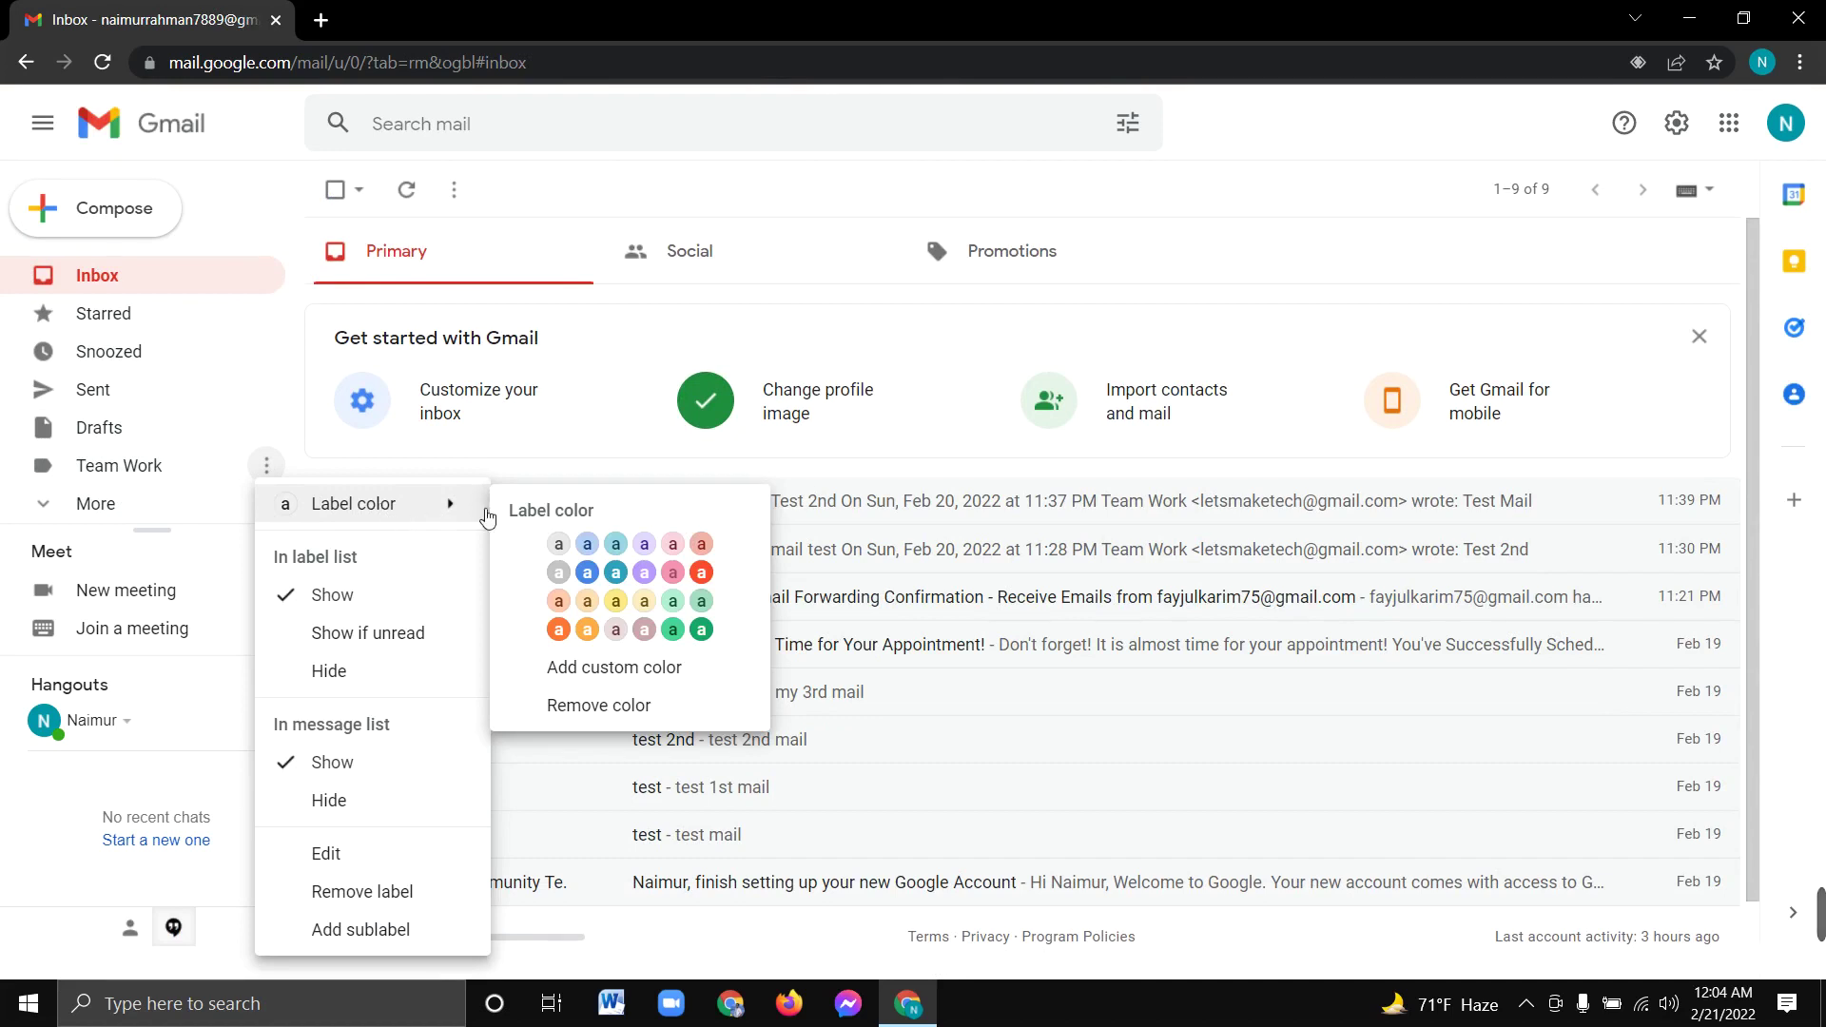
pyautogui.click(712, 574)
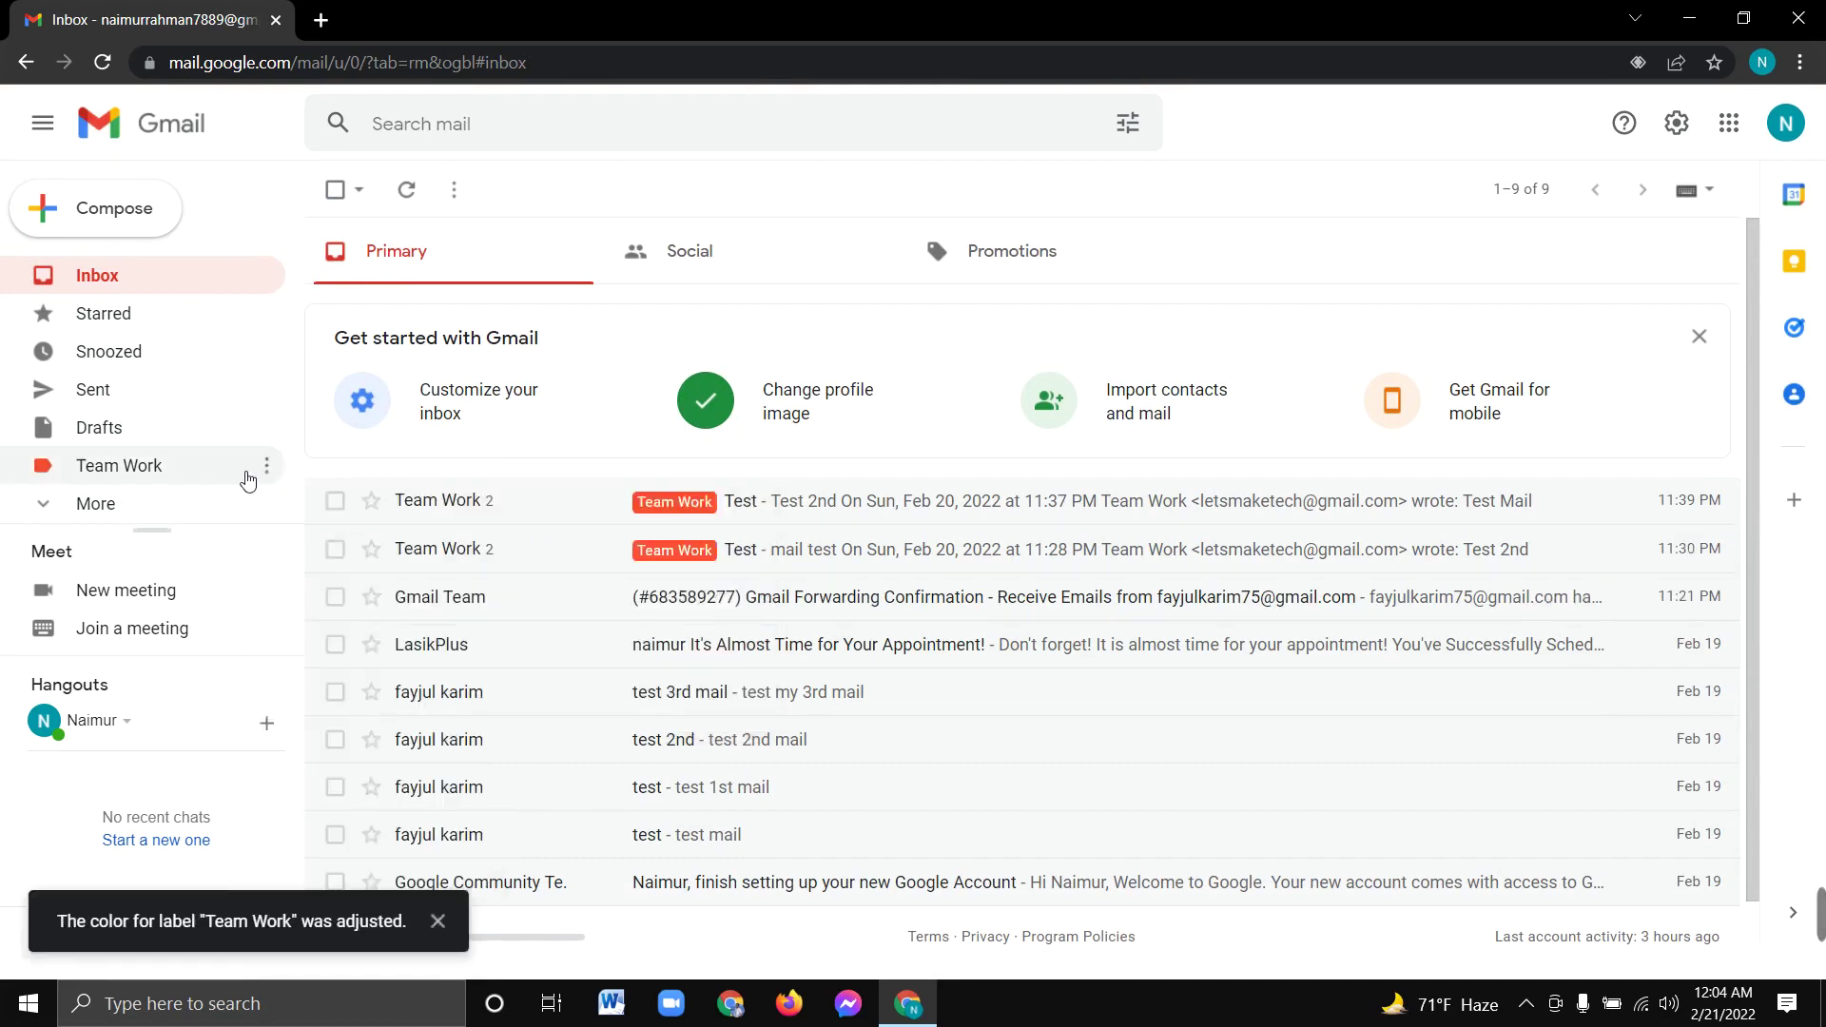
# Step: Review the colored label on the inbox conversations, view the Team Work label's contents, and return to the inbox
pyautogui.scroll(-1, 692, 514)
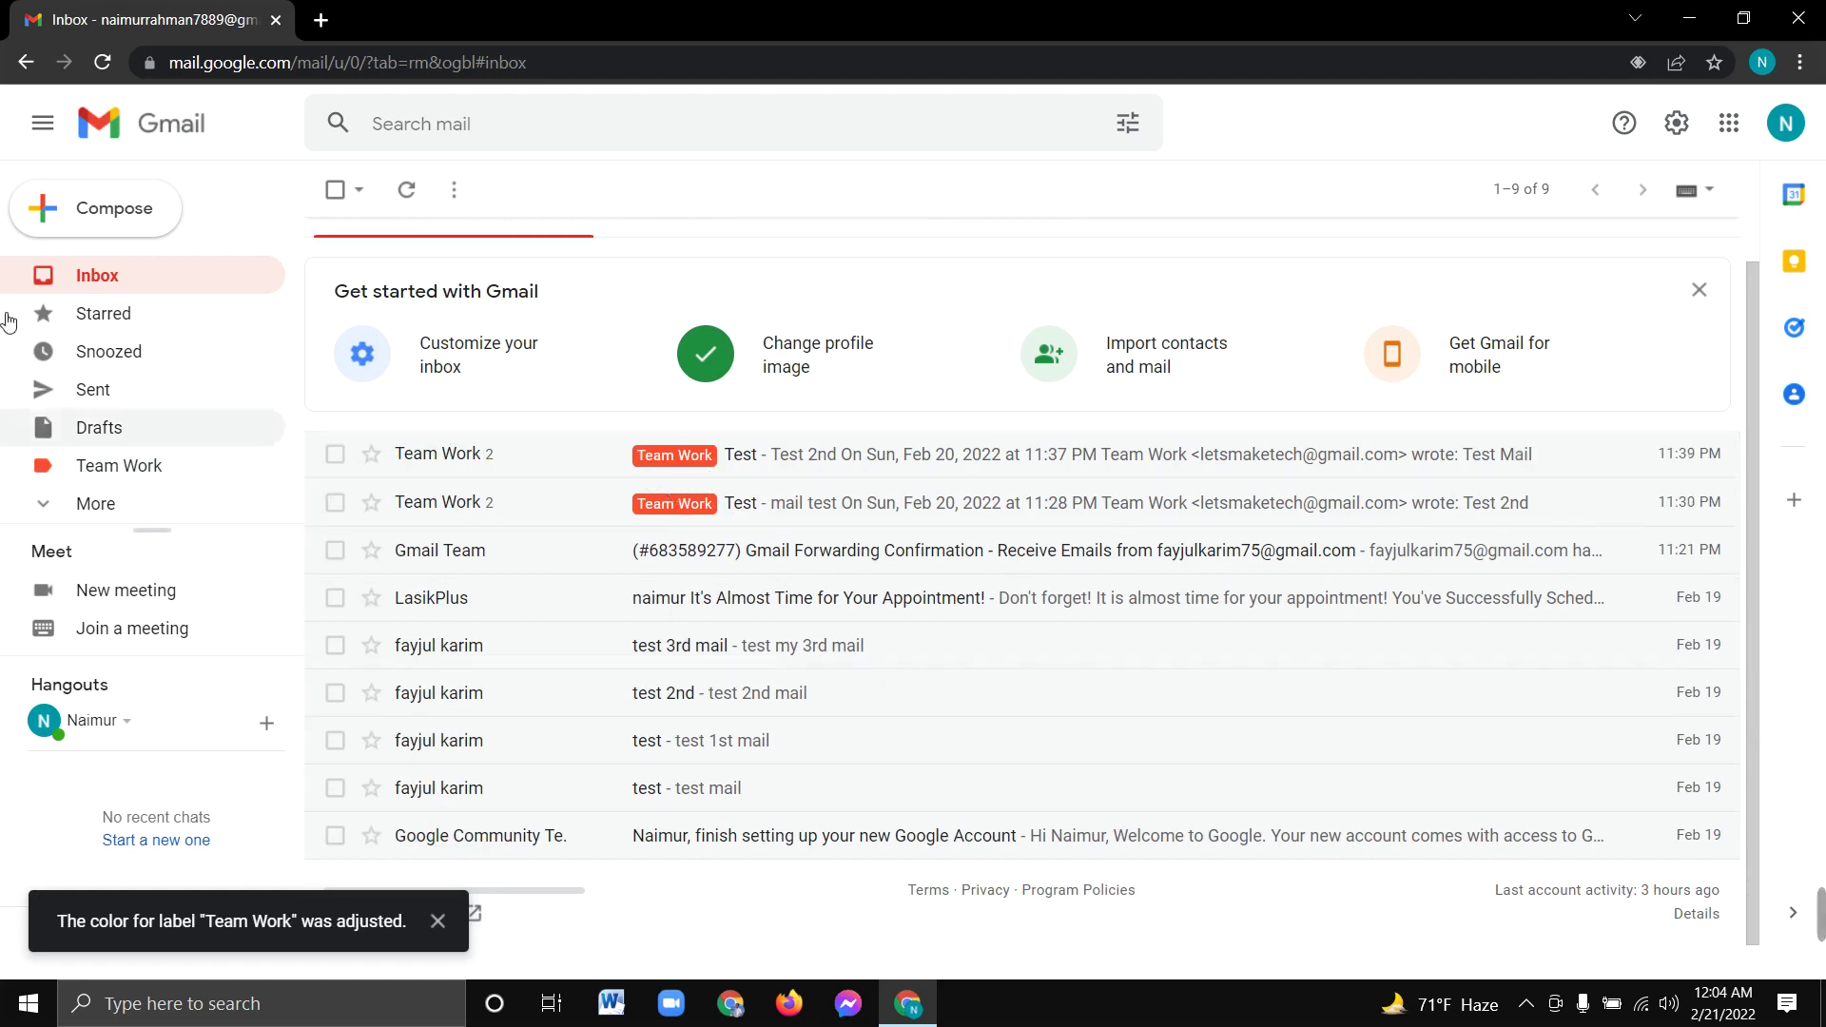
pyautogui.click(149, 470)
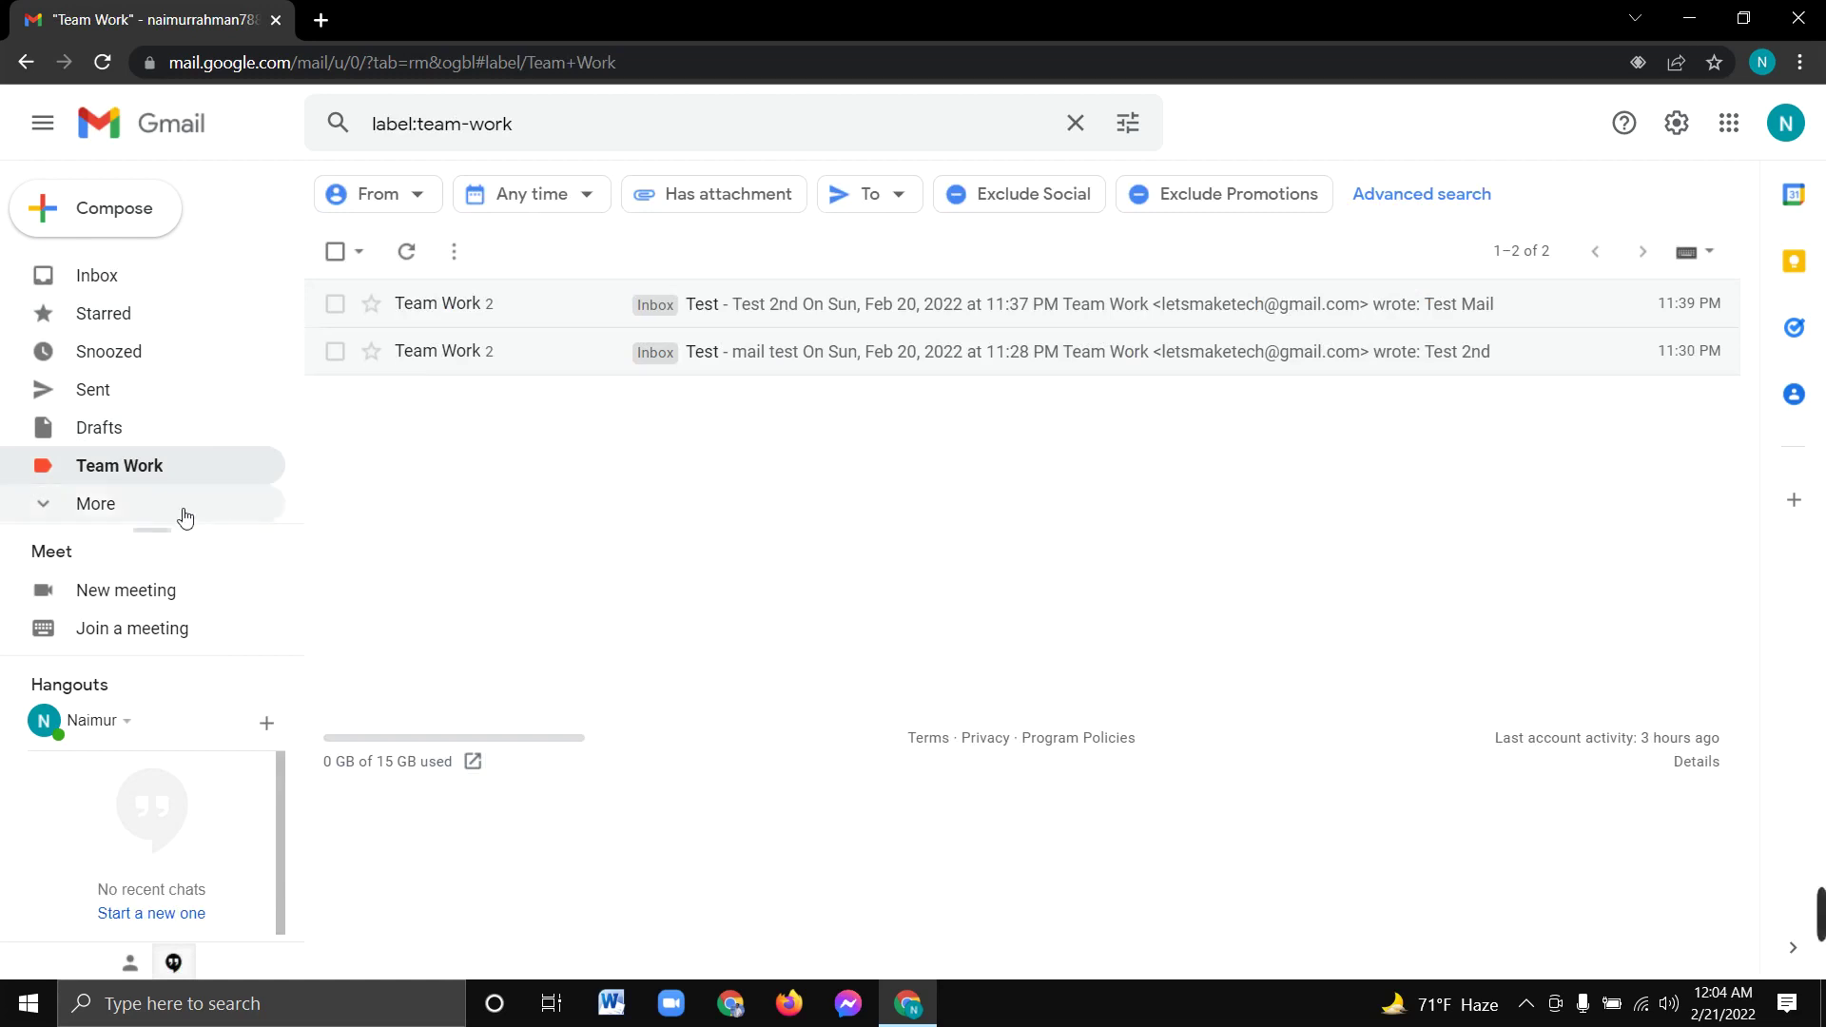
pyautogui.click(118, 277)
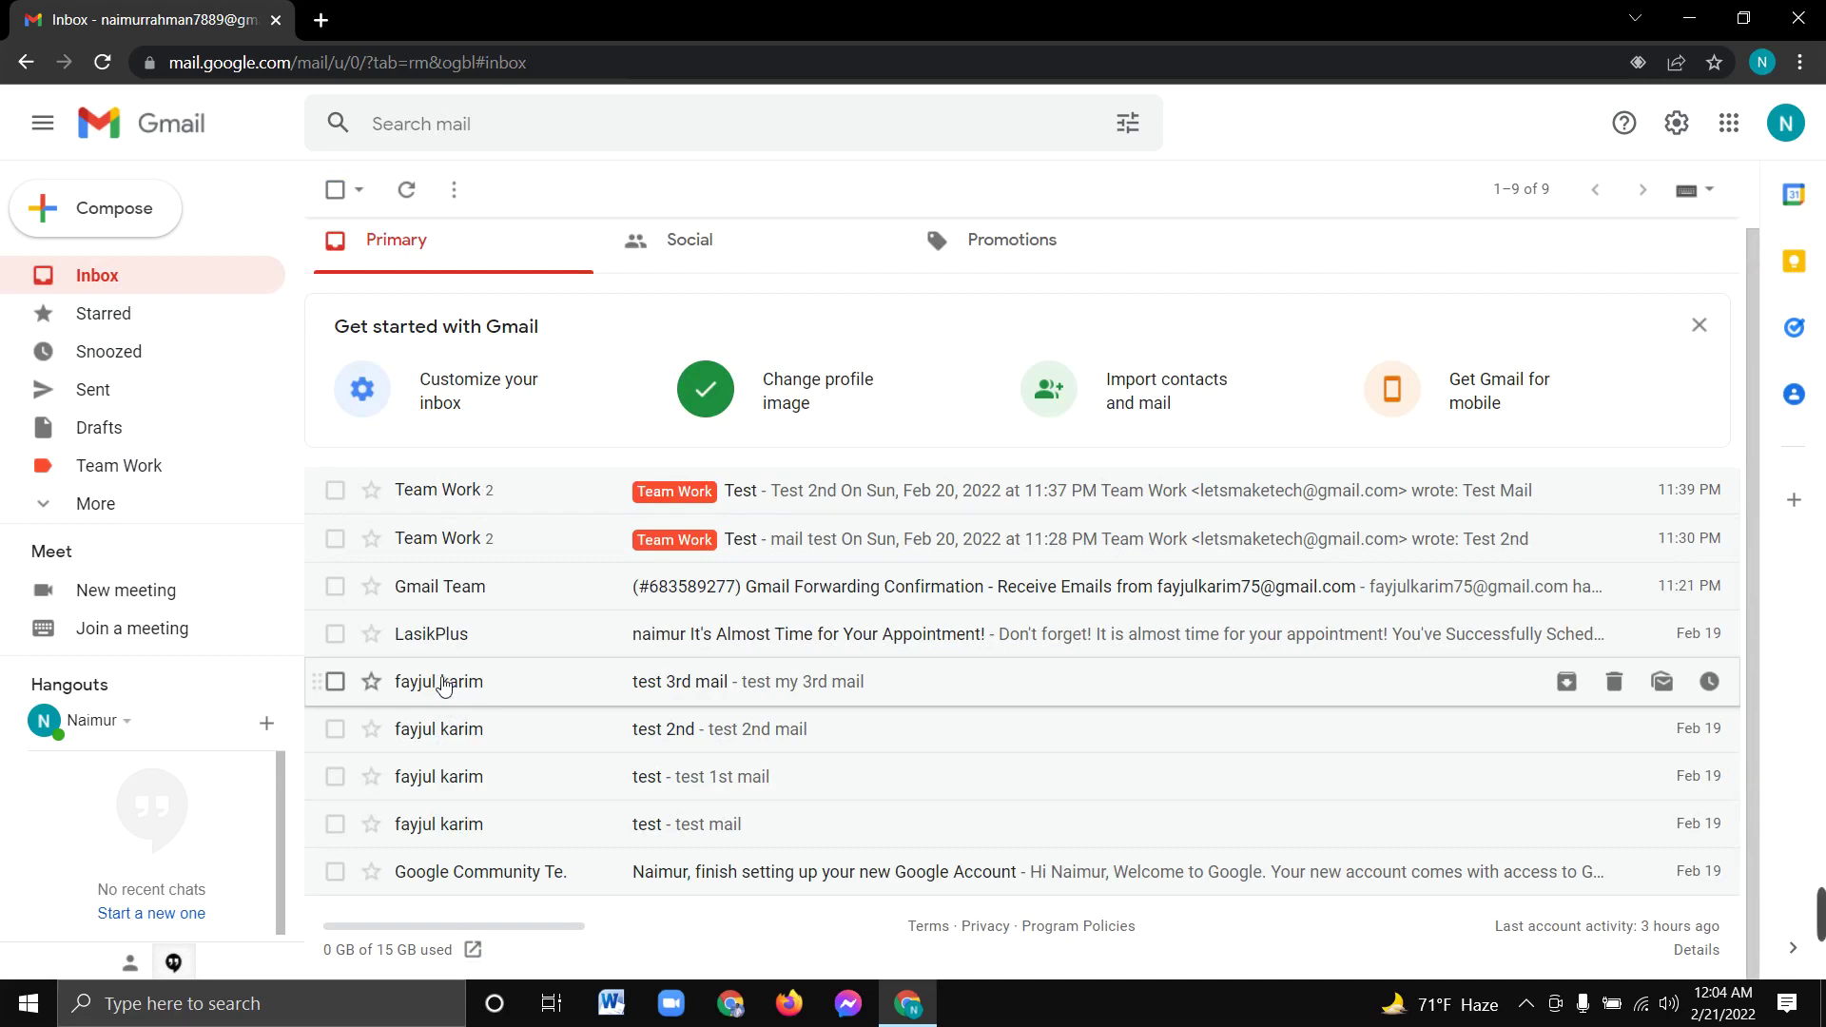
# Step: Copy the sender's email address from the "test 3rd mail" message and return to the inbox
pyautogui.click(523, 683)
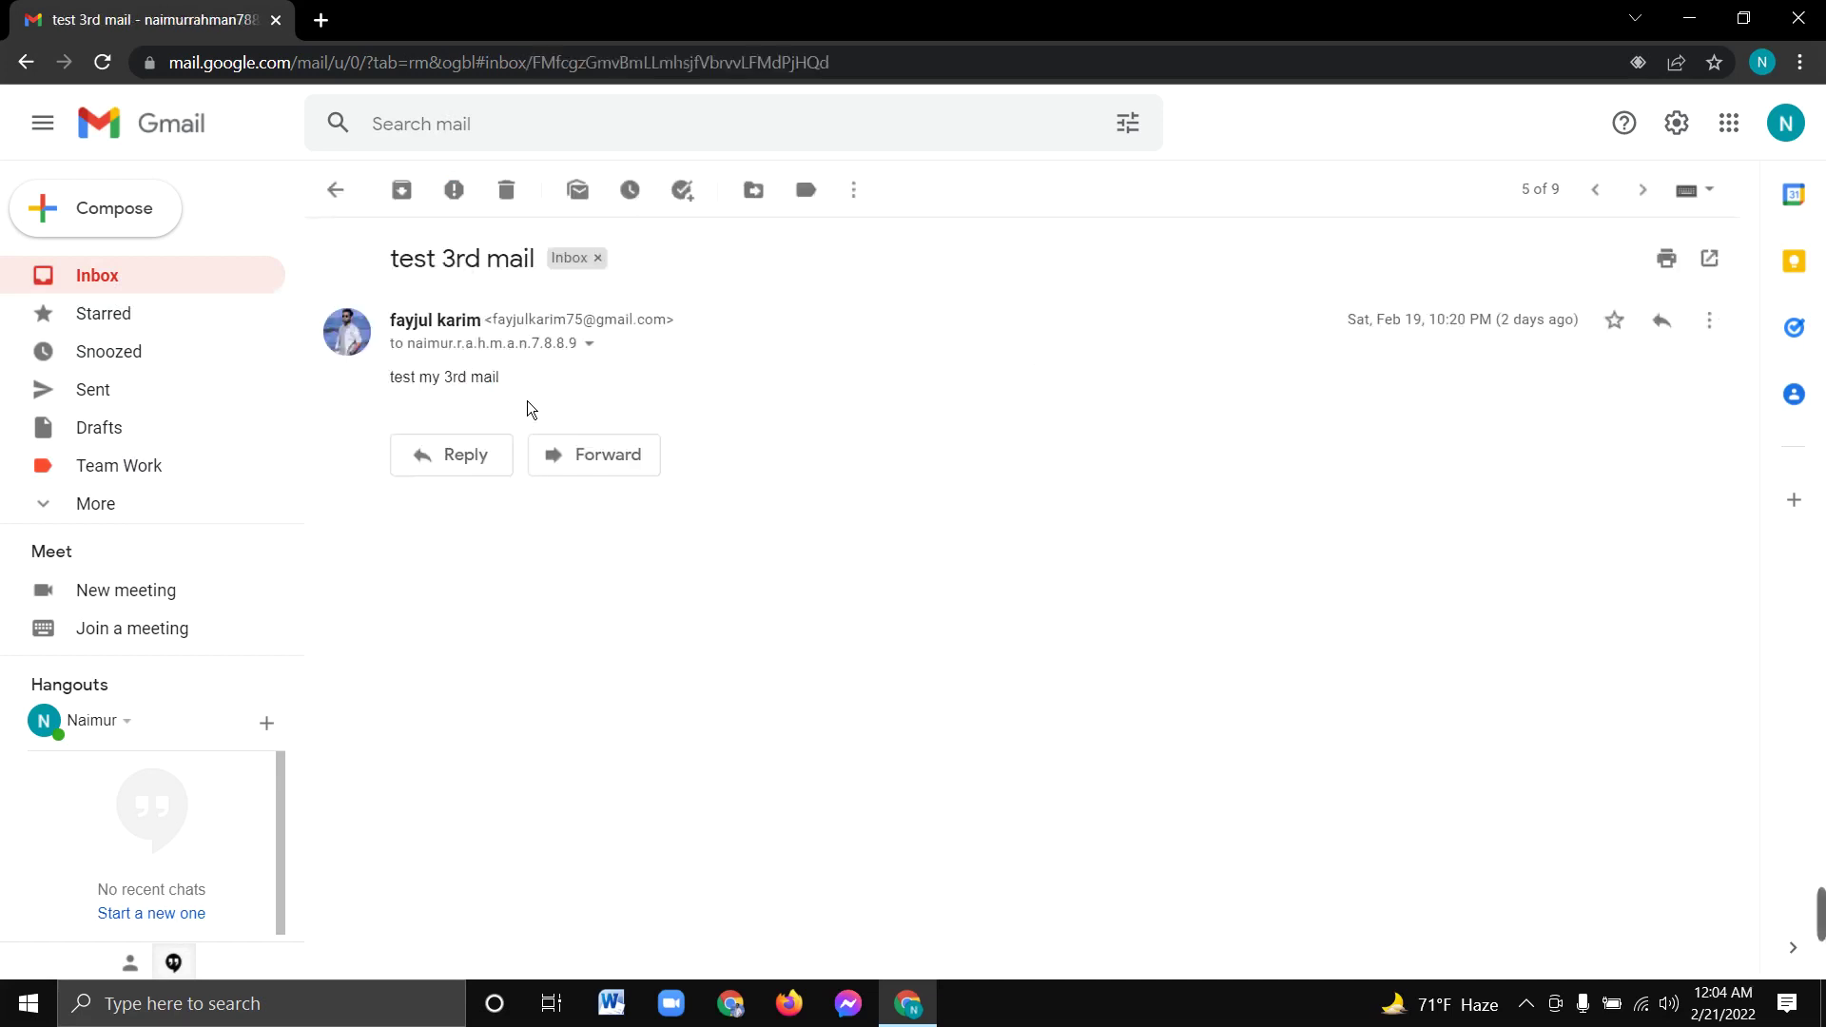
pyautogui.moveTo(500, 329); pyautogui.dragTo(674, 330)
pyautogui.hotkey('ctrl', 'c')
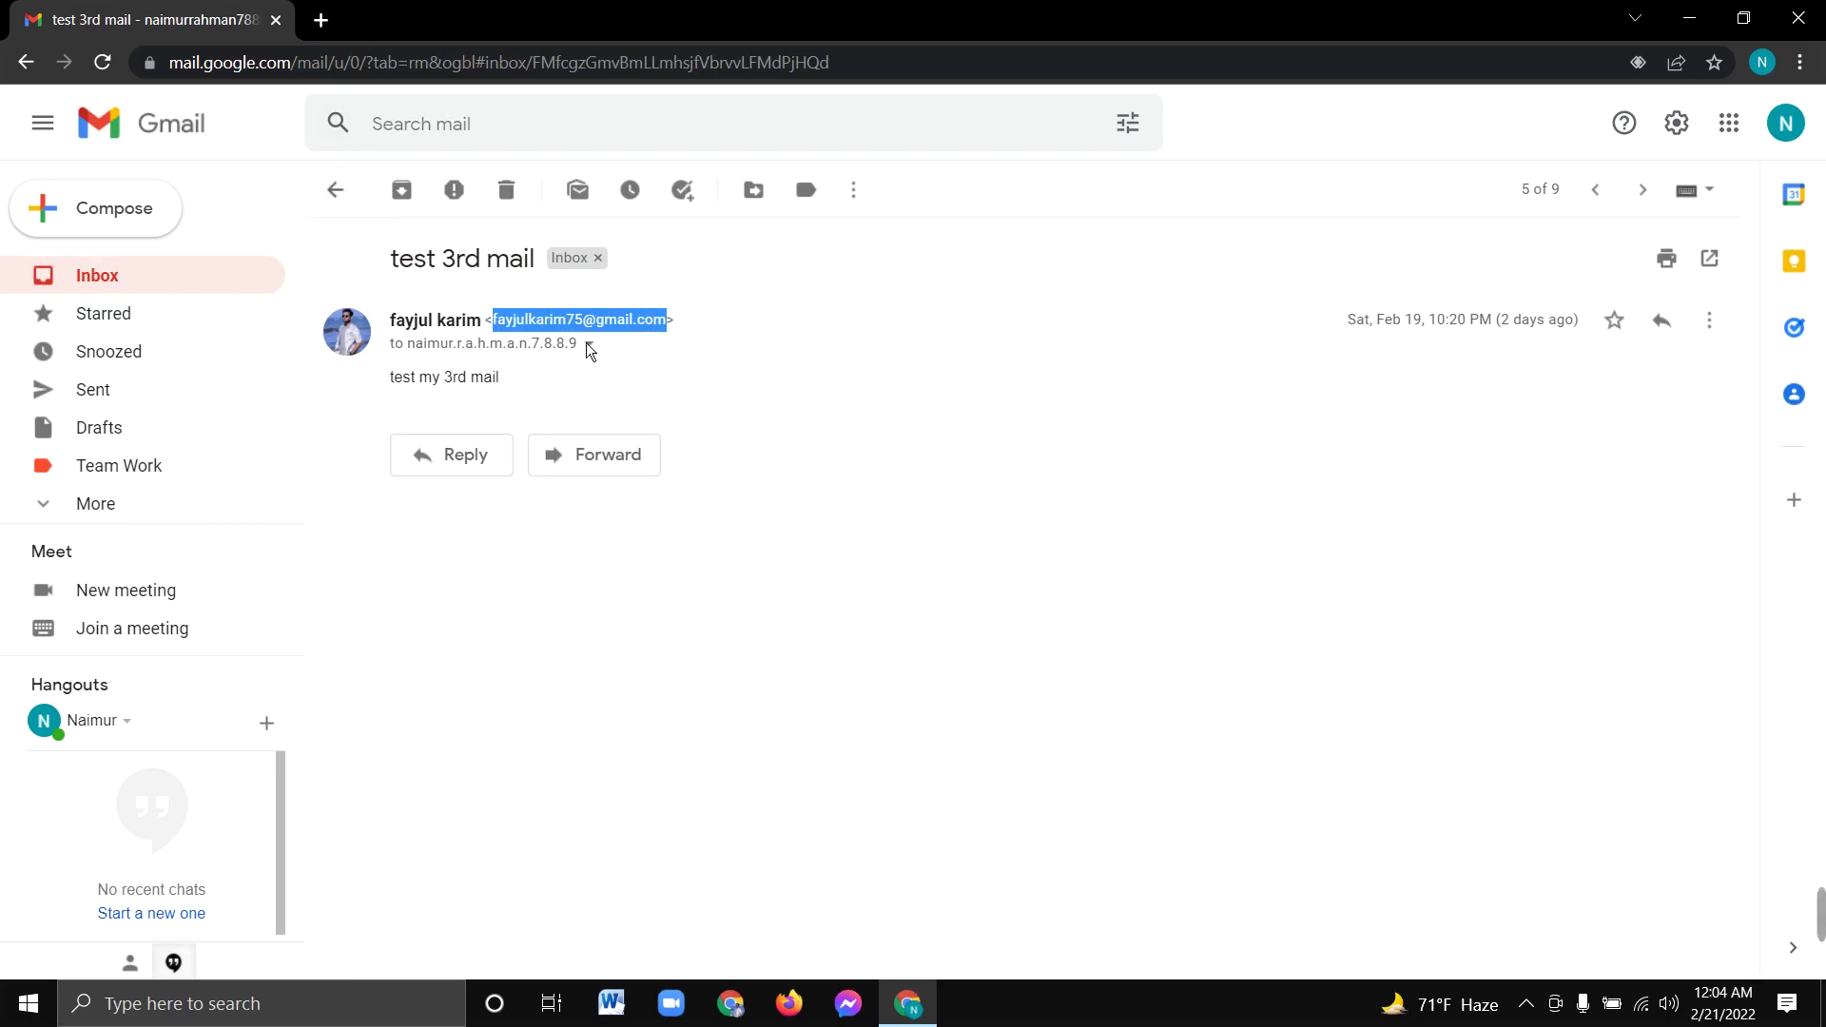
pyautogui.click(335, 190)
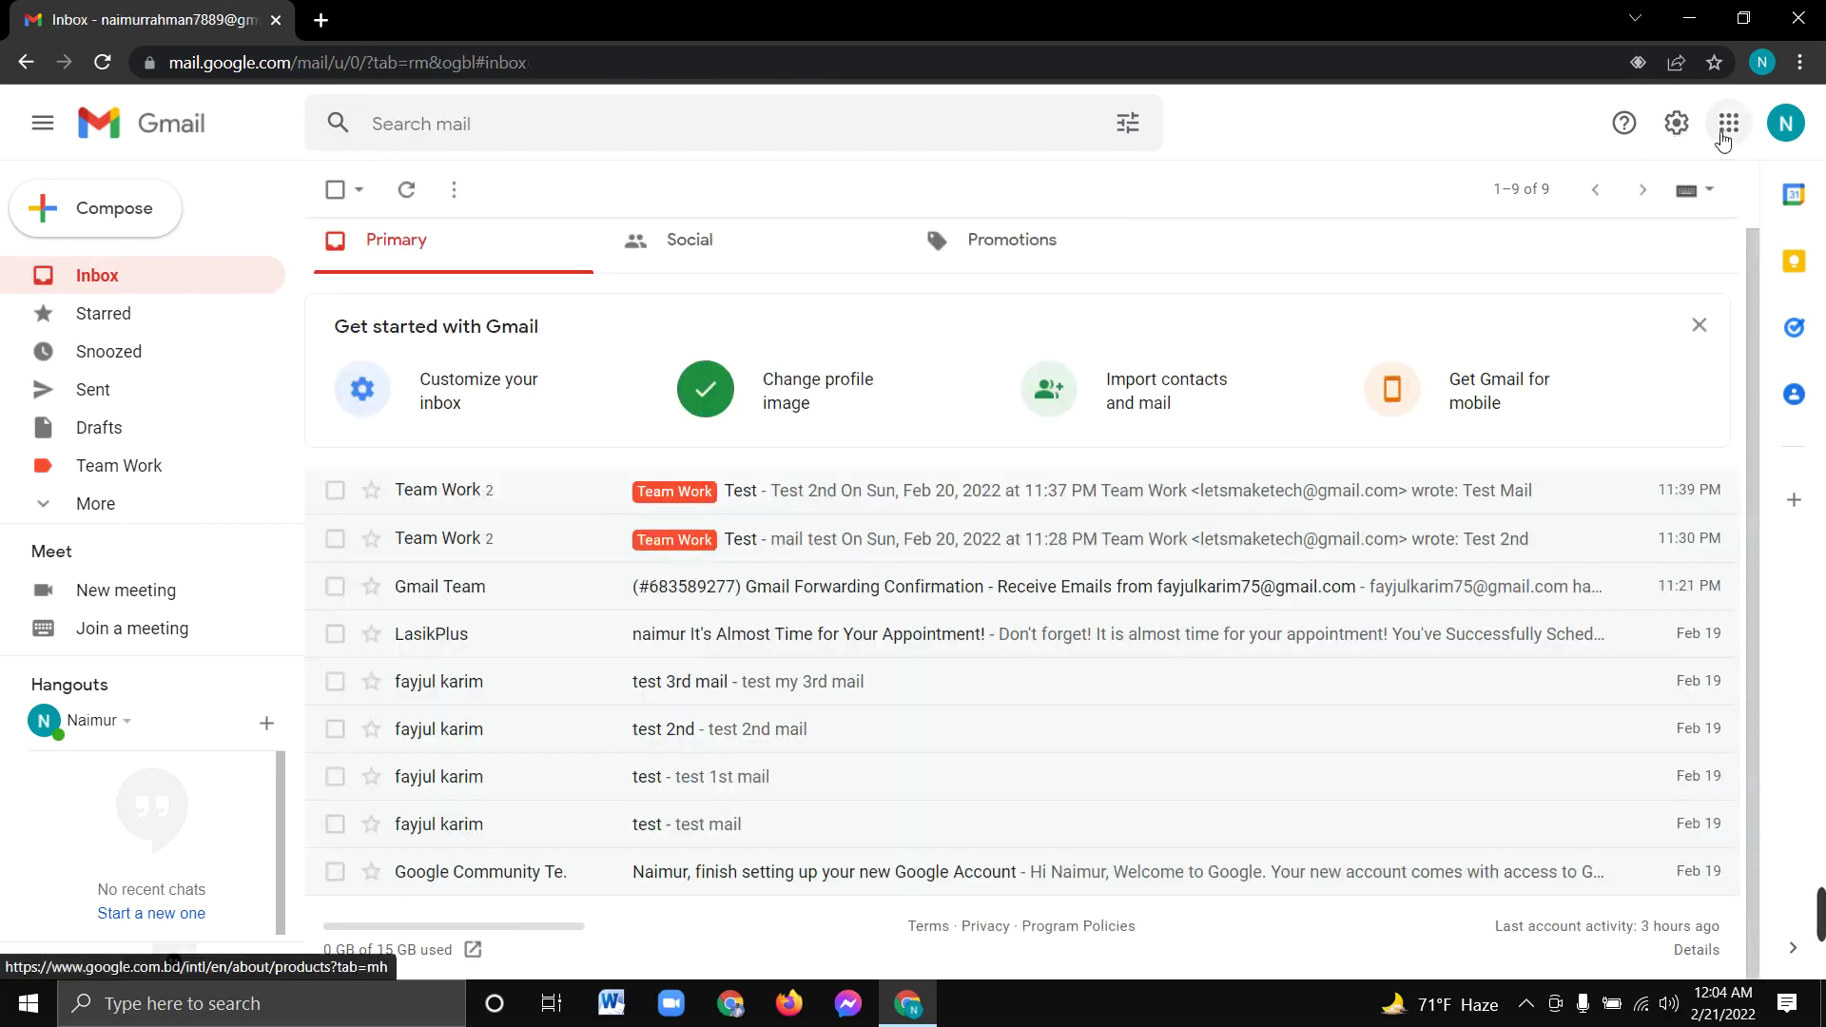
# Step: Start a new filter in the filter settings for messages from the copied sender address and continue to its actions
pyautogui.click(1675, 123)
pyautogui.click(1643, 247)
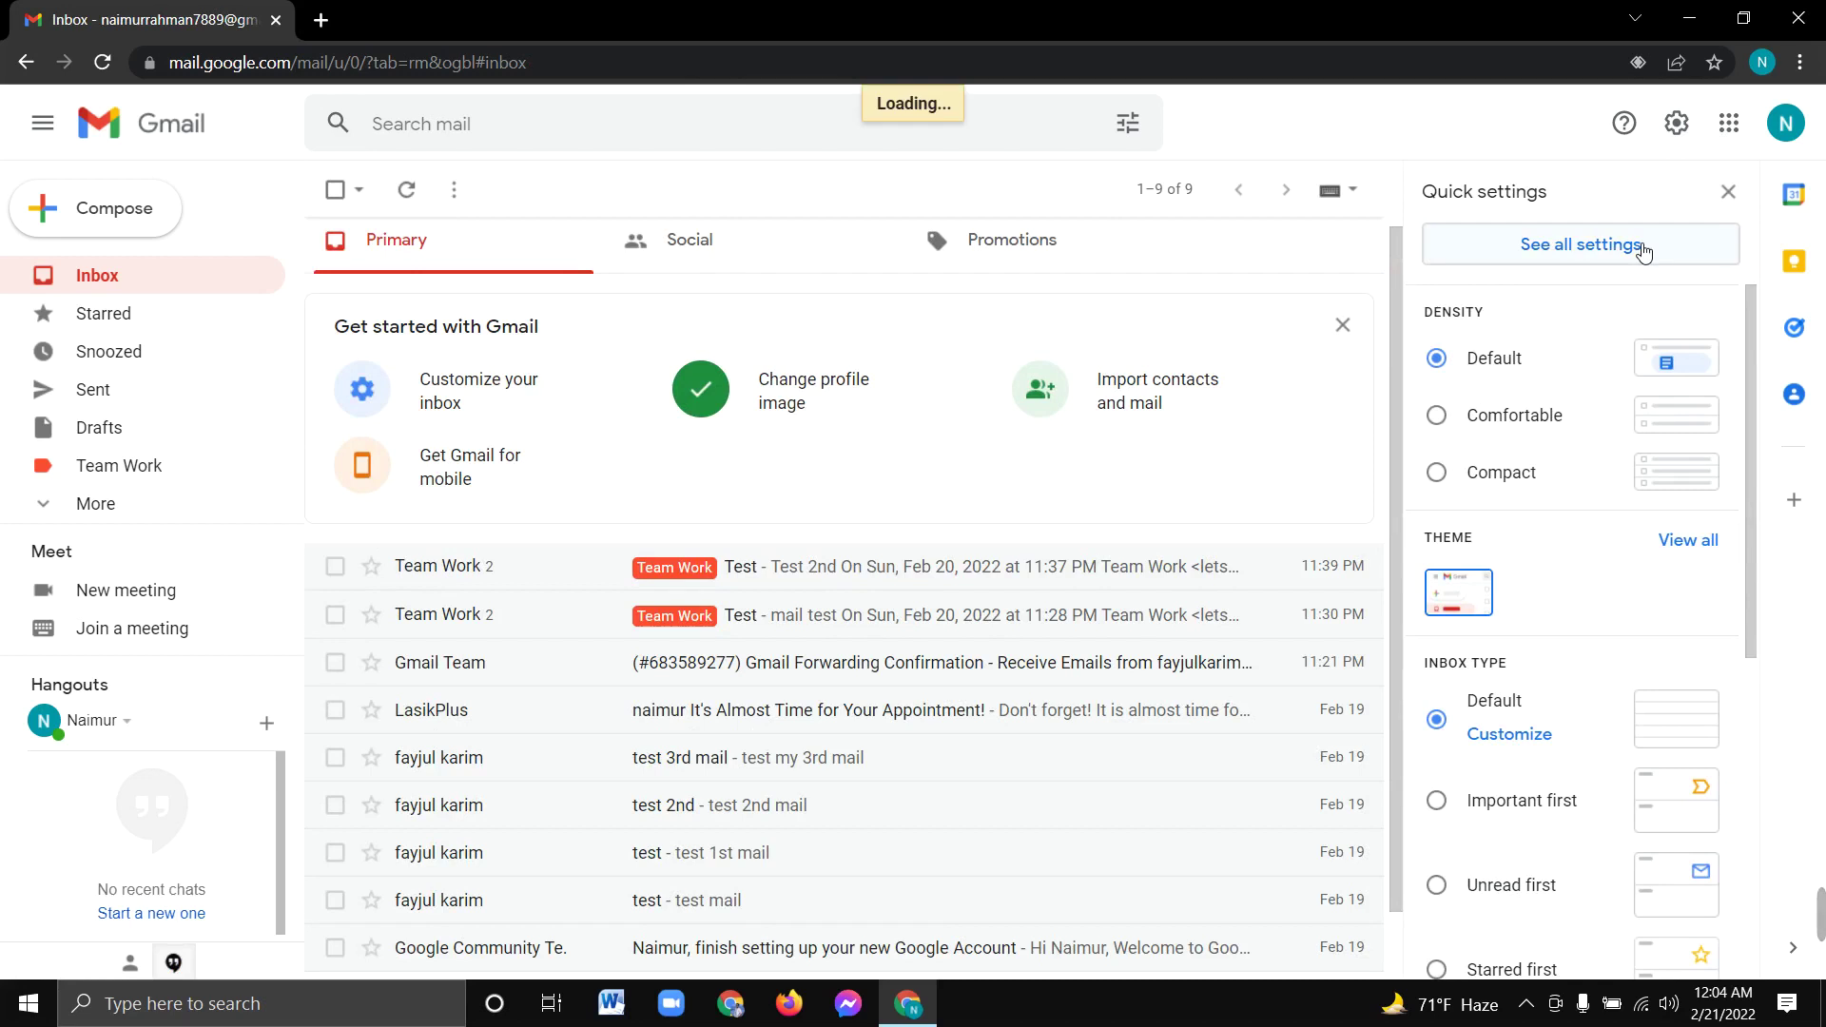
pyautogui.click(864, 277)
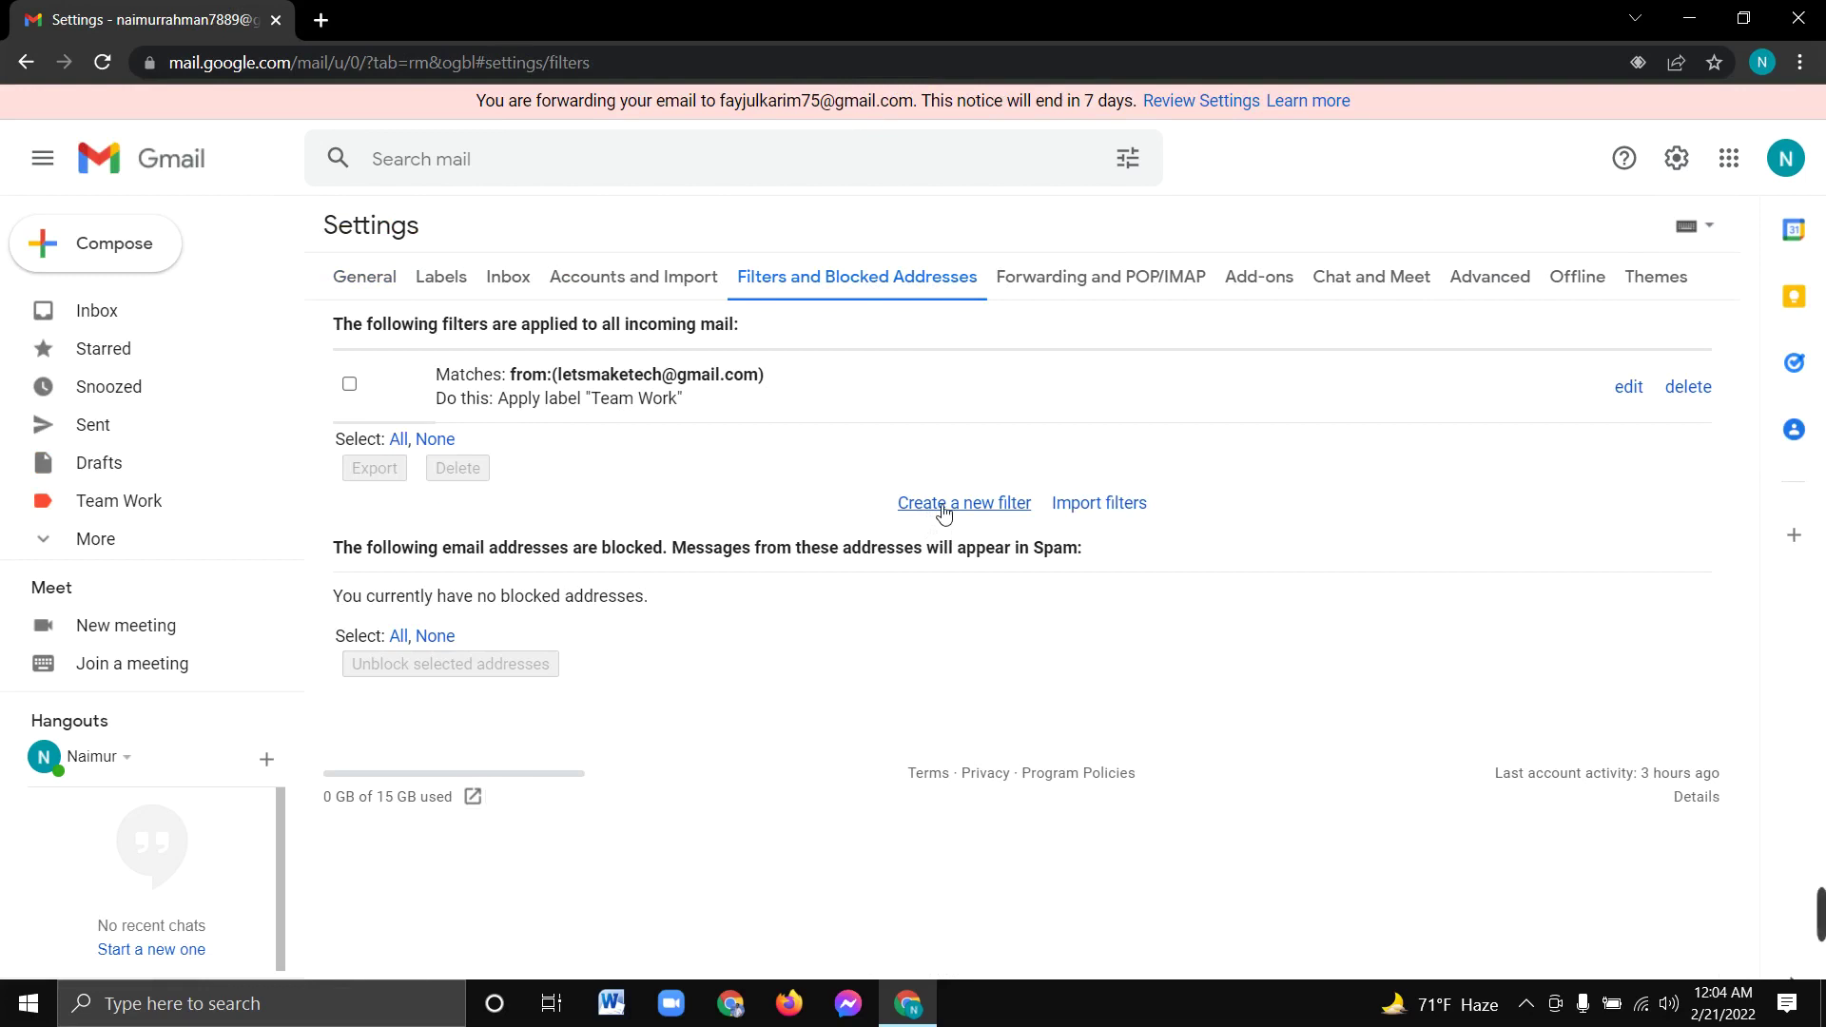
pyautogui.click(944, 507)
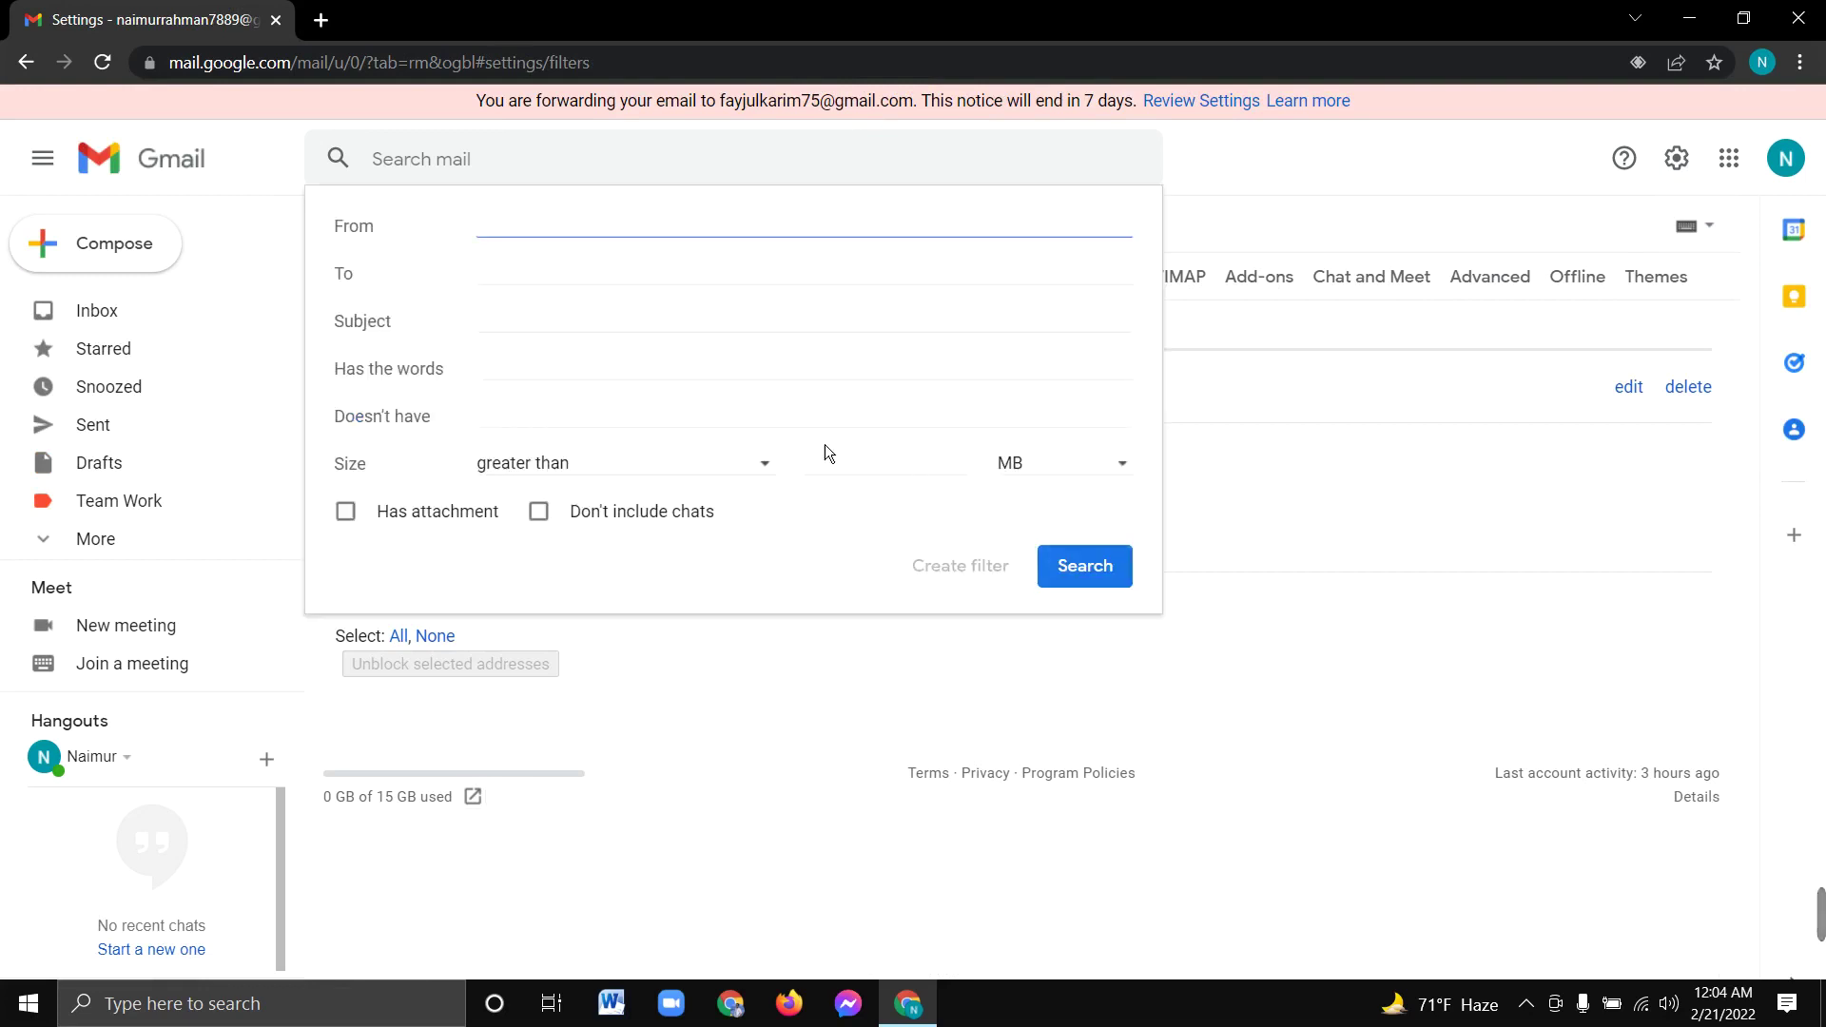
pyautogui.click(639, 227)
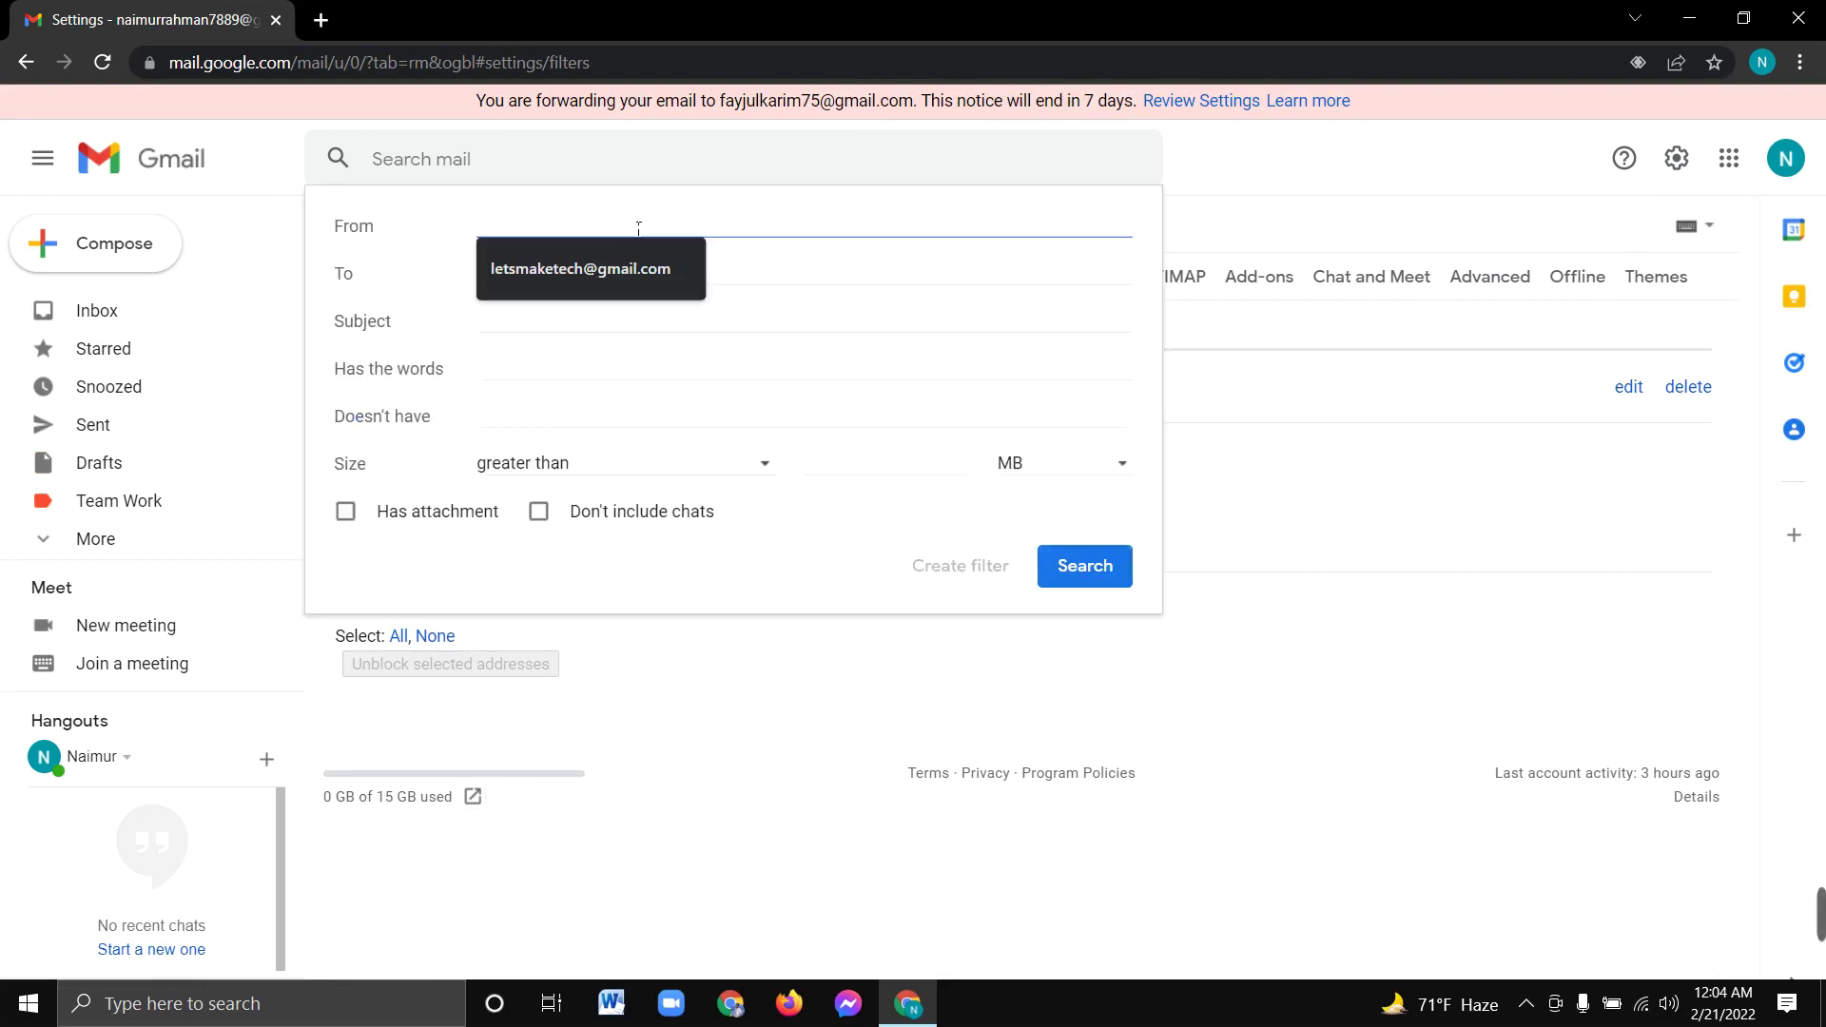
pyautogui.hotkey('ctrl', 'v')
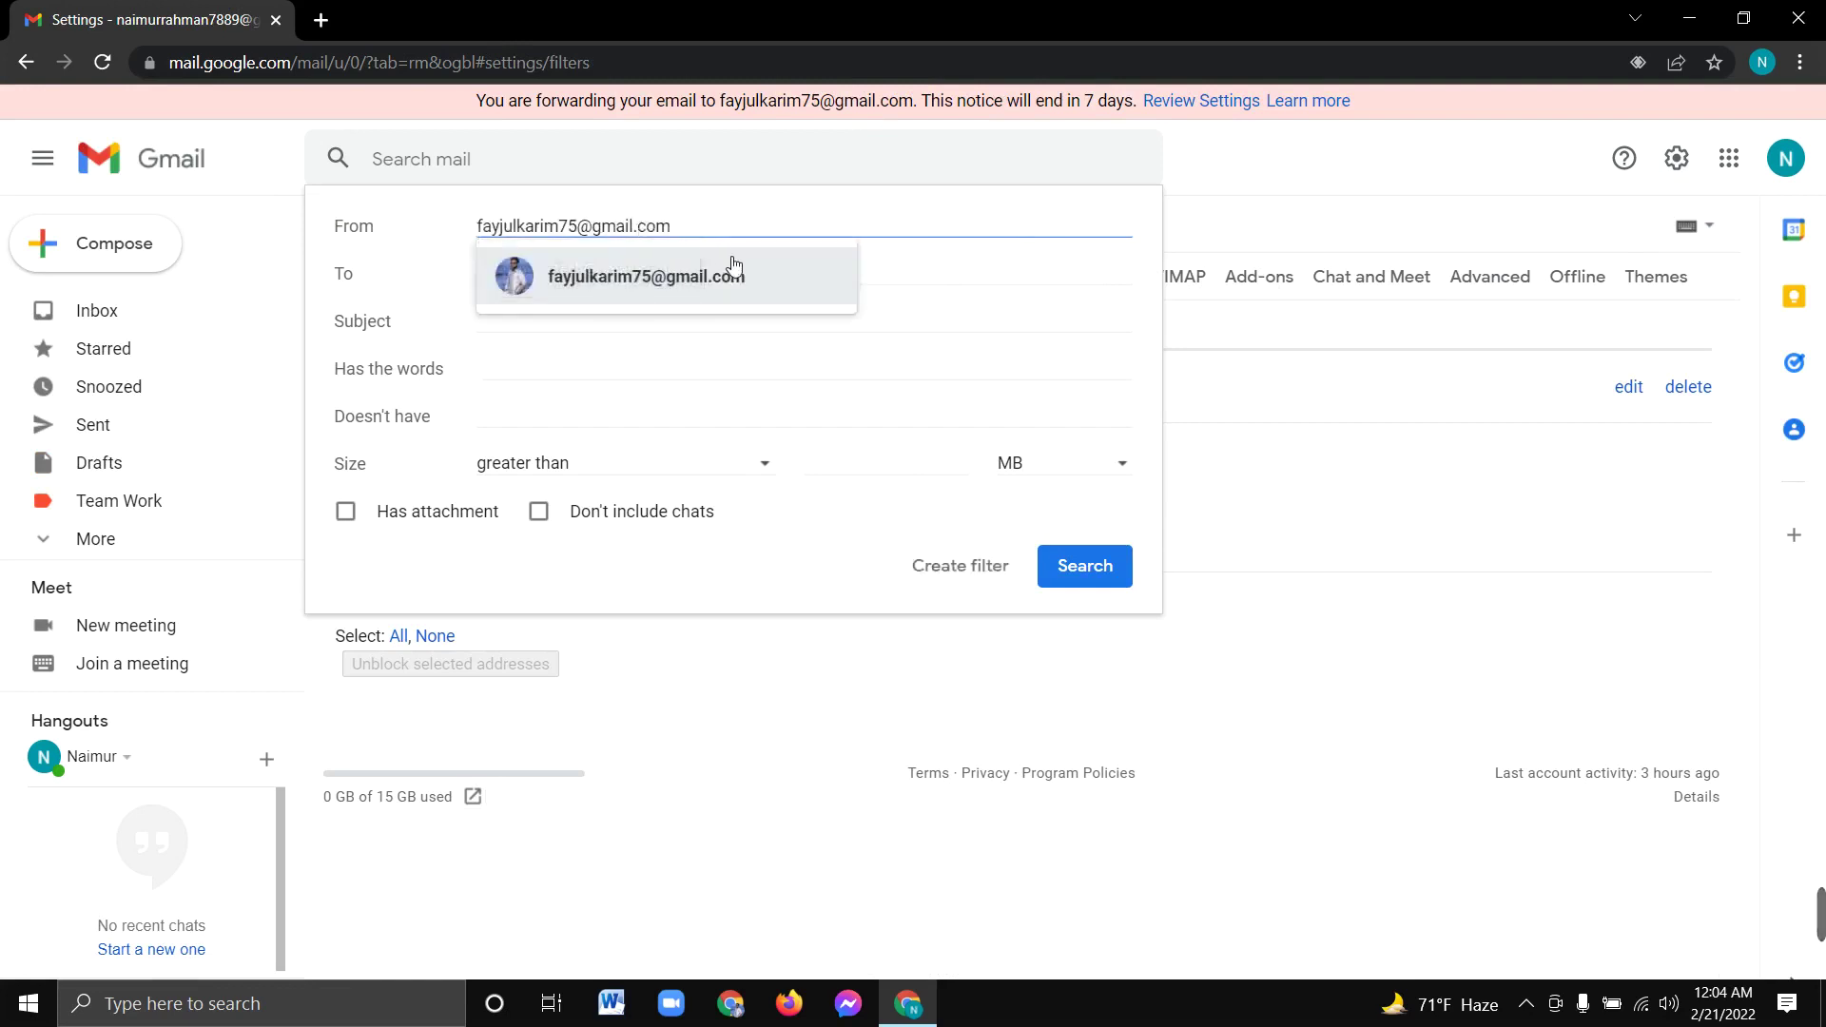
pyautogui.click(970, 558)
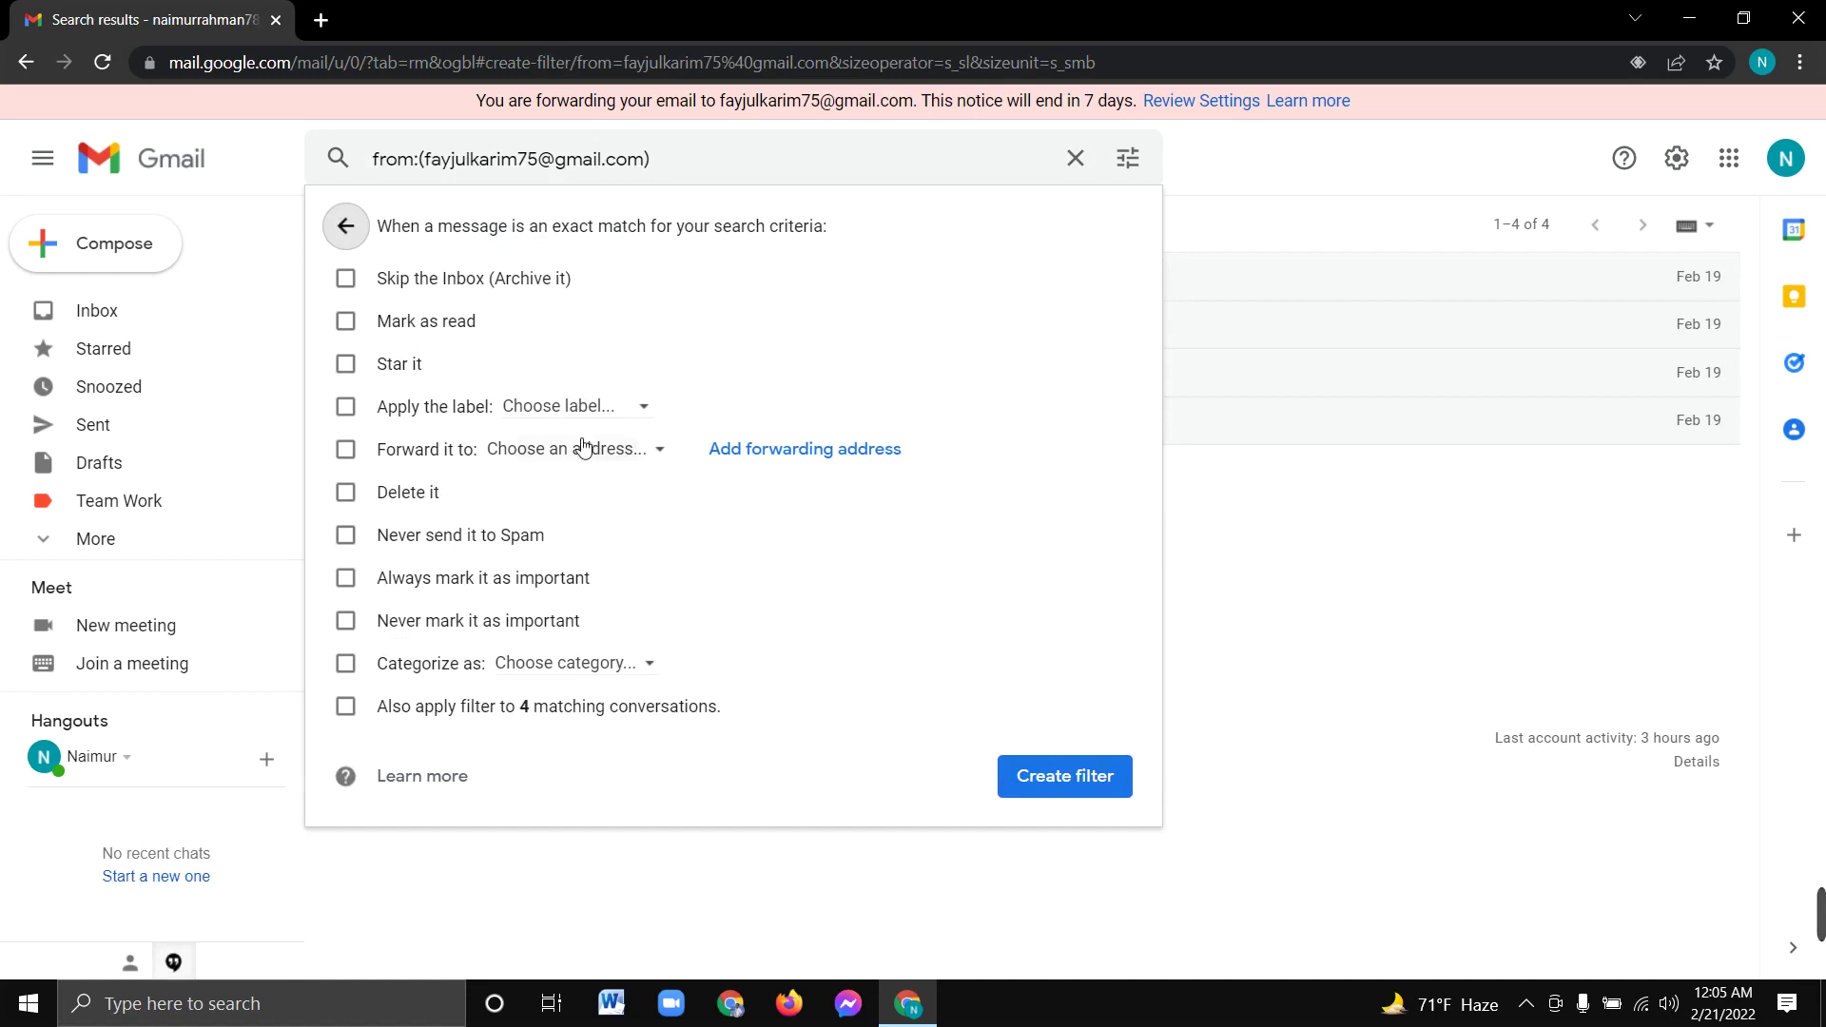
# Step: Create a new label named with the sender's first name as the filter's applied label, and create the filter
pyautogui.click(572, 407)
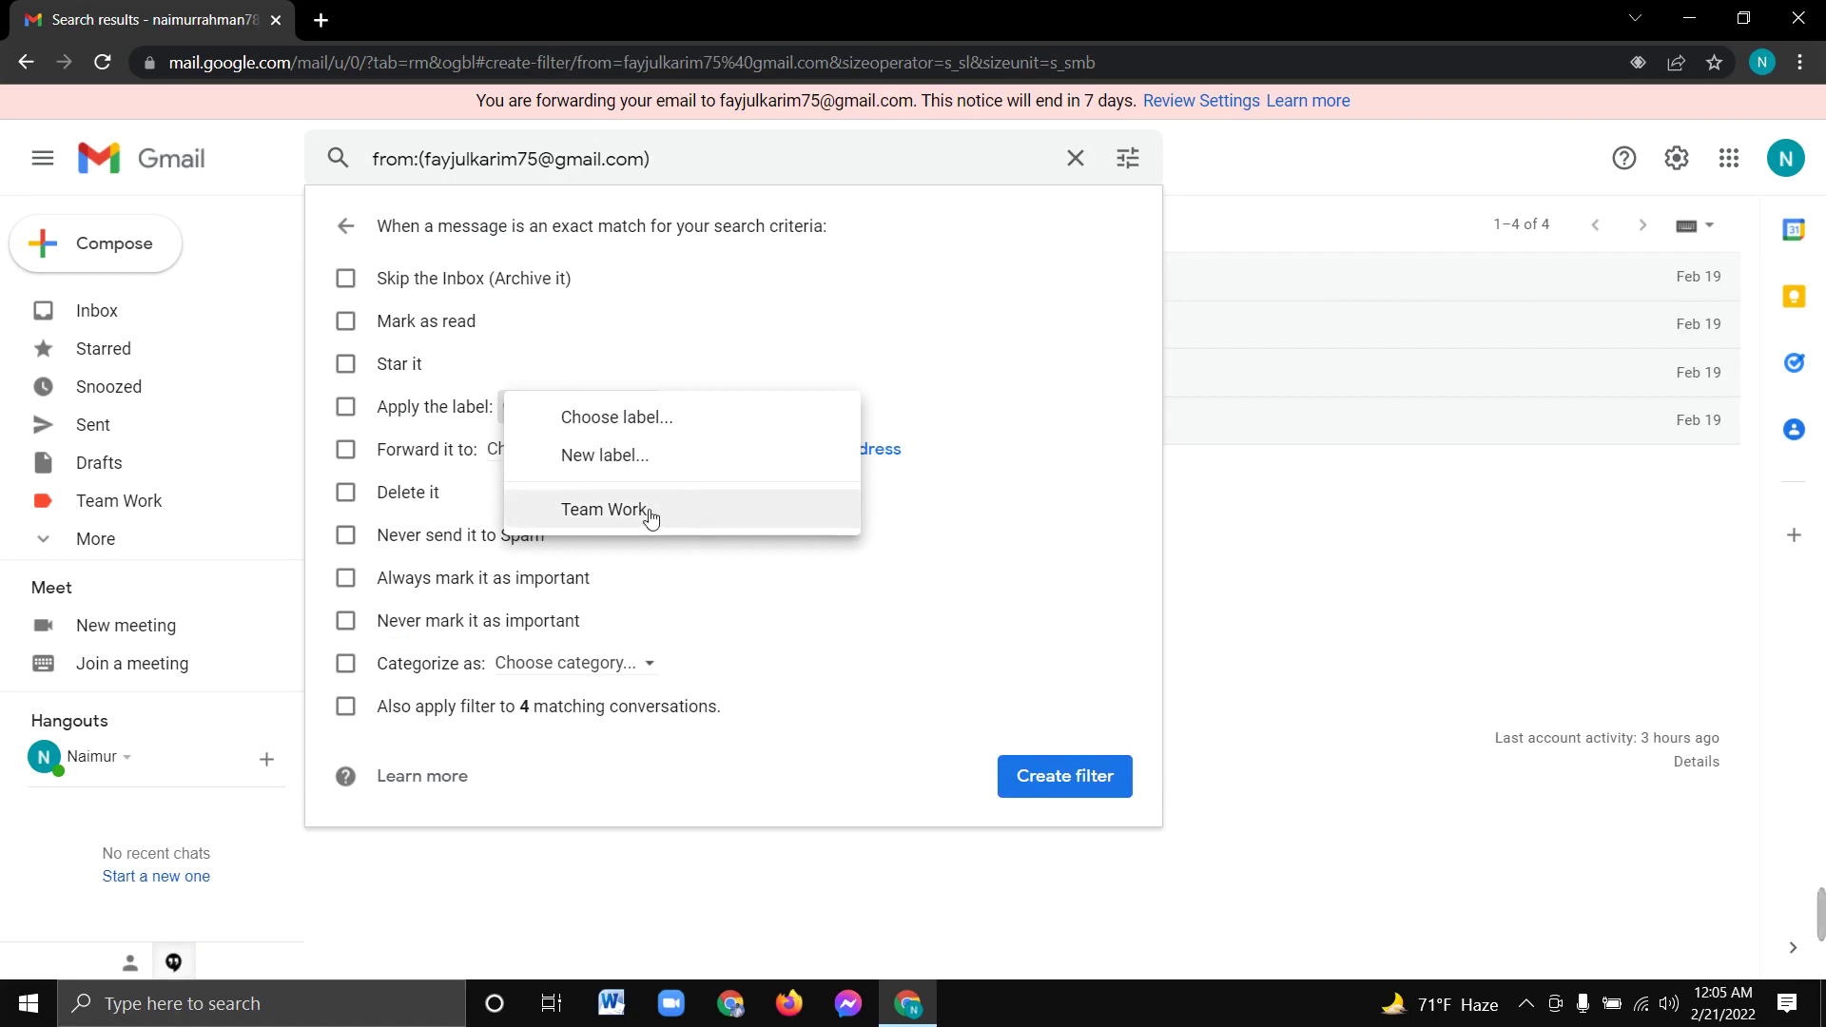
pyautogui.click(602, 459)
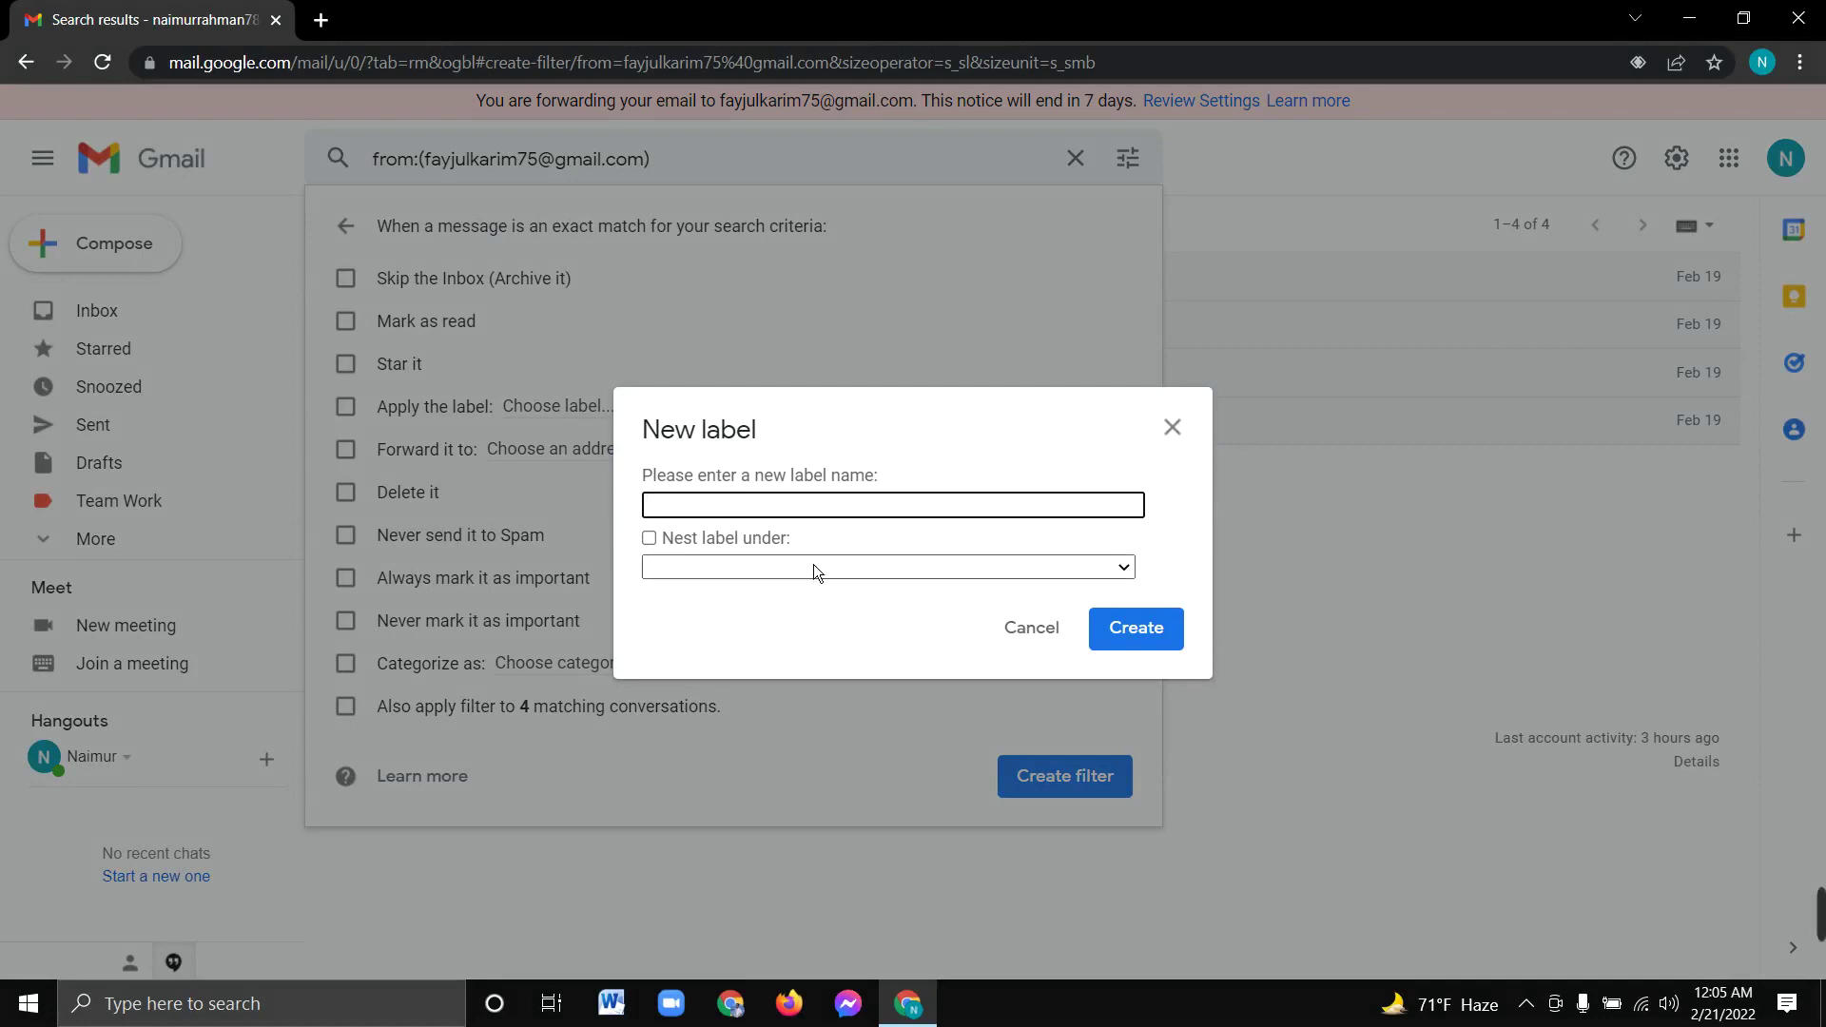
pyautogui.write('Fayjul')
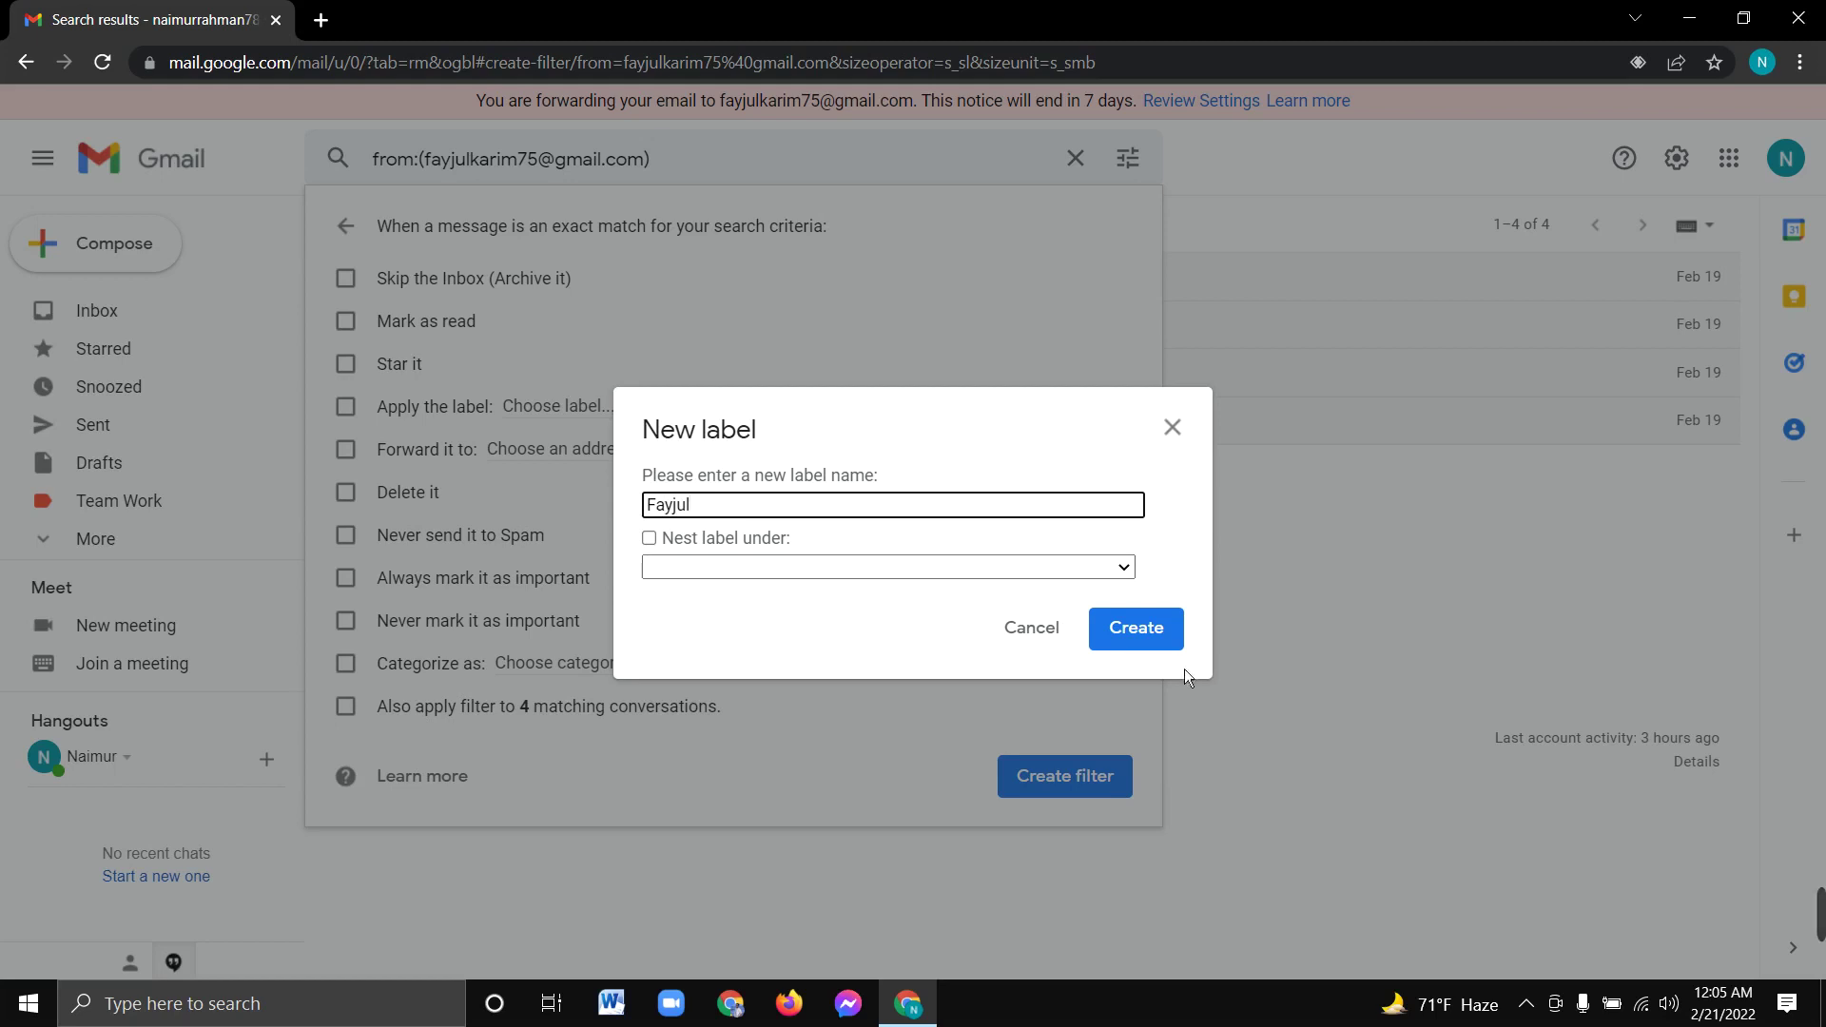
pyautogui.click(1130, 623)
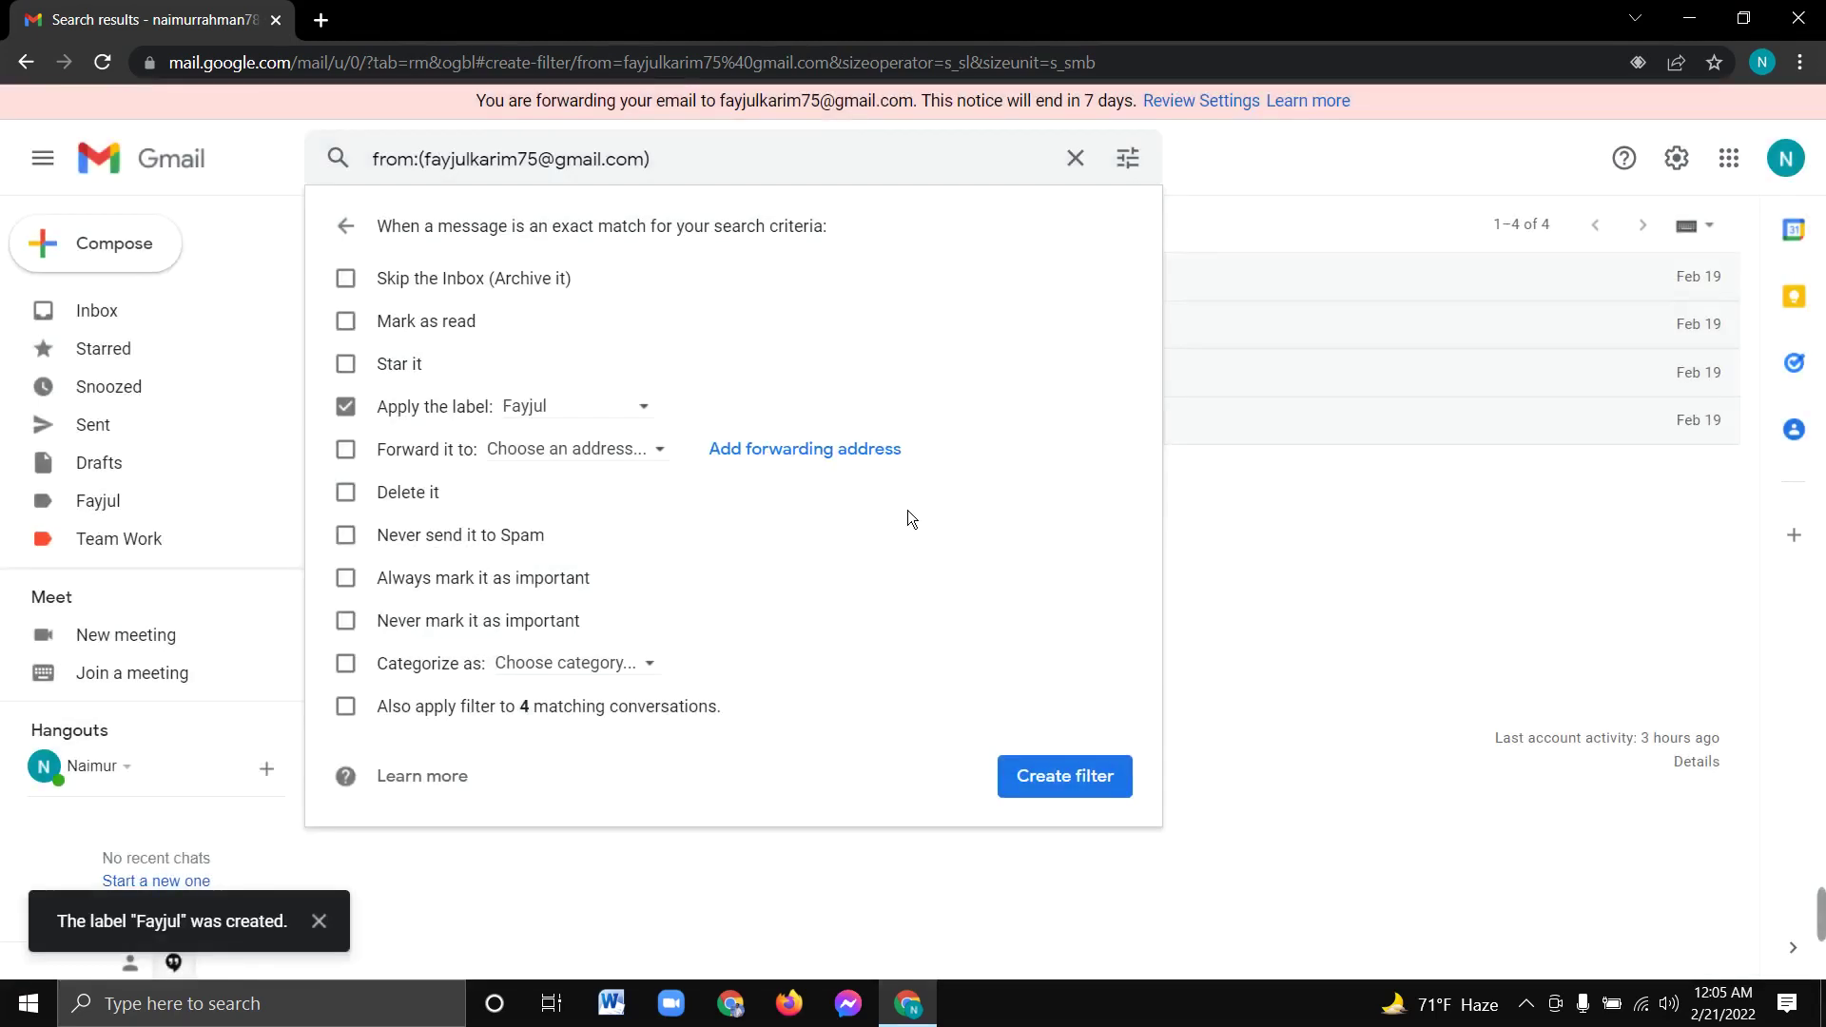
pyautogui.click(1065, 778)
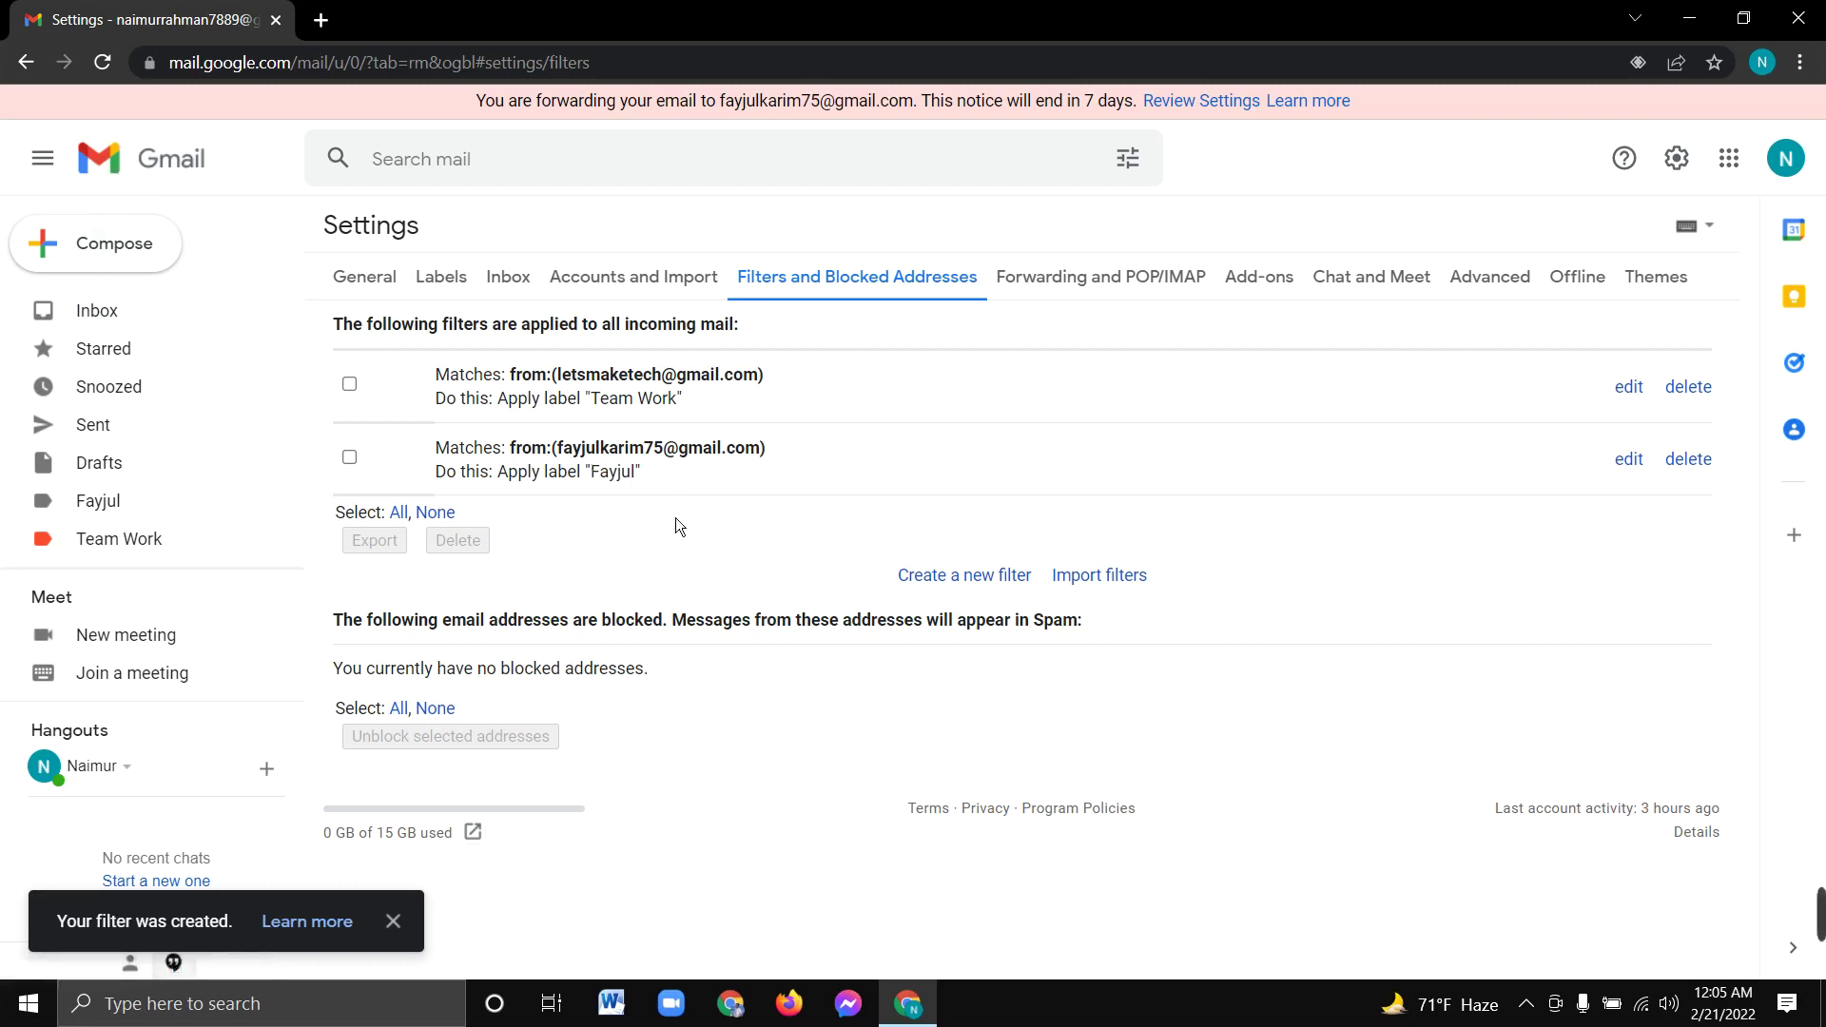
# Step: View the contents of the second sender's new label and return to the inbox
pyautogui.scroll(-1, 149, 495)
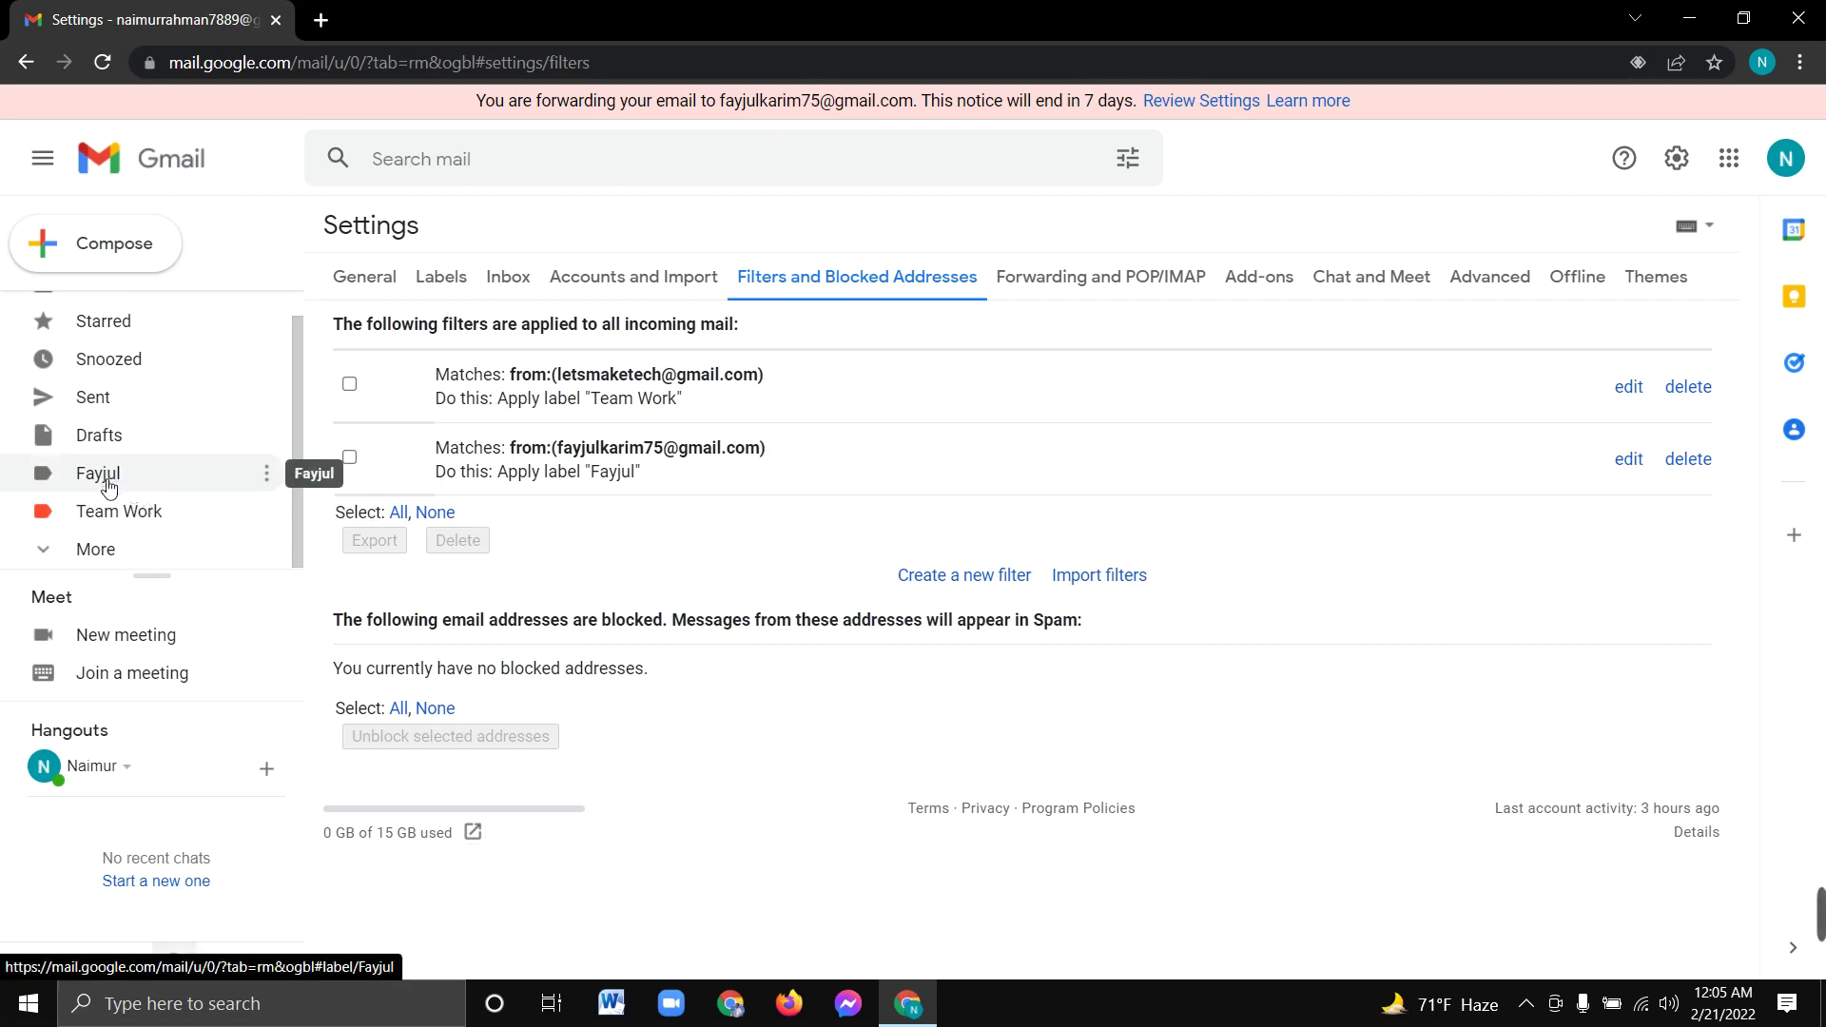
pyautogui.click(162, 478)
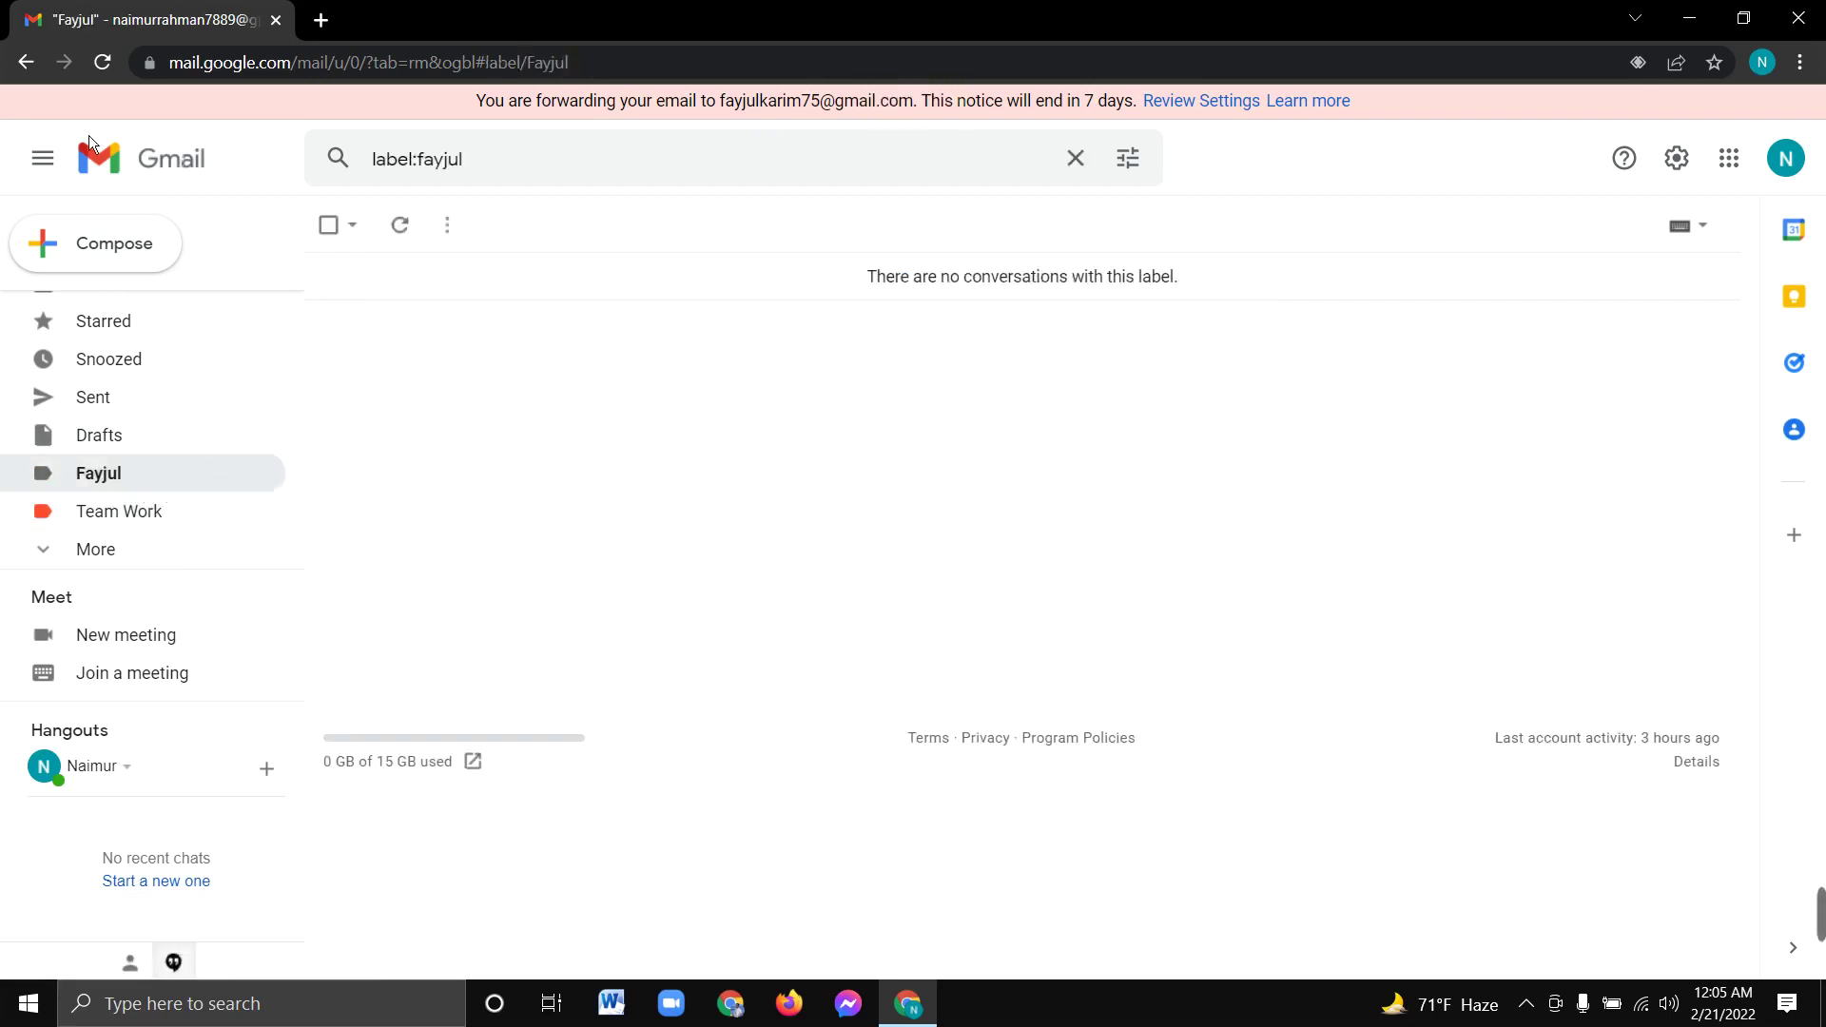
pyautogui.click(123, 160)
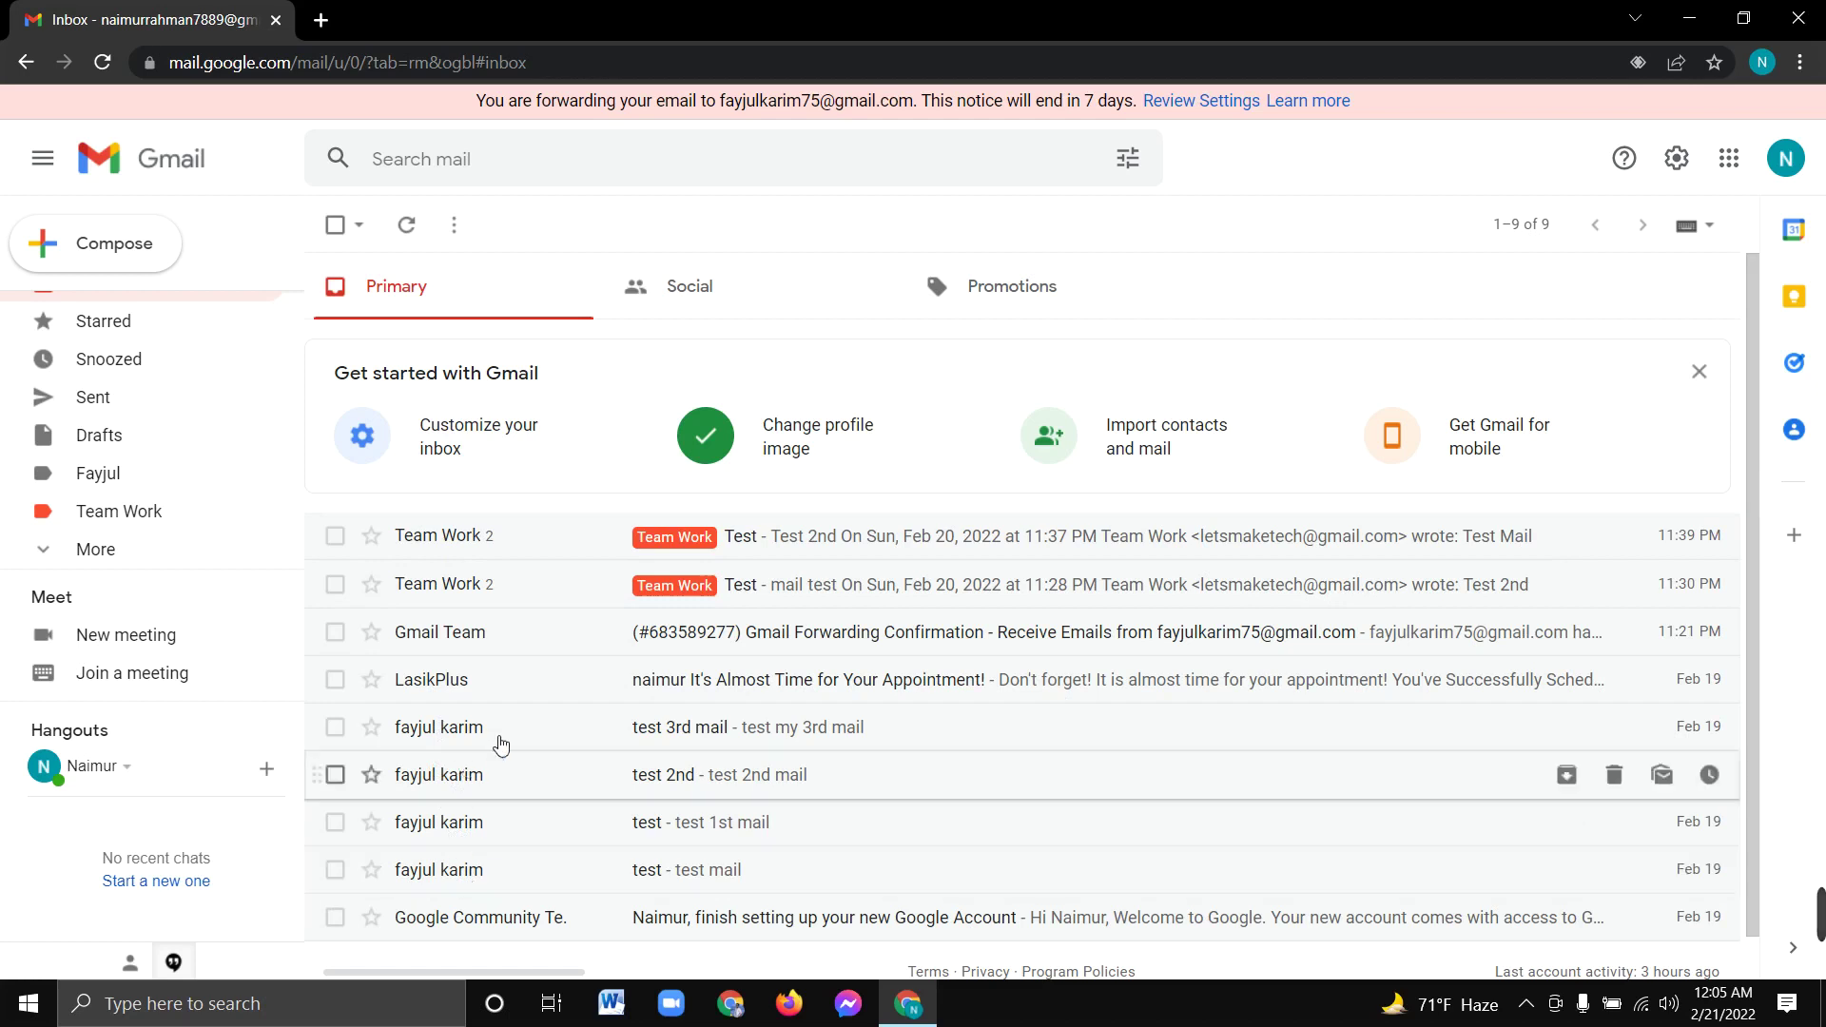
# Step: Open the second sender's filter for editing in the filter settings and search for the messages matching its criteria
pyautogui.click(1676, 158)
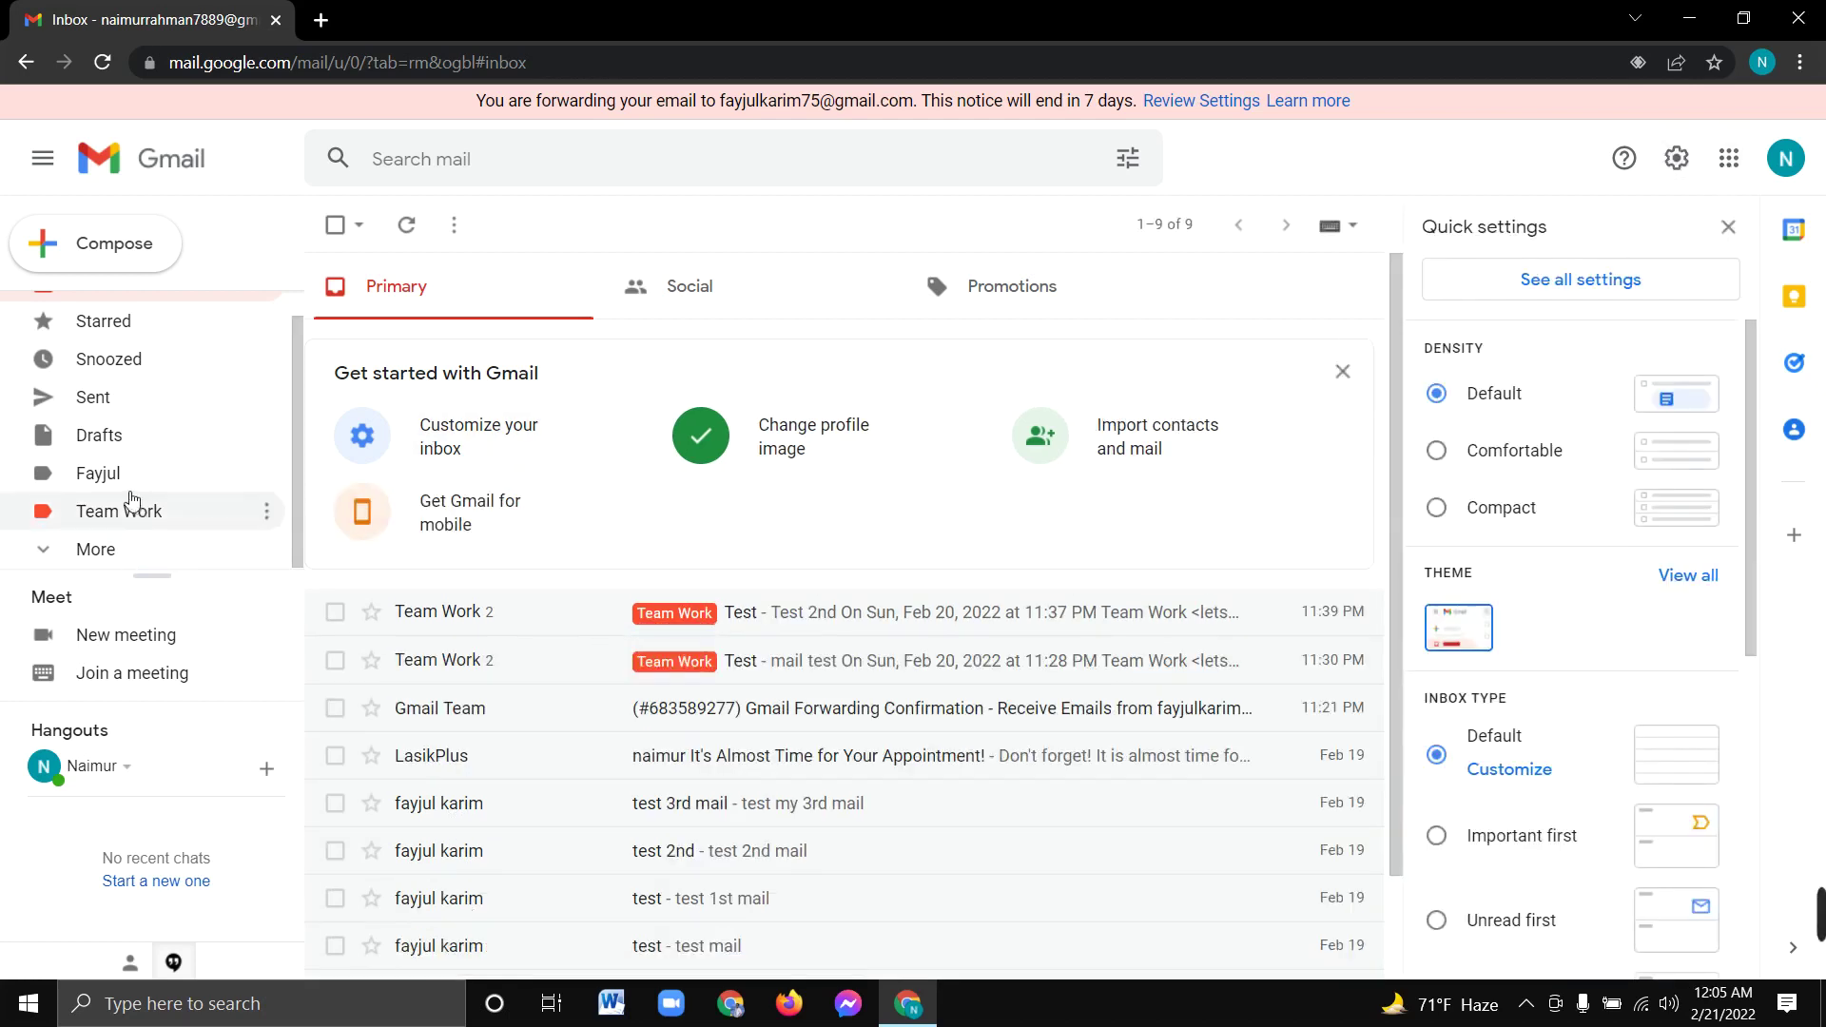
pyautogui.click(1640, 276)
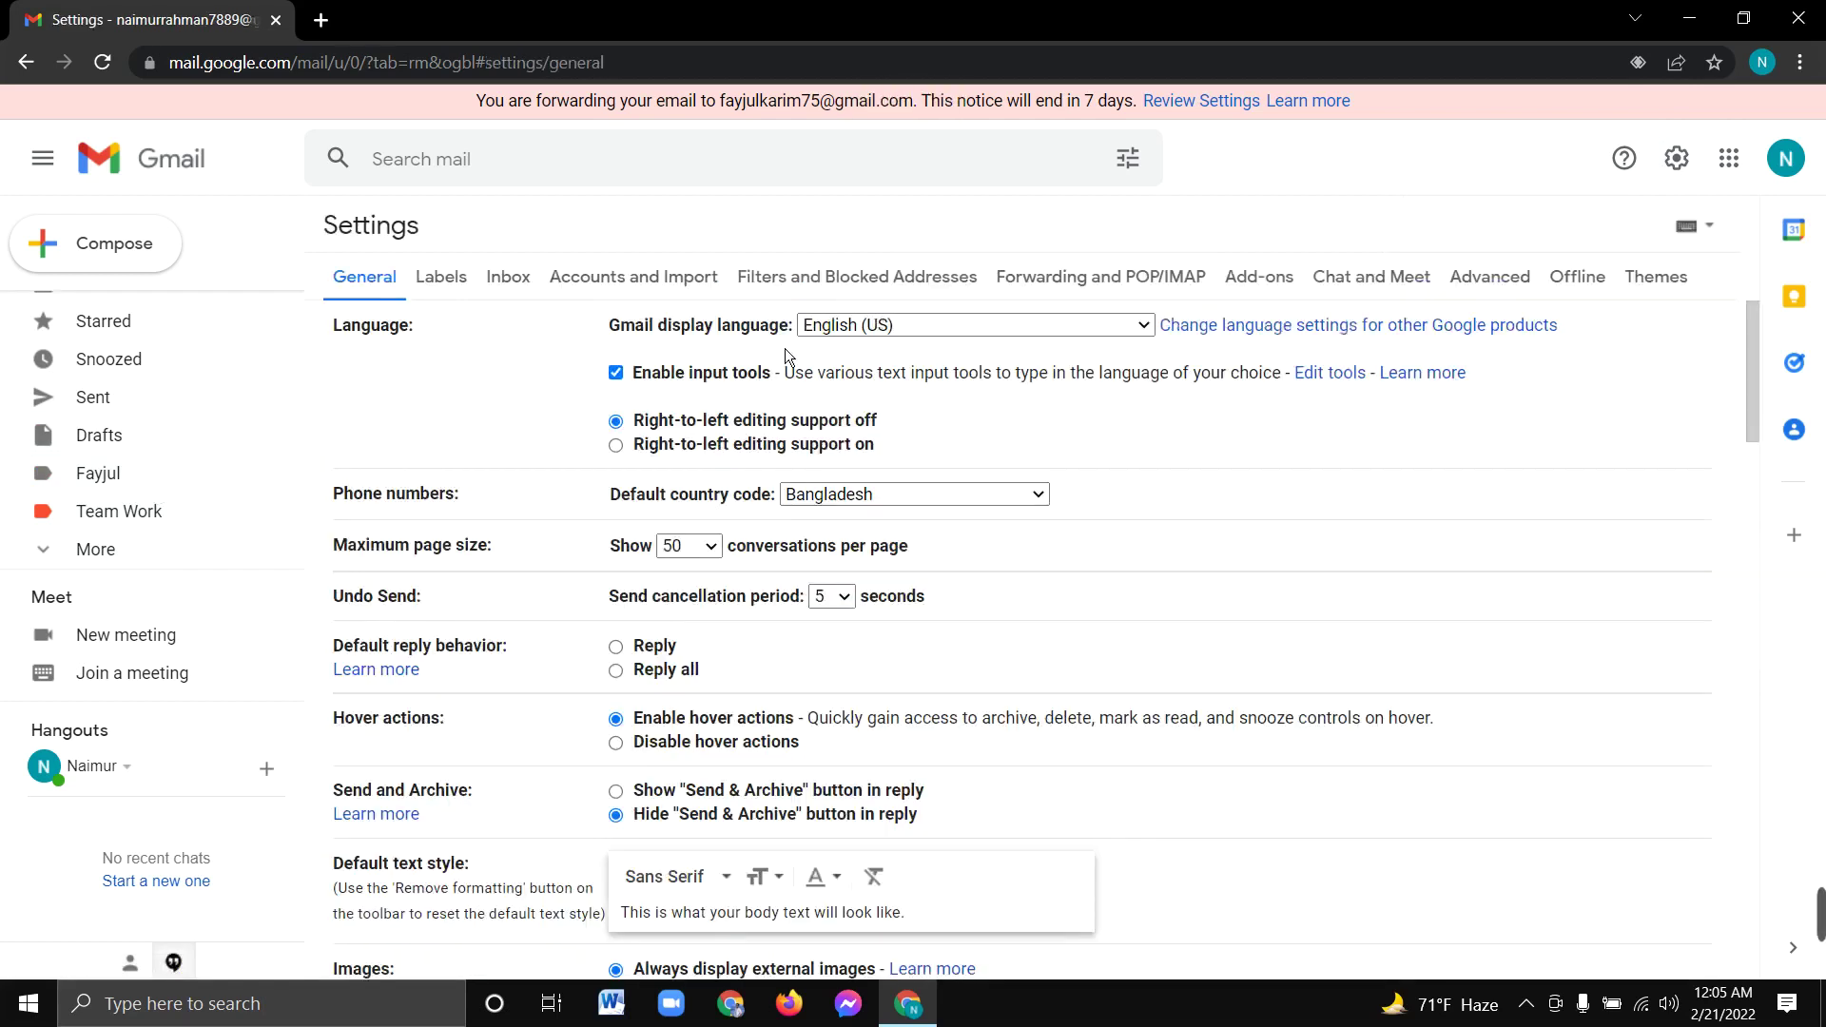
pyautogui.click(849, 283)
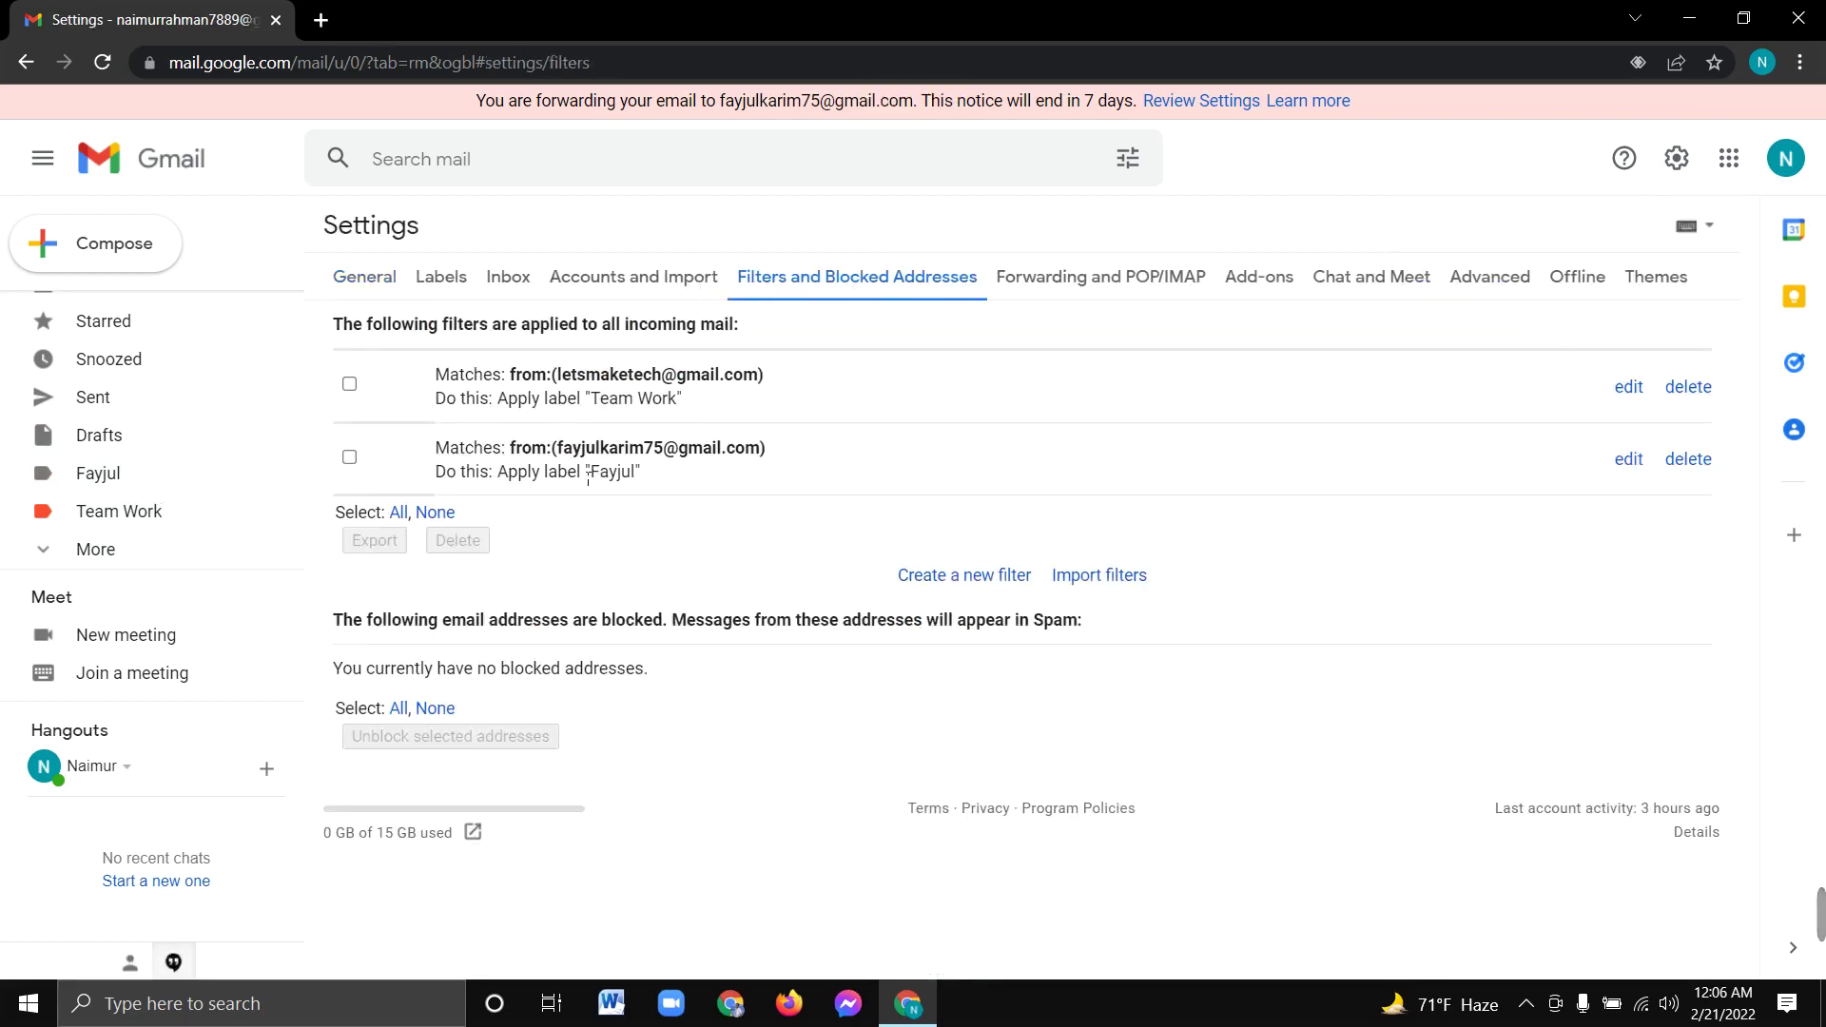
pyautogui.click(1628, 460)
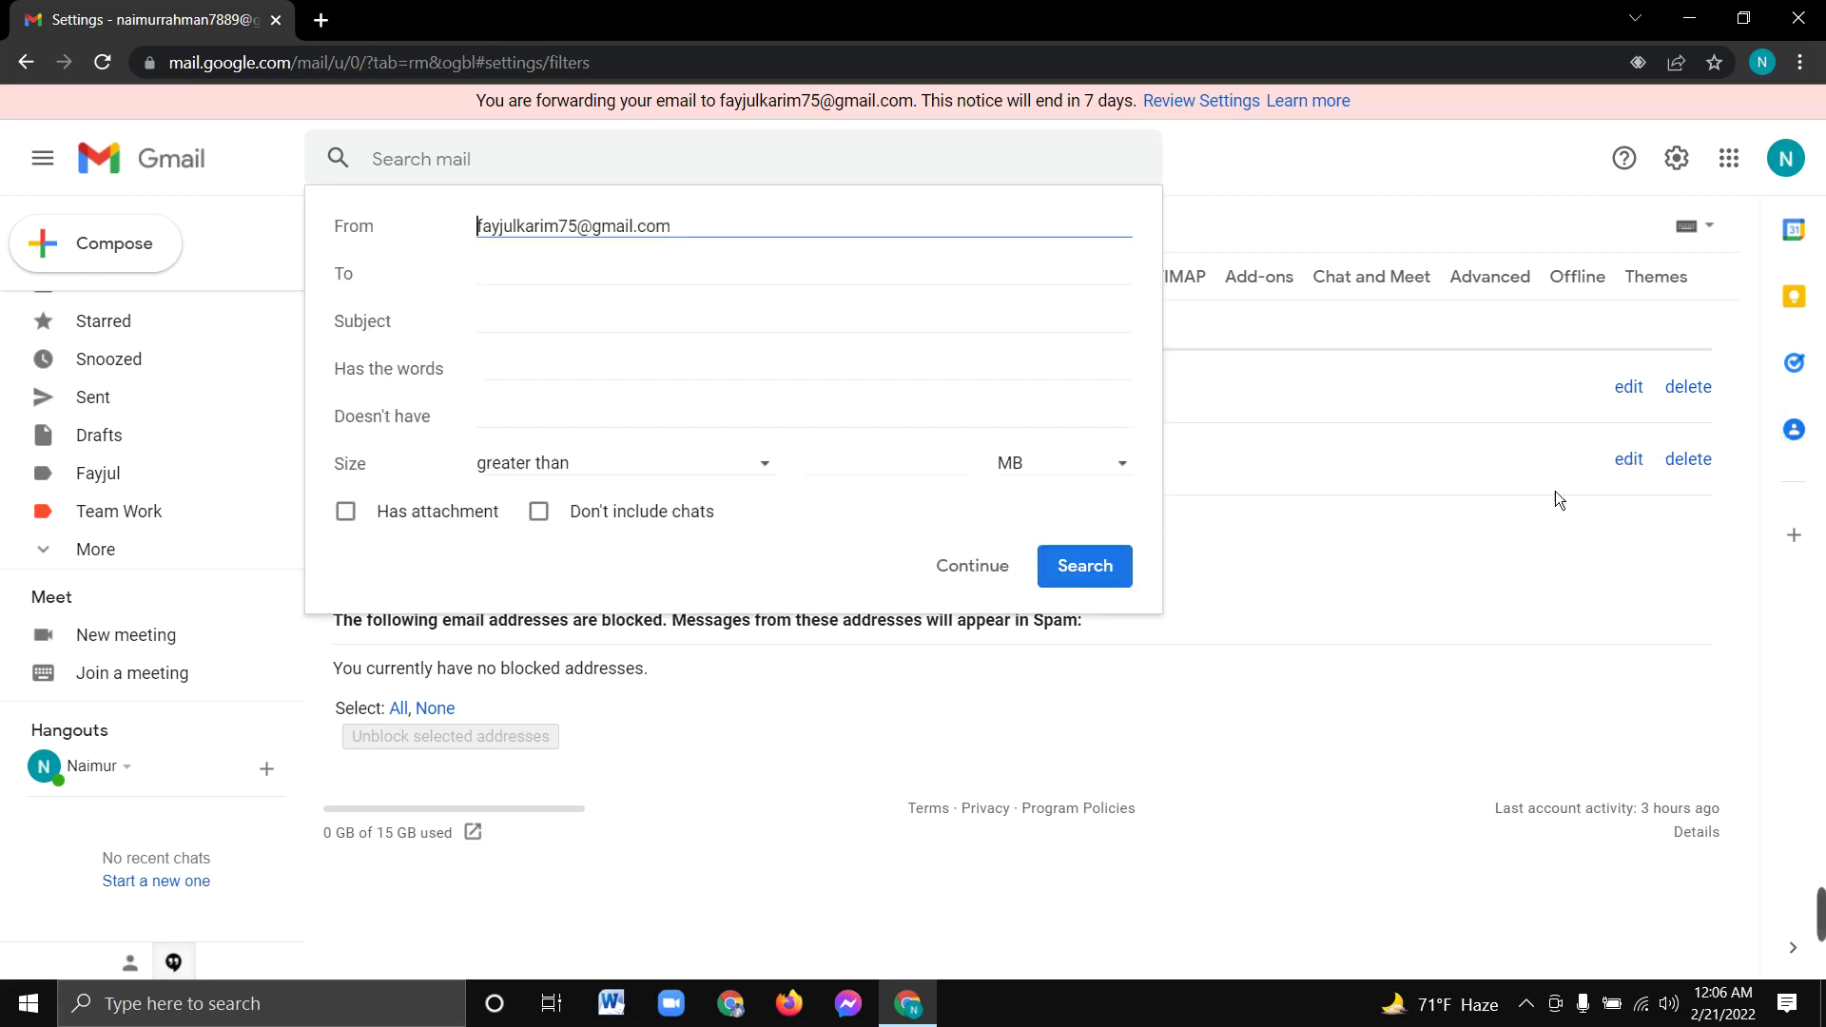
pyautogui.click(1069, 567)
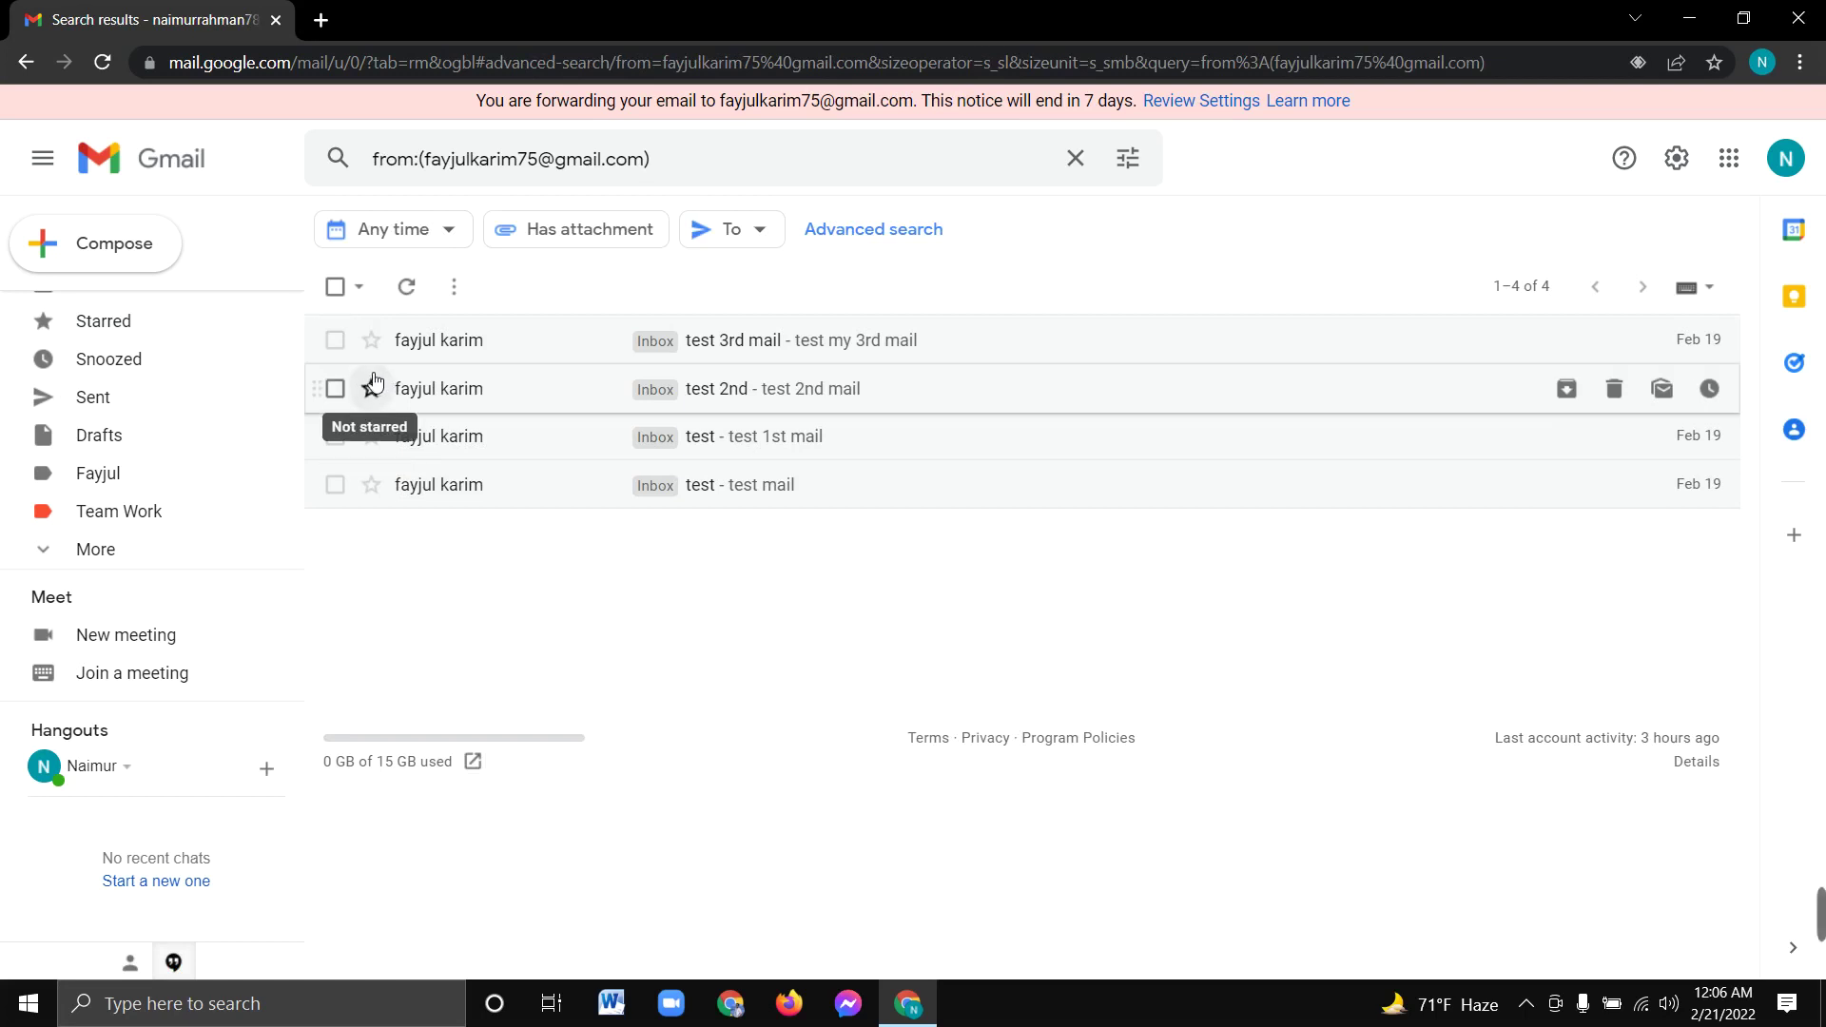
# Step: Apply the second sender's label to all the messages found and return to the inbox
pyautogui.click(335, 287)
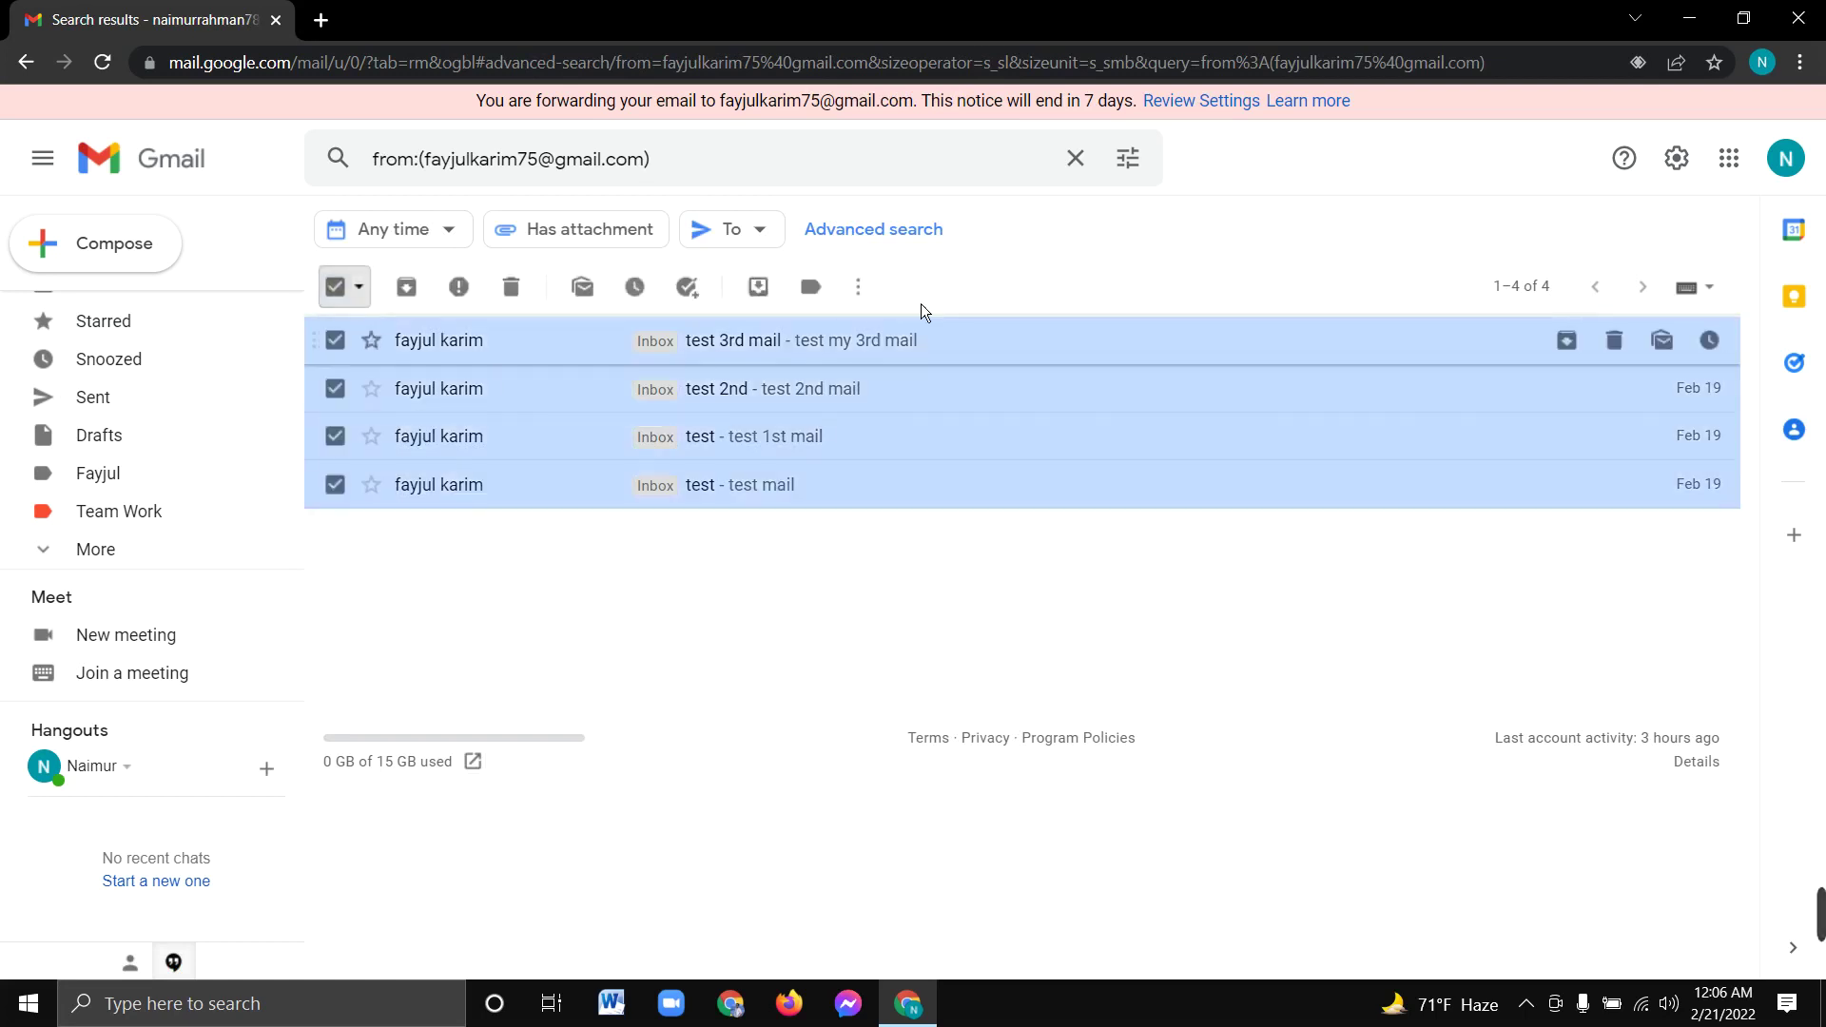
pyautogui.click(813, 291)
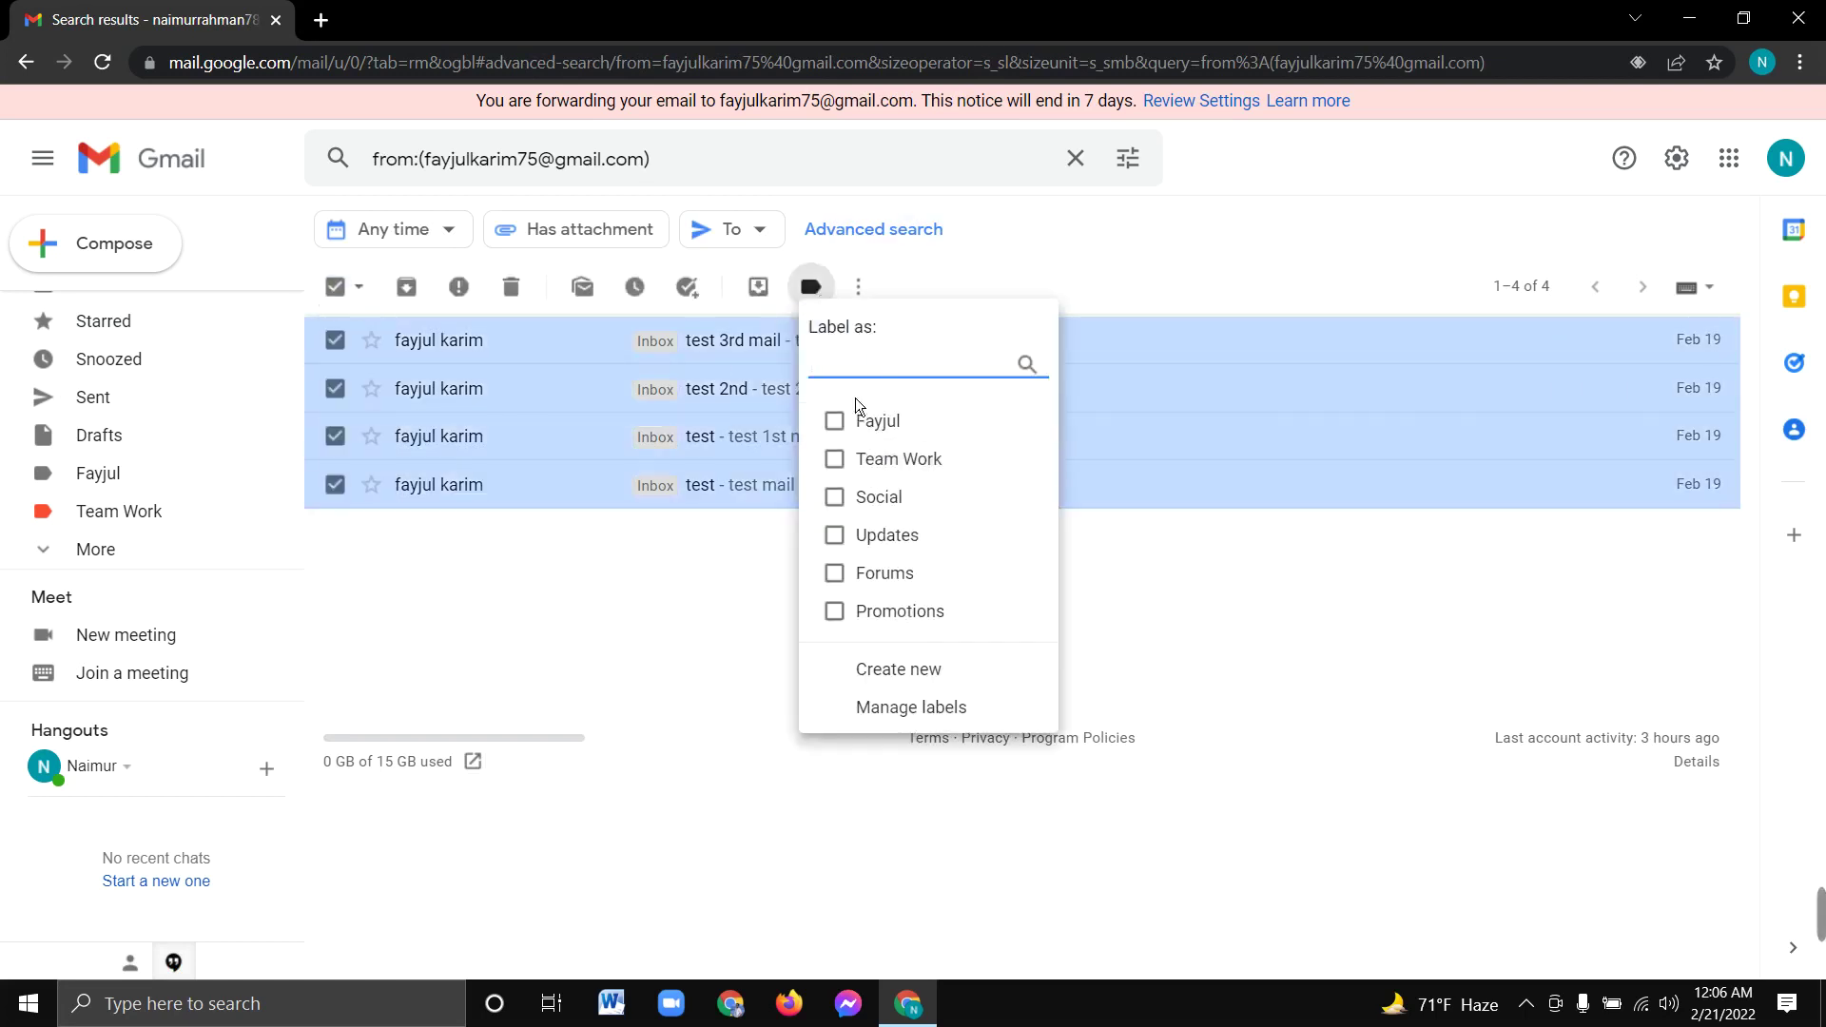
pyautogui.click(889, 420)
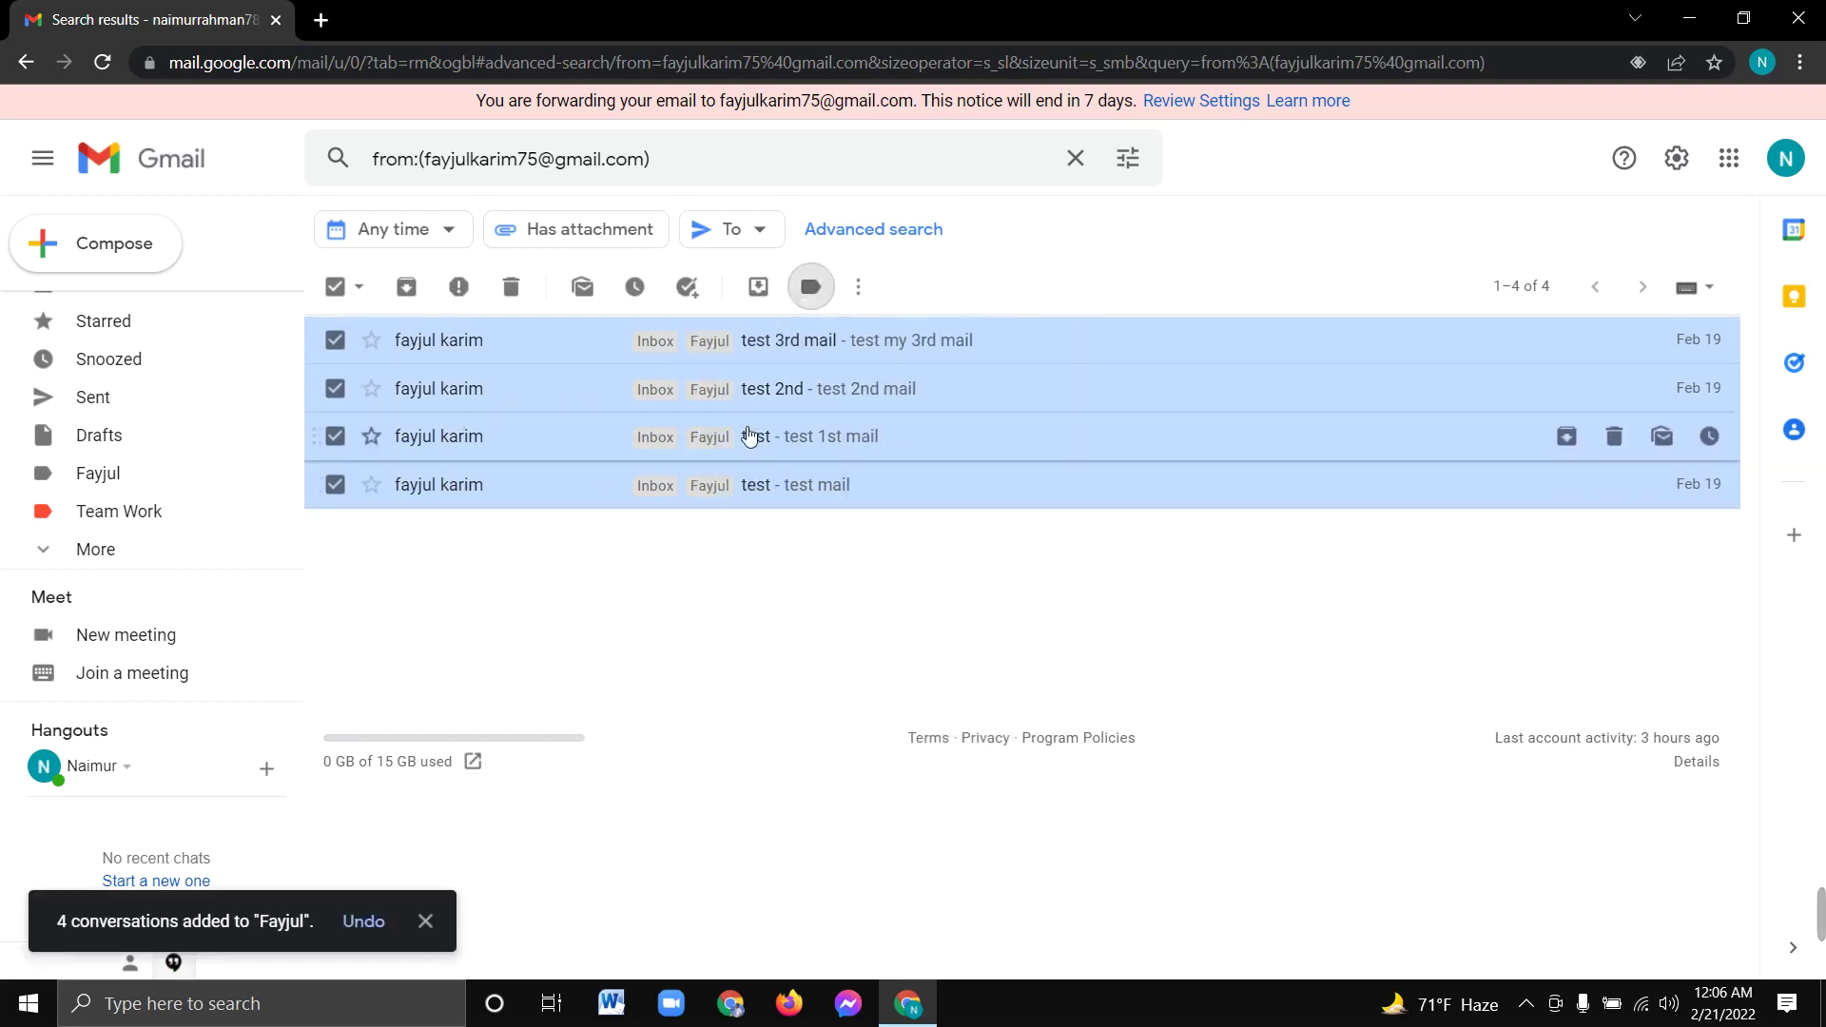
pyautogui.click(167, 163)
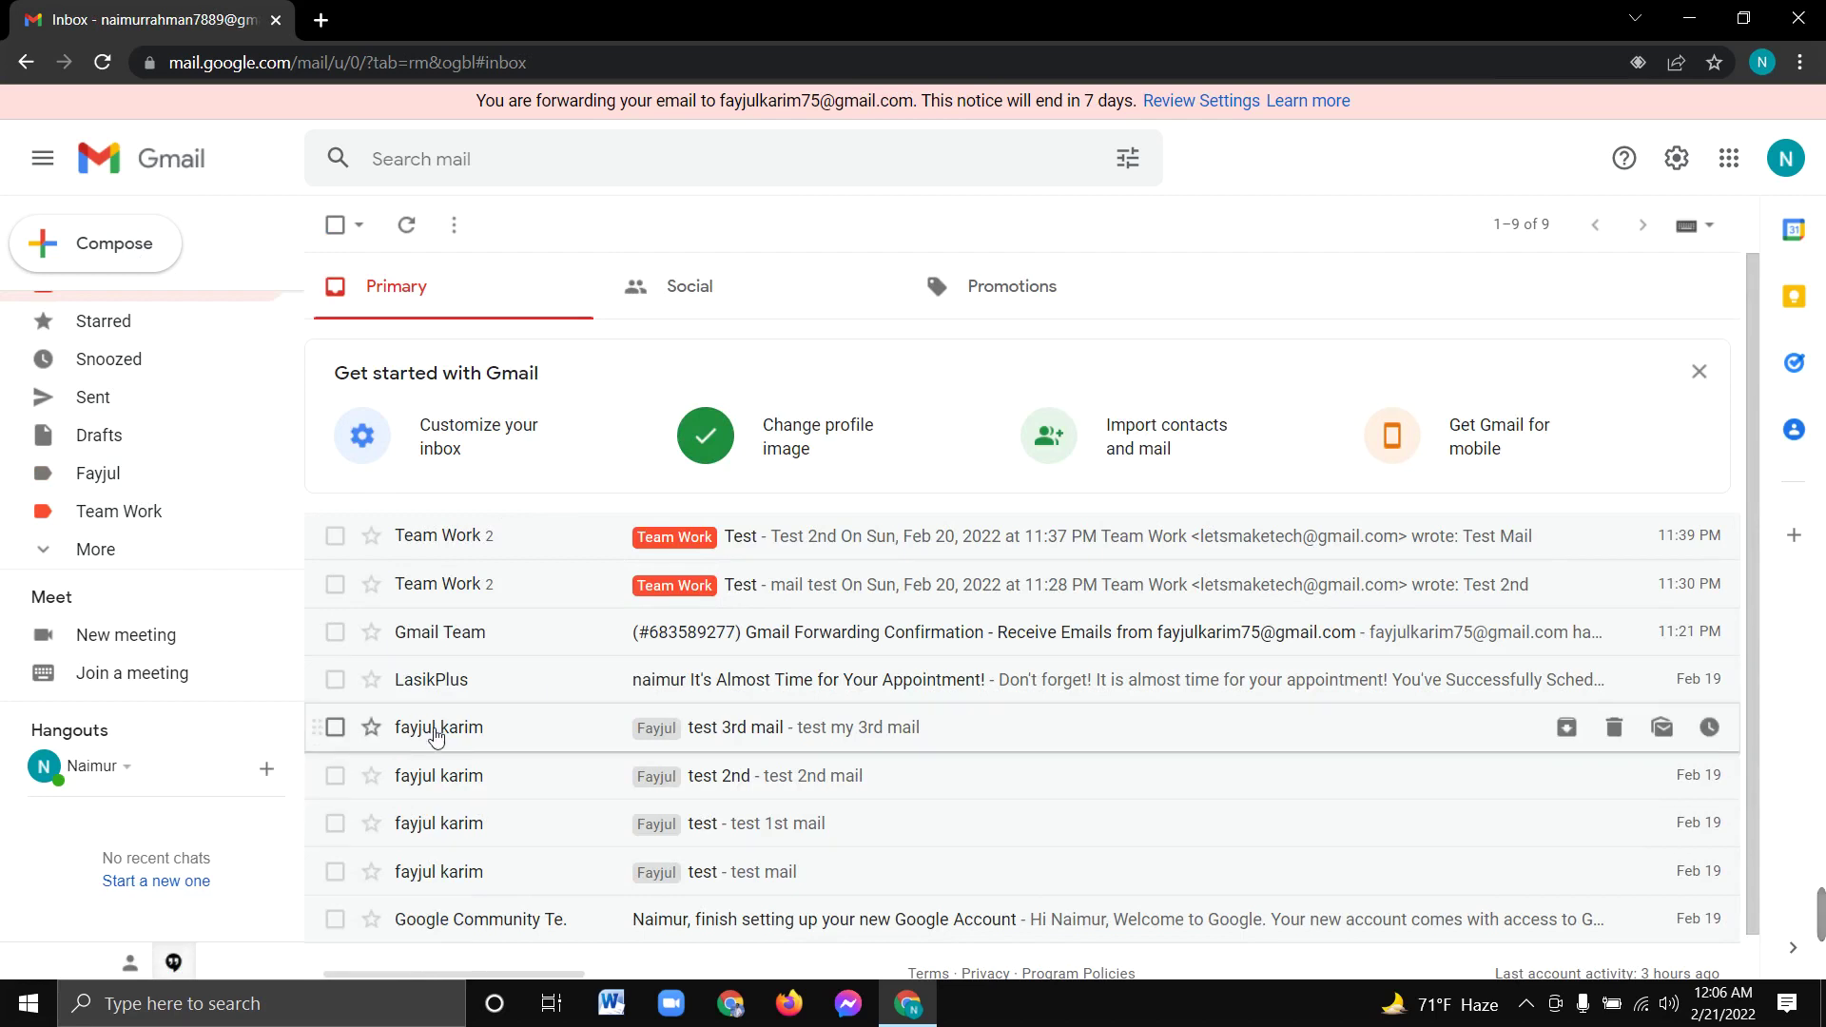
# Step: View the second sender's label, set its color to dark green, and check the colored label on the inbox conversations
pyautogui.click(175, 483)
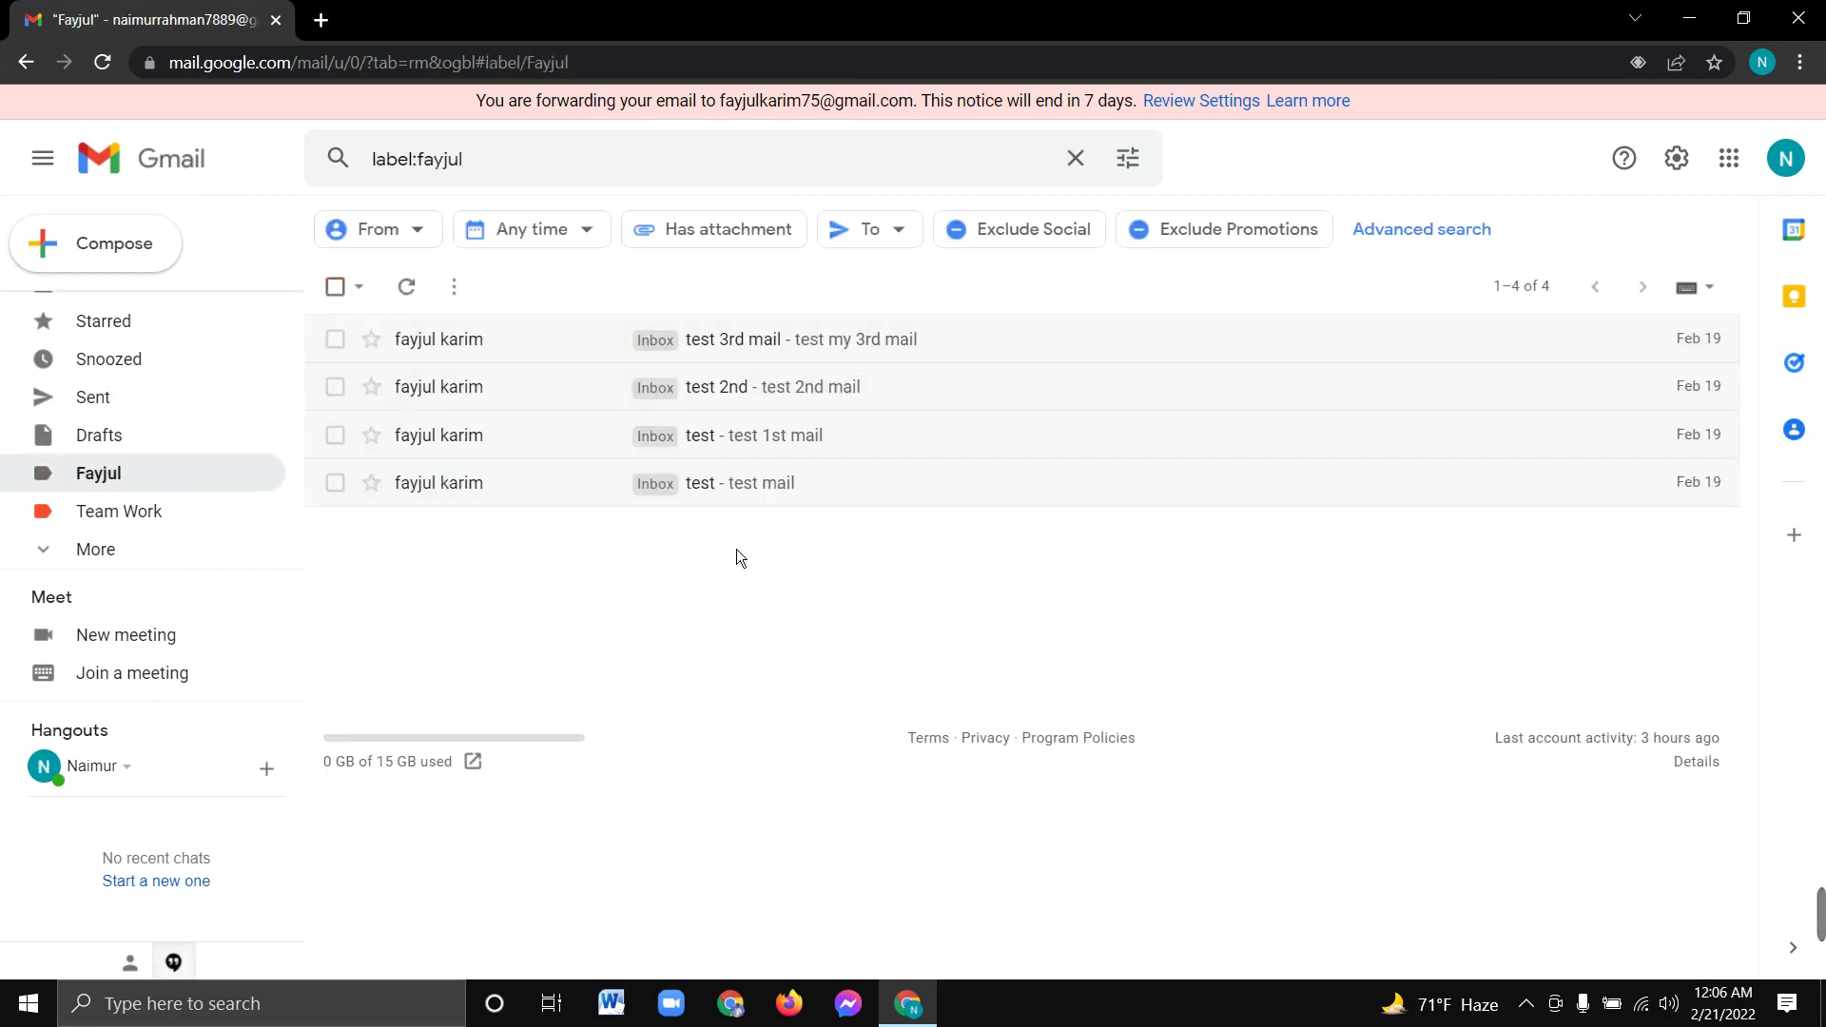
pyautogui.click(267, 474)
pyautogui.moveTo(447, 518)
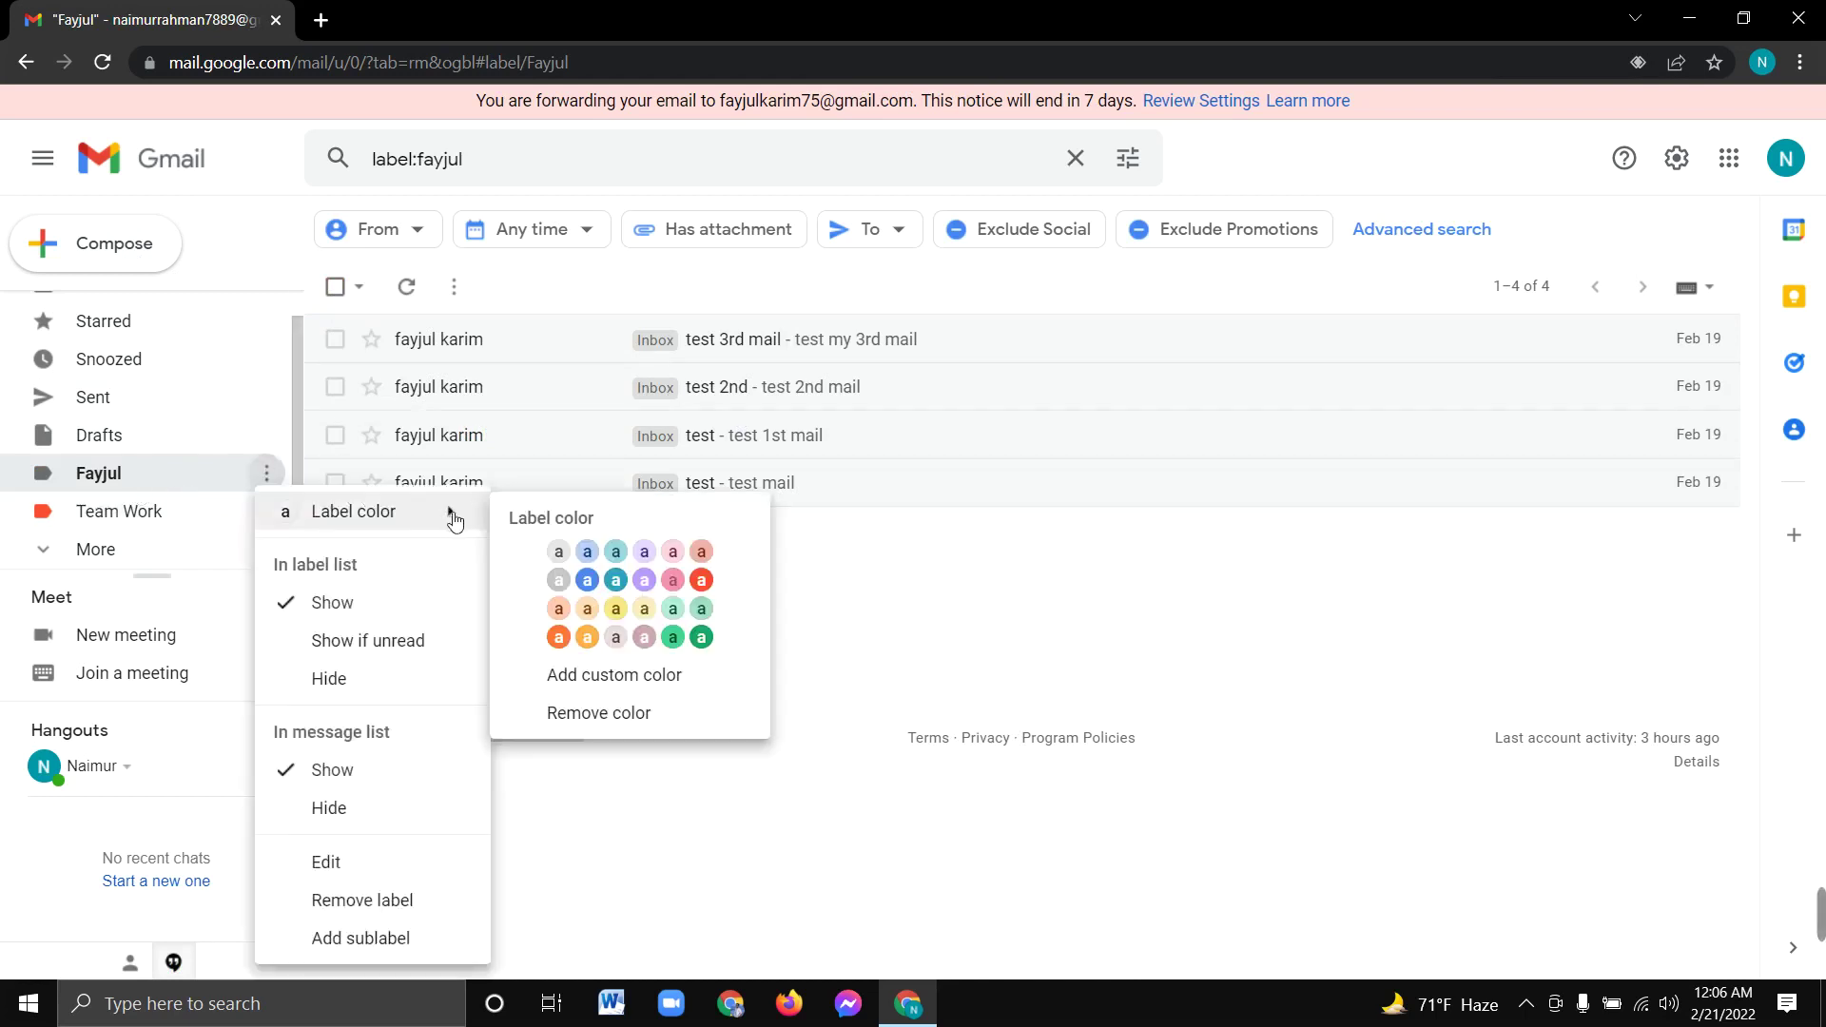
pyautogui.click(702, 637)
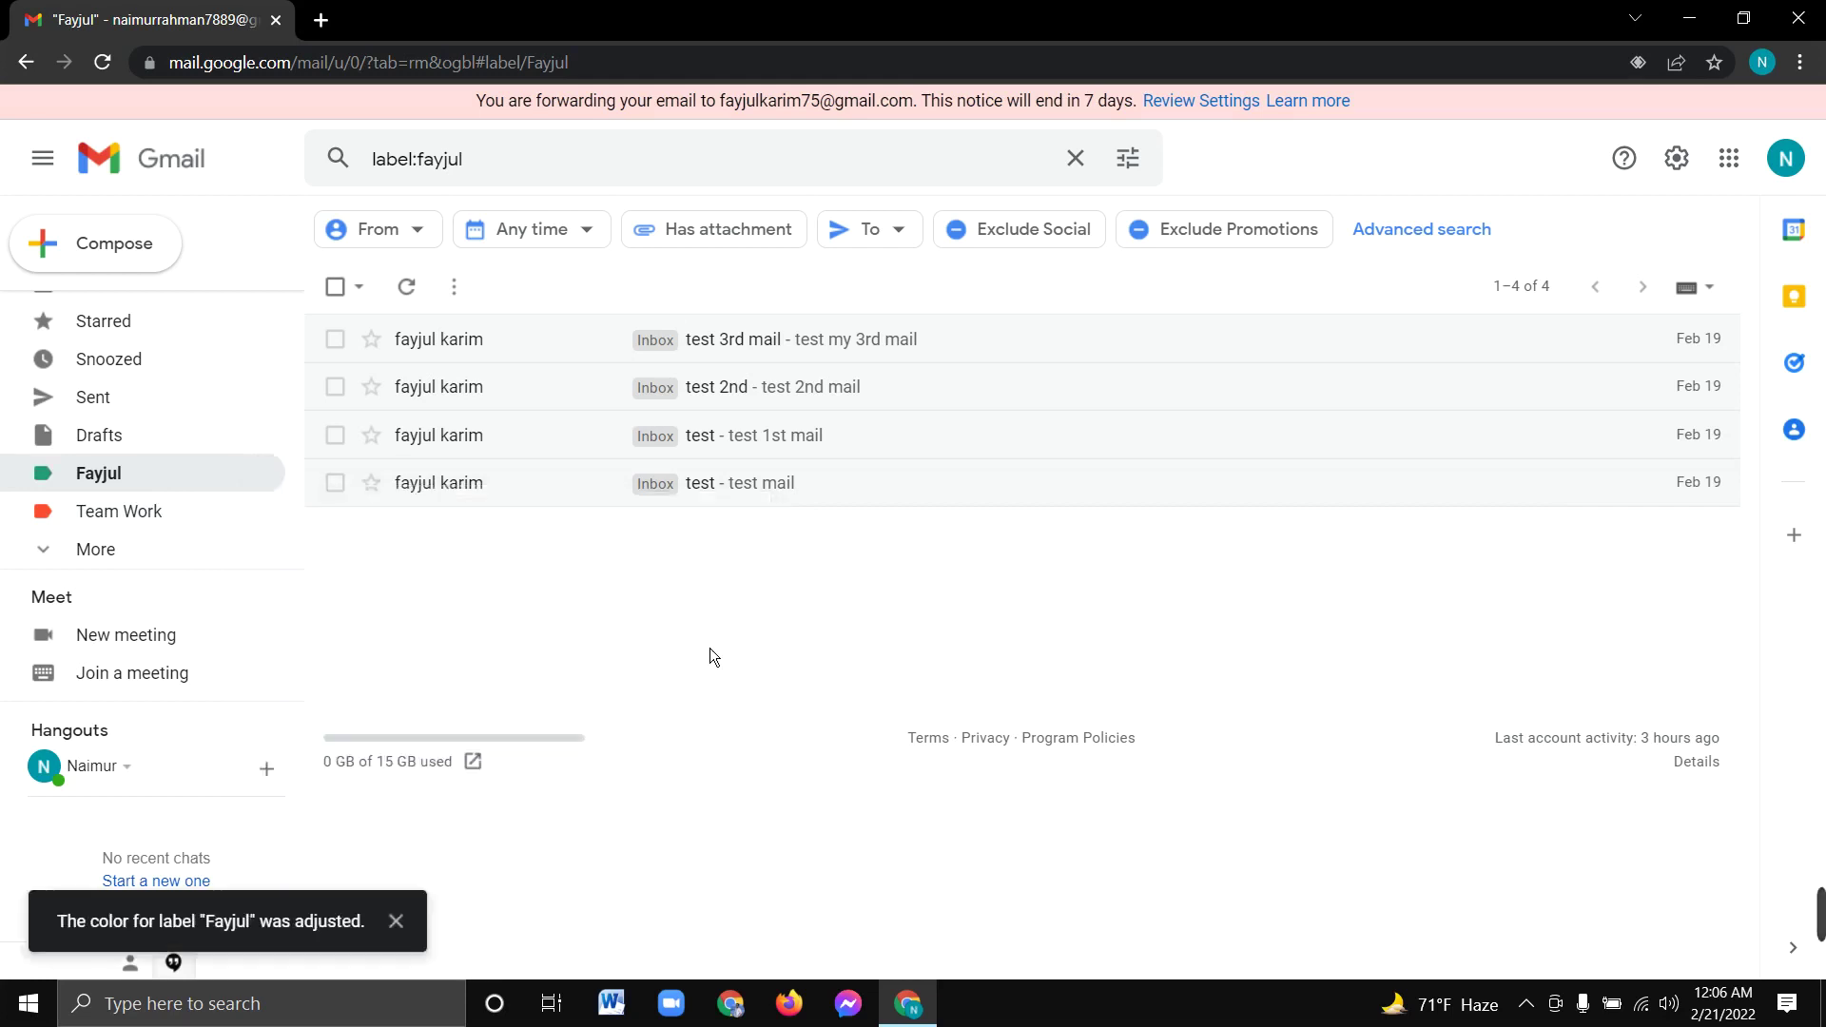
pyautogui.click(180, 293)
pyautogui.scroll(-1, 714, 703)
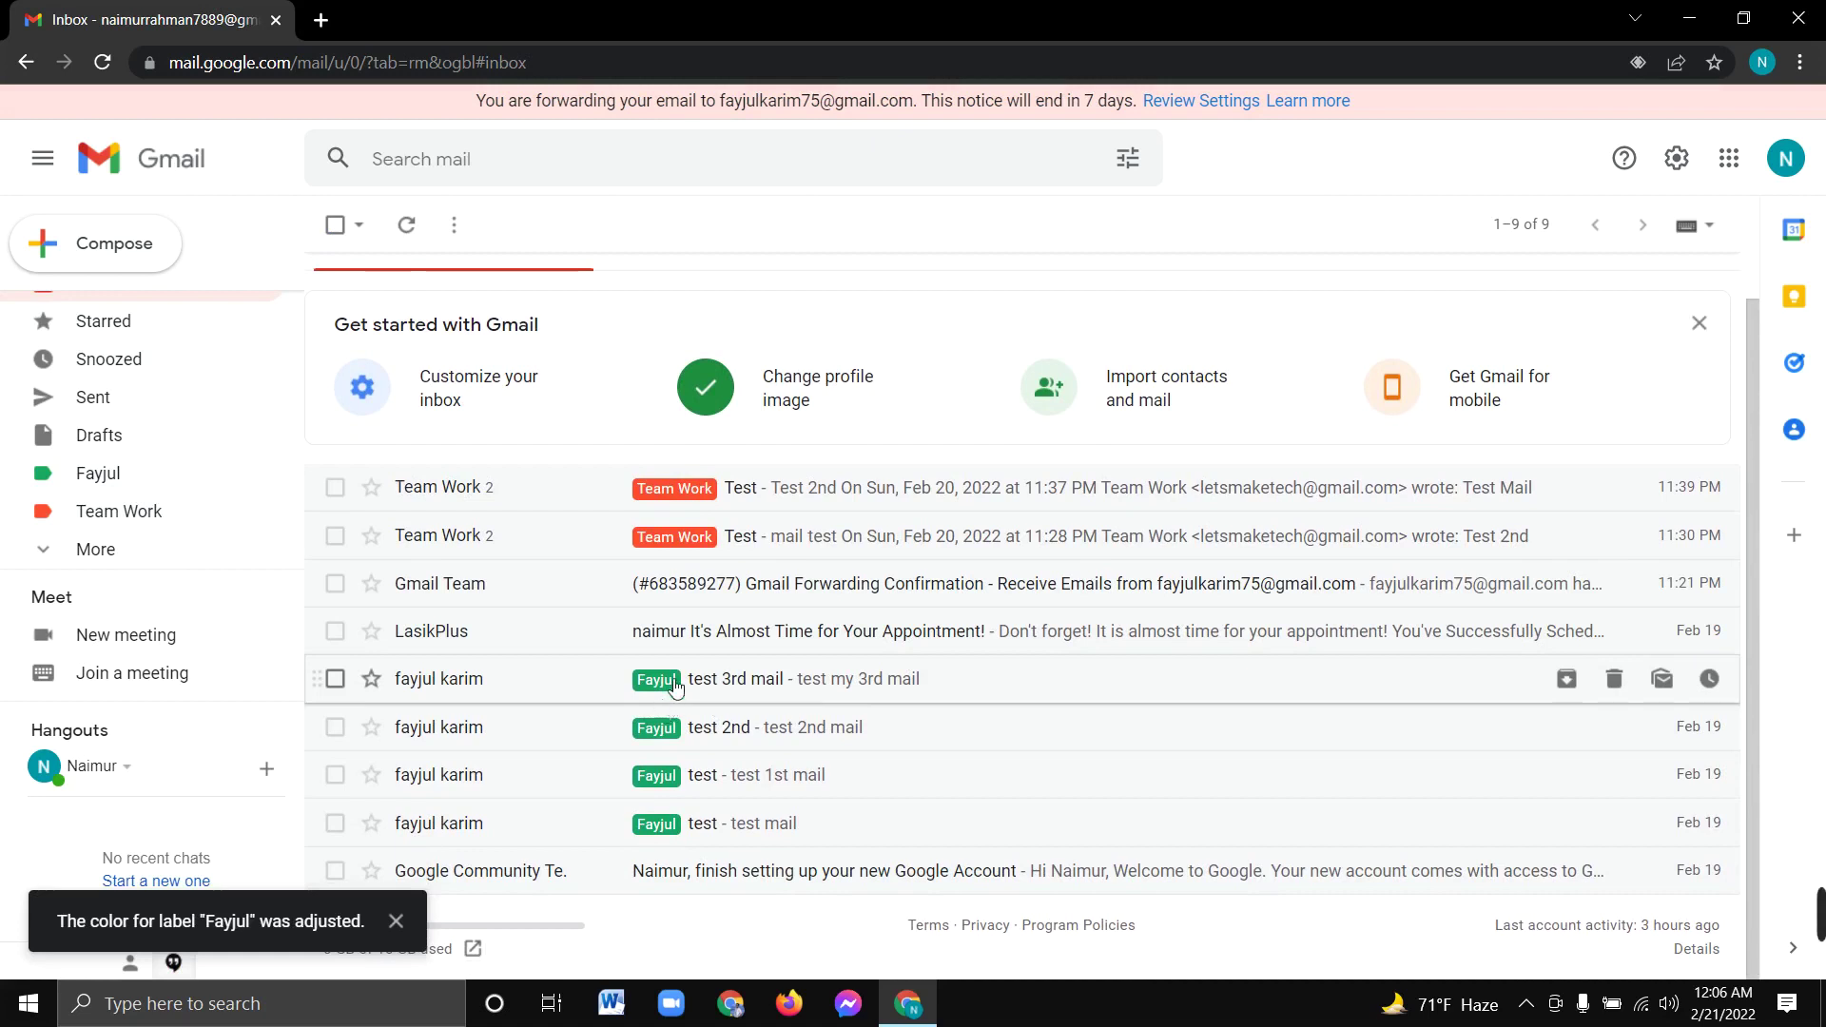